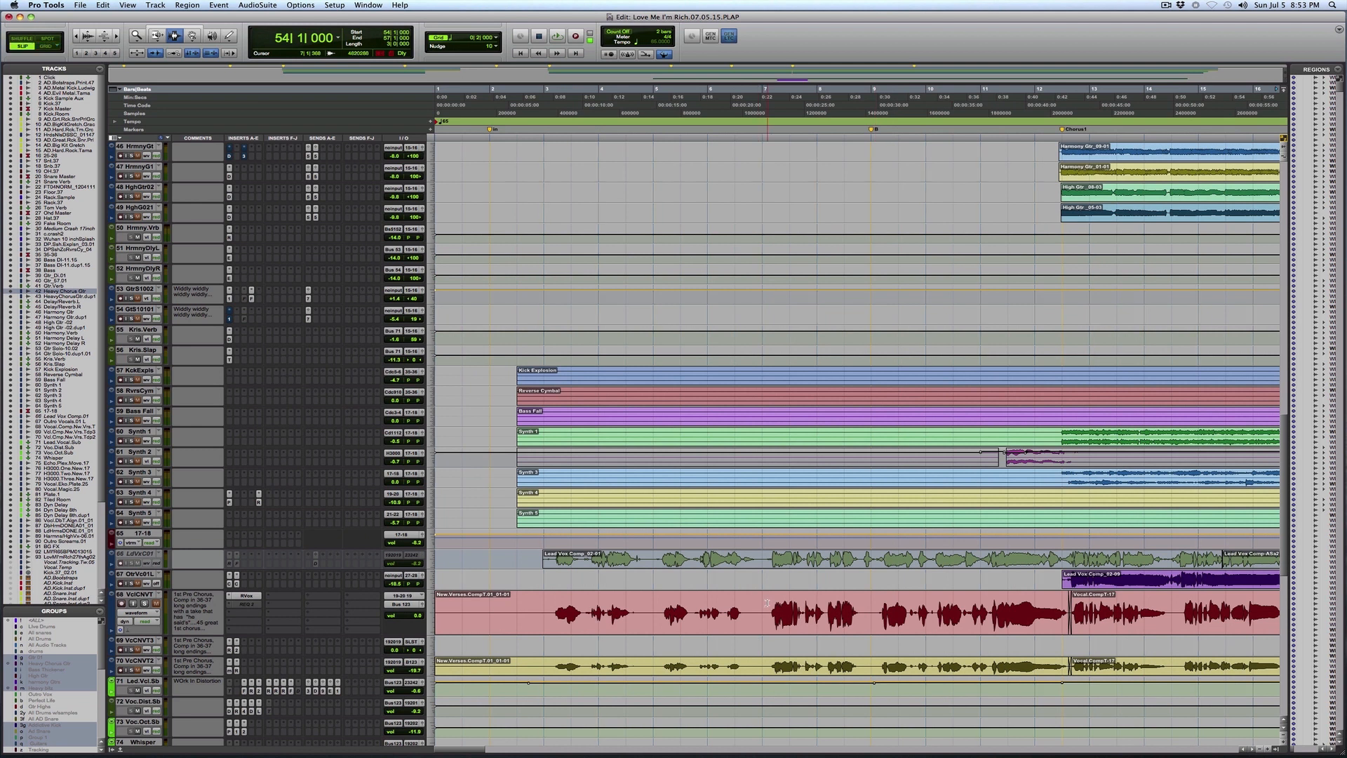
Step: Select the chorus vocal passage starting at bar 14|3|310 on the lead vocal comp track
{"action": "left_click_drag", "start_coordinate": [767, 603], "coordinate": [924, 600]}
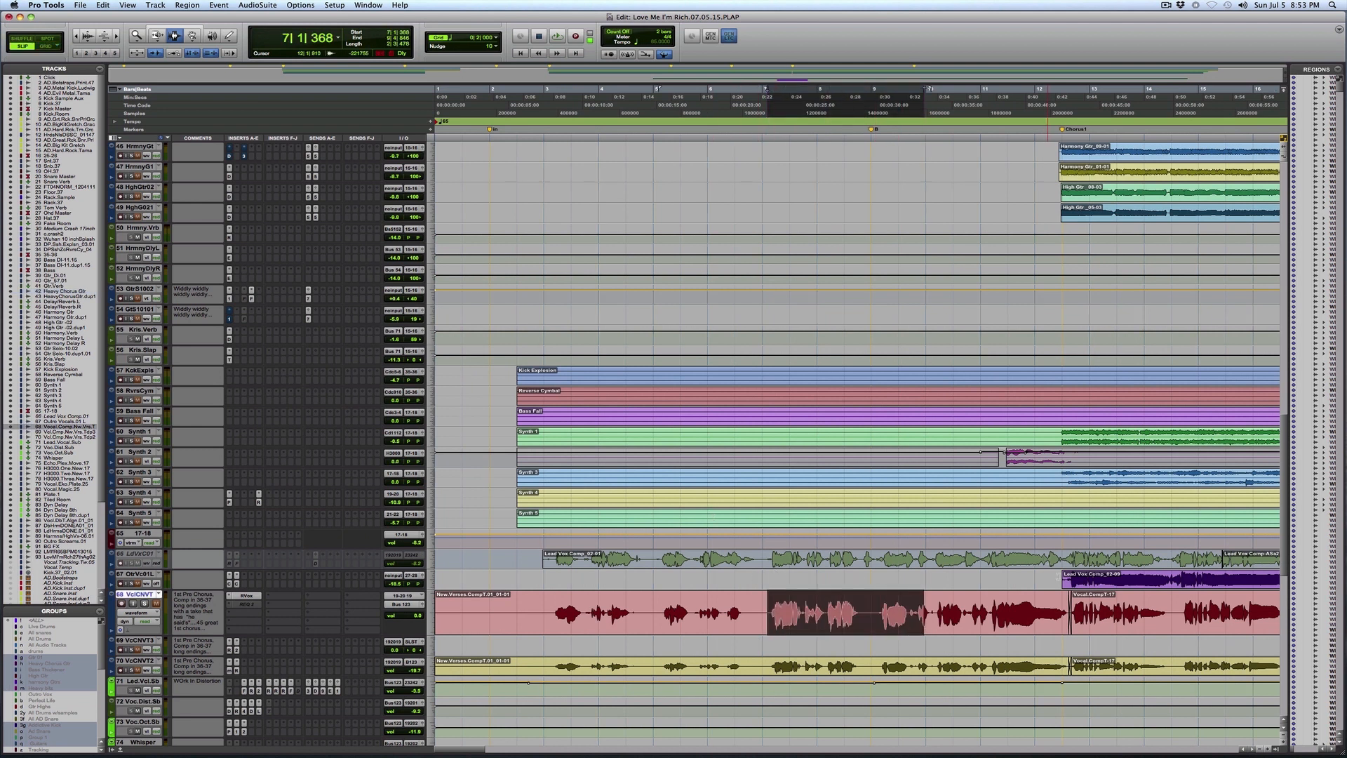
{"action": "key", "text": "r"}
{"action": "key", "text": "r"}
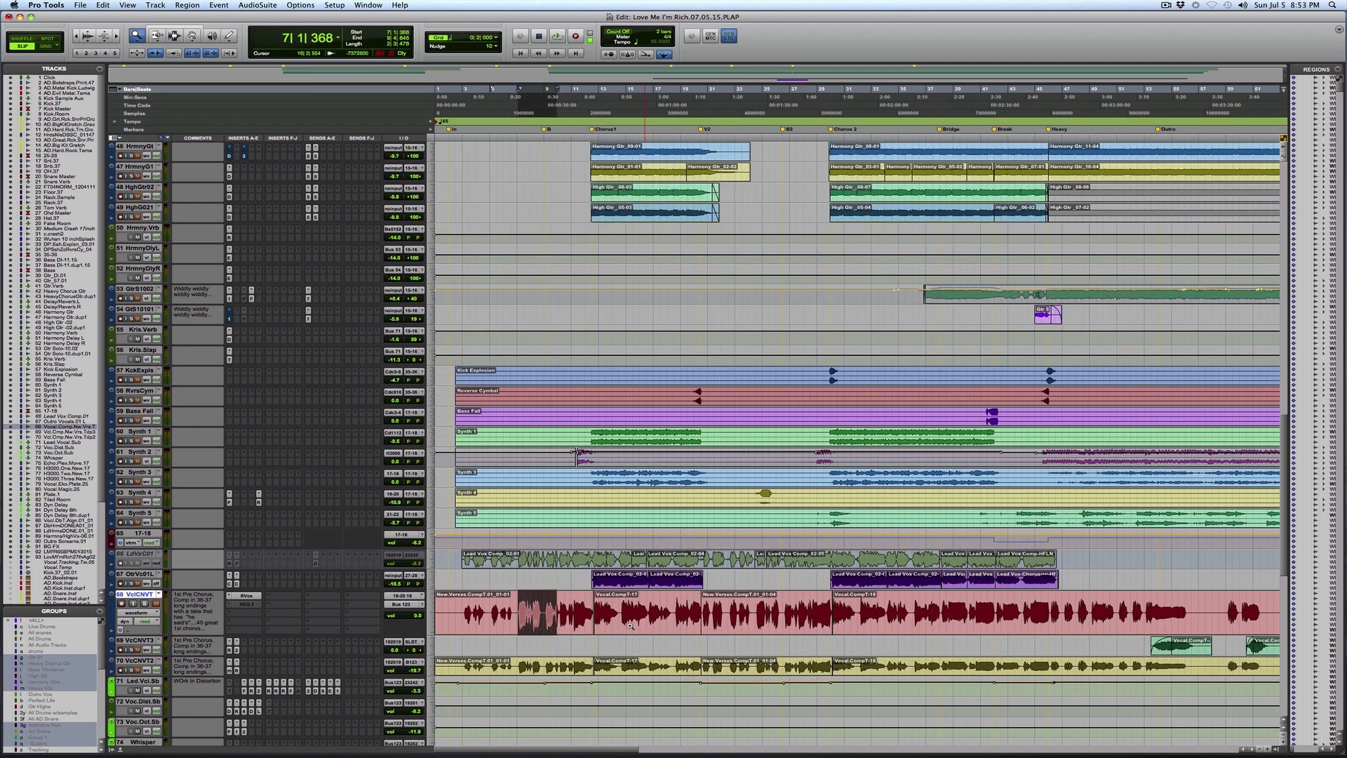
{"action": "left_click", "coordinate": [764, 589]}
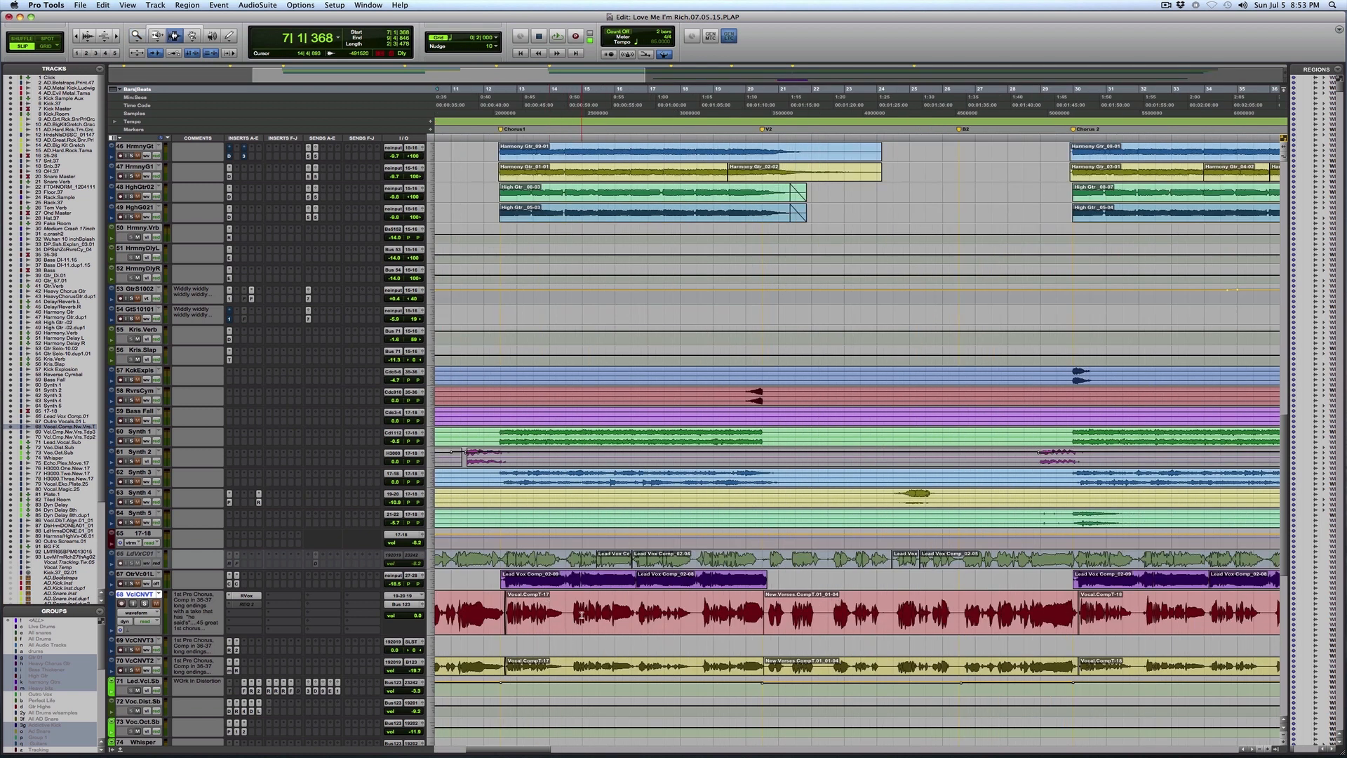
{"action": "left_click_drag", "start_coordinate": [569, 612], "coordinate": [684, 631]}
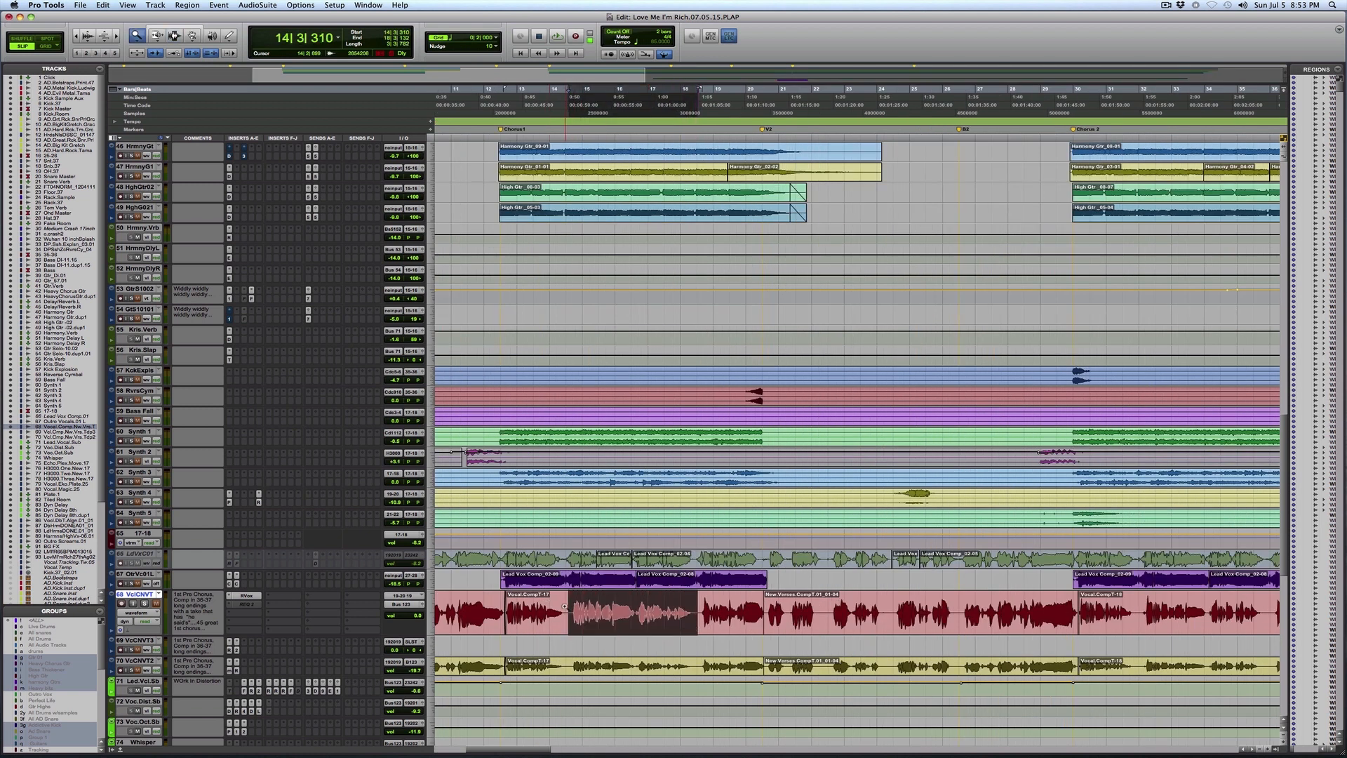
{"action": "left_click", "coordinate": [784, 594]}
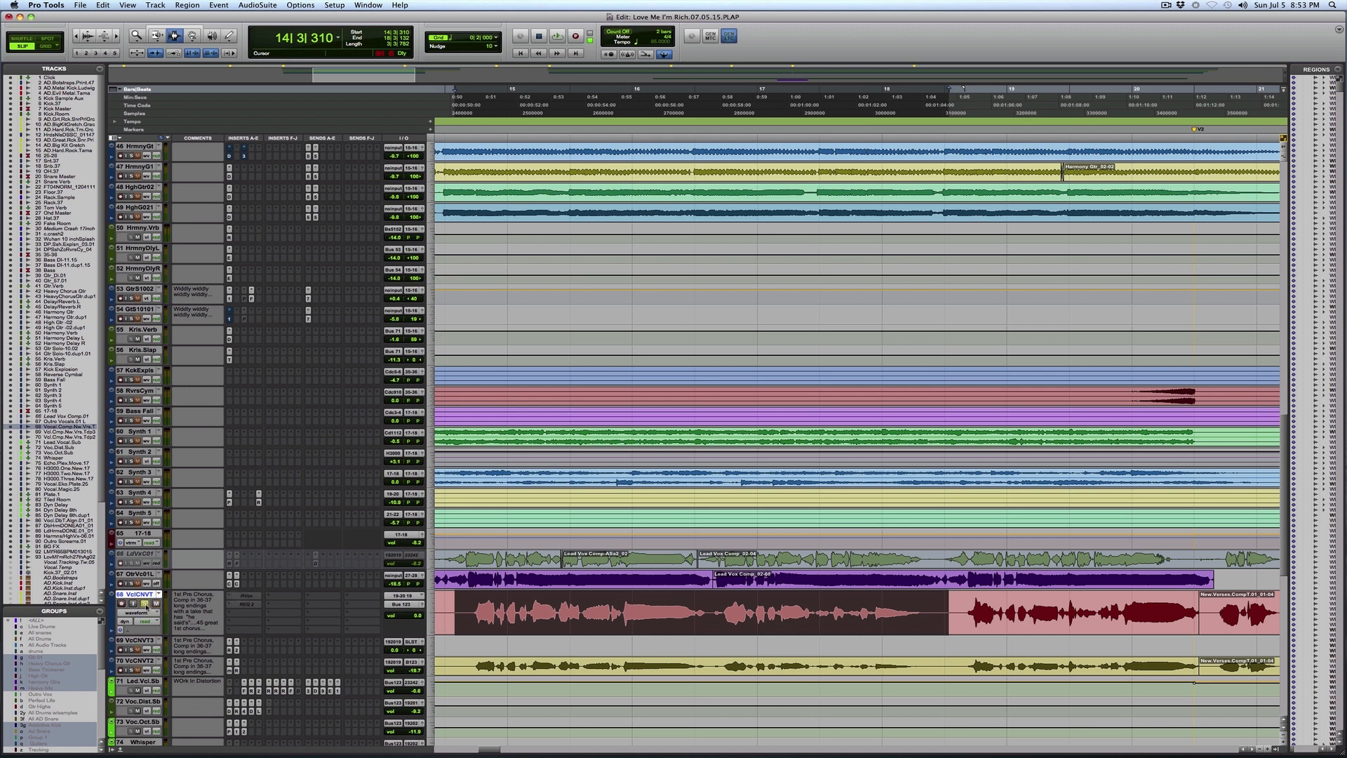
Step: Route the lead vocal comp track's output to the mono hardware output 23-24 24
{"action": "left_click", "coordinate": [414, 604]}
{"action": "mouse_move", "coordinate": [421, 605]}
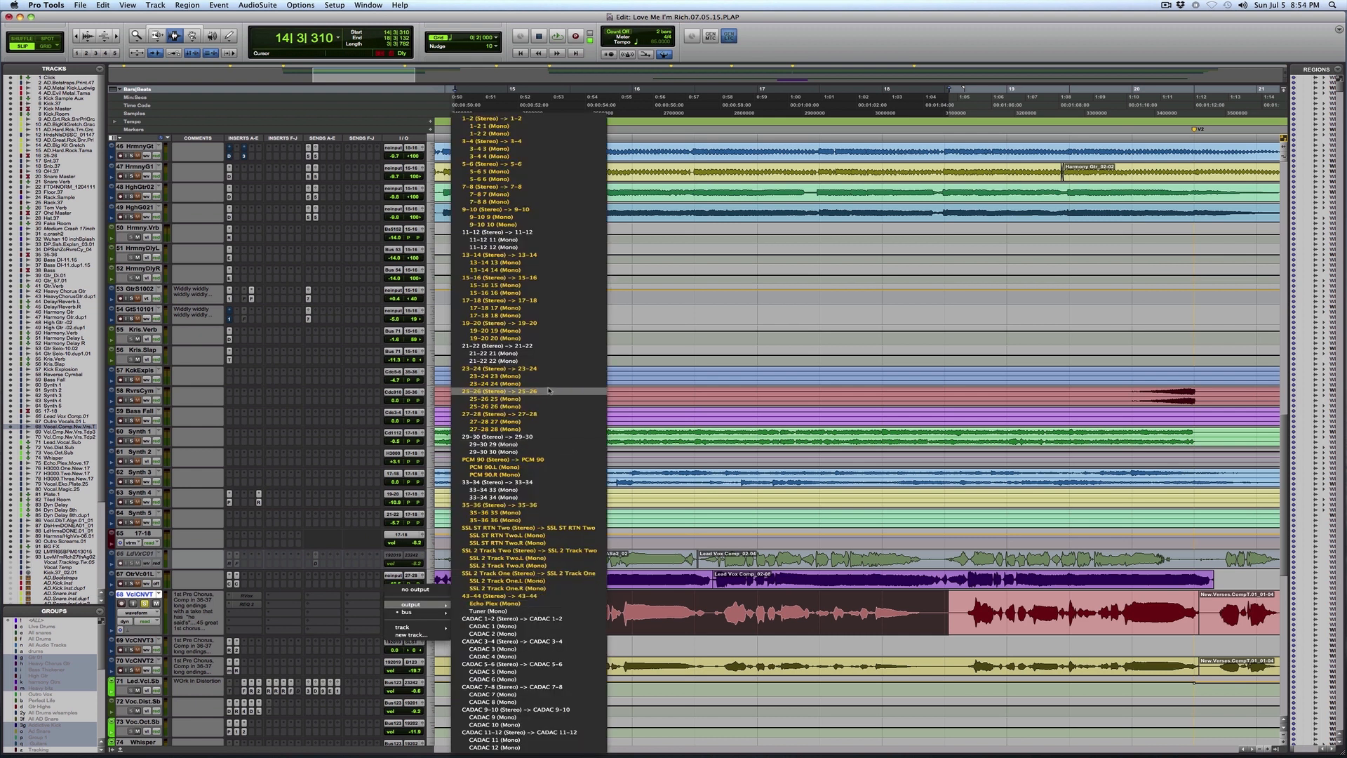
{"action": "left_click", "coordinate": [801, 381]}
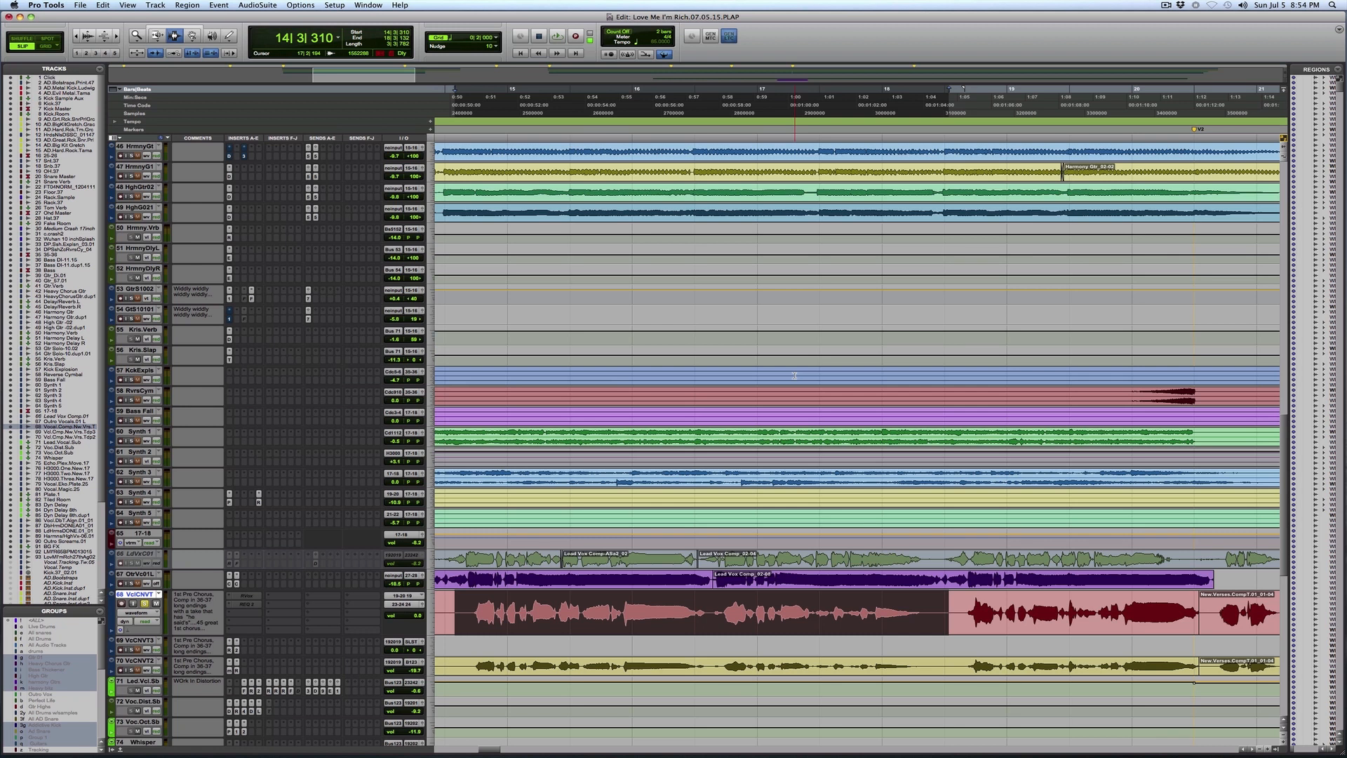
Step: Insert the Analog Channel 1 (mono) TDM dynamics plug-in on the lead vocal comp track
{"action": "scroll", "coordinate": [1147, 249], "scroll_direction": "up", "scroll_amount": 1}
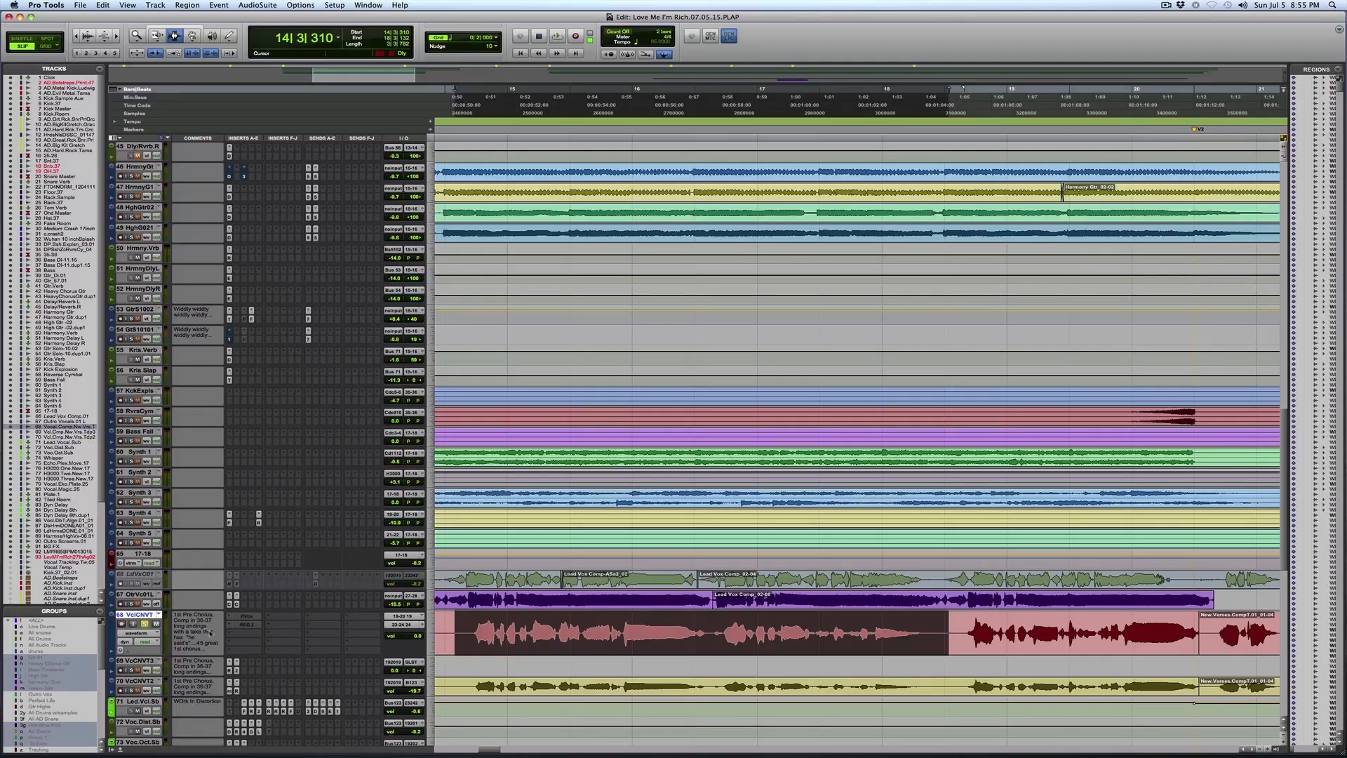
{"action": "mouse_move", "coordinate": [261, 649]}
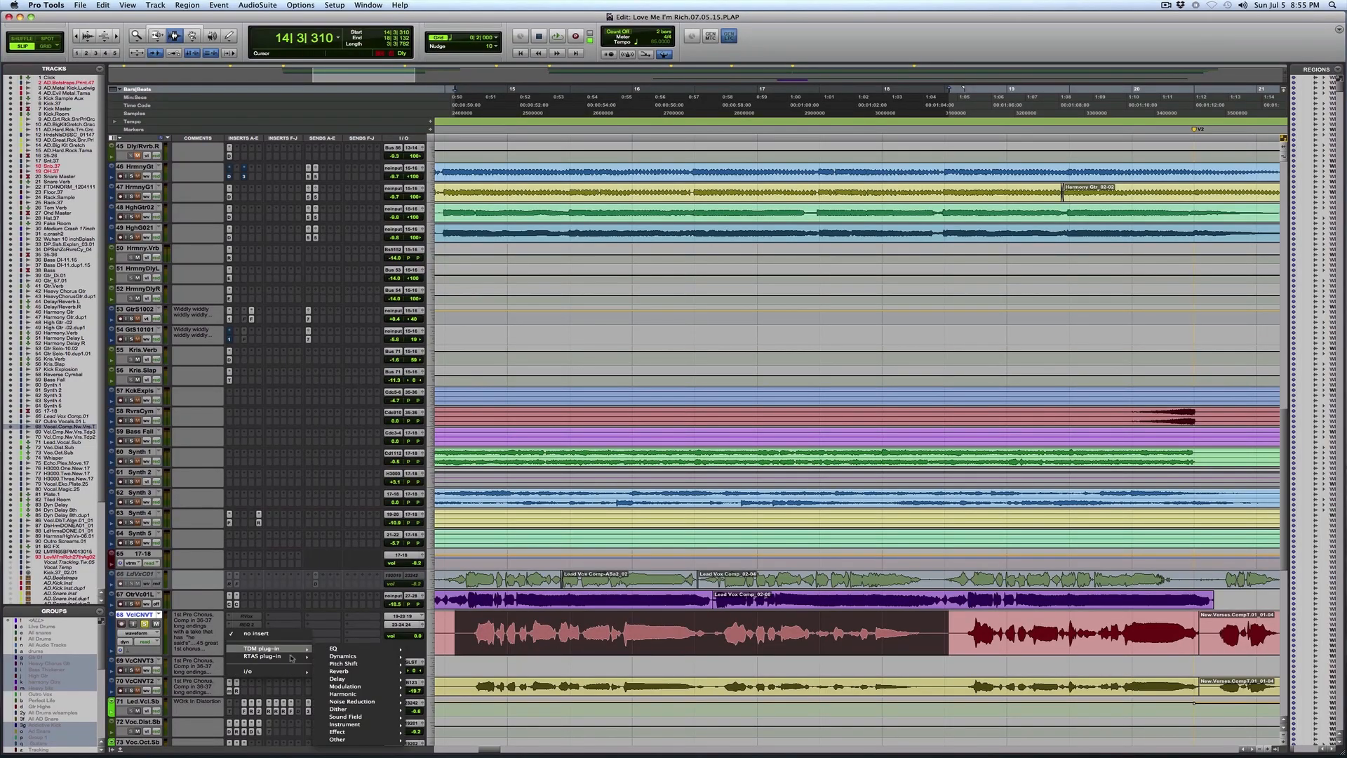
{"action": "mouse_move", "coordinate": [360, 656]}
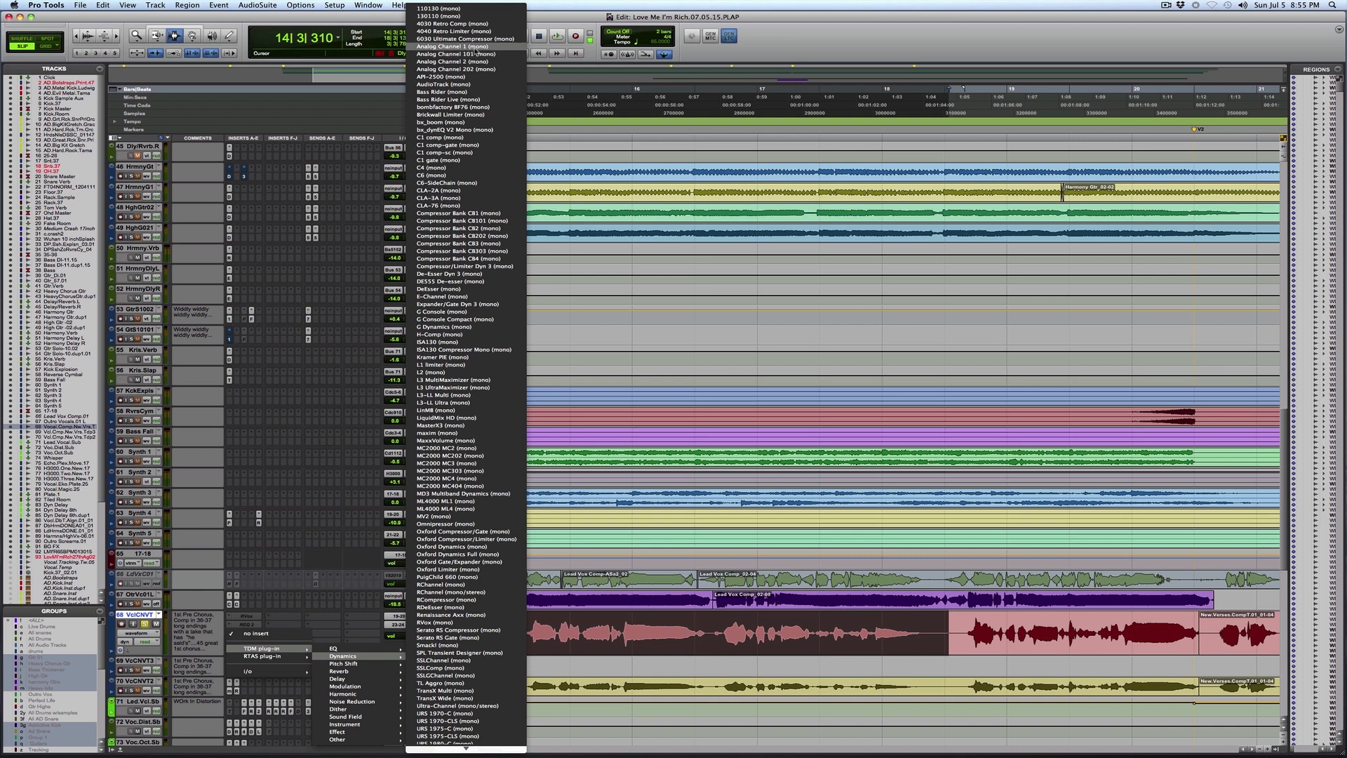
{"action": "left_click", "coordinate": [478, 48]}
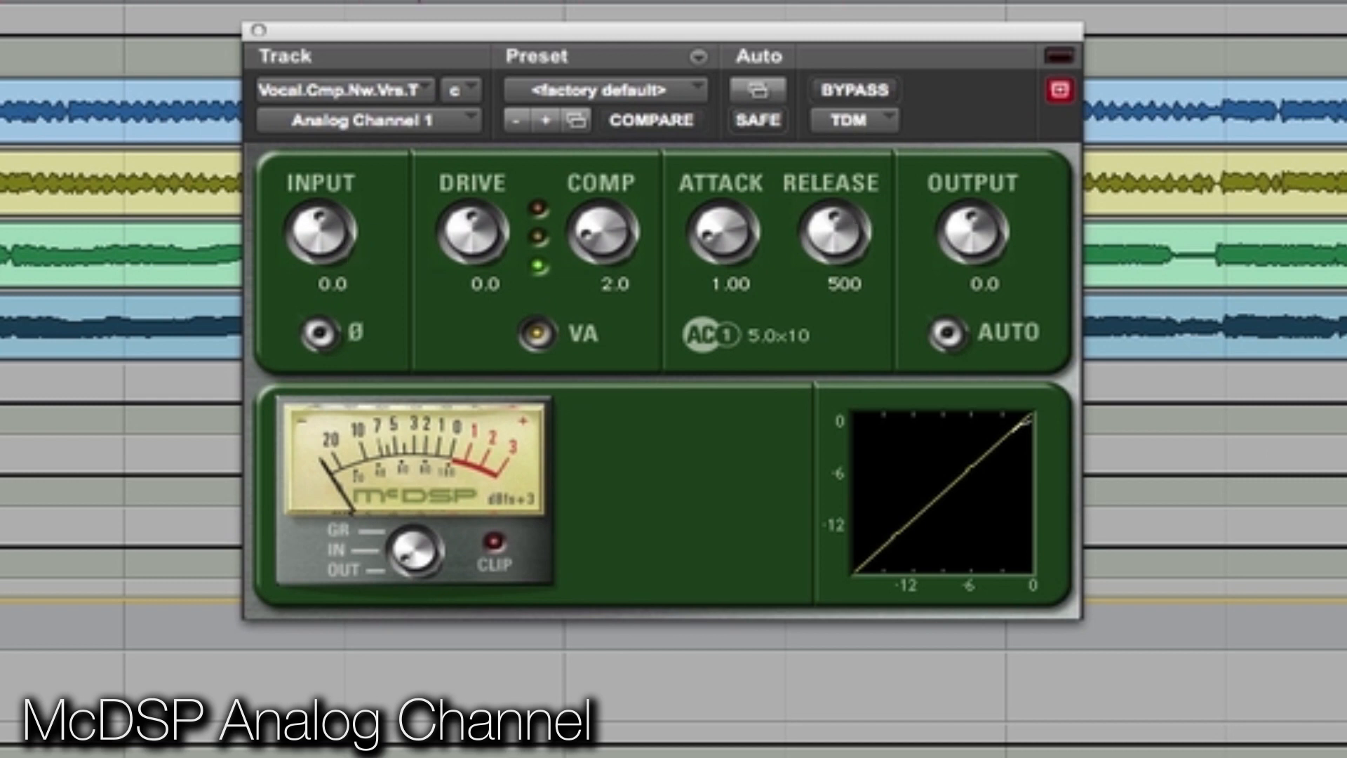
Step: Play the selected vocal and try boosting the Analog Channel's Drive and raising its Input to 10.4
{"action": "key", "text": "space"}
{"action": "left_click_drag", "start_coordinate": [448, 234], "coordinate": [488, 153]}
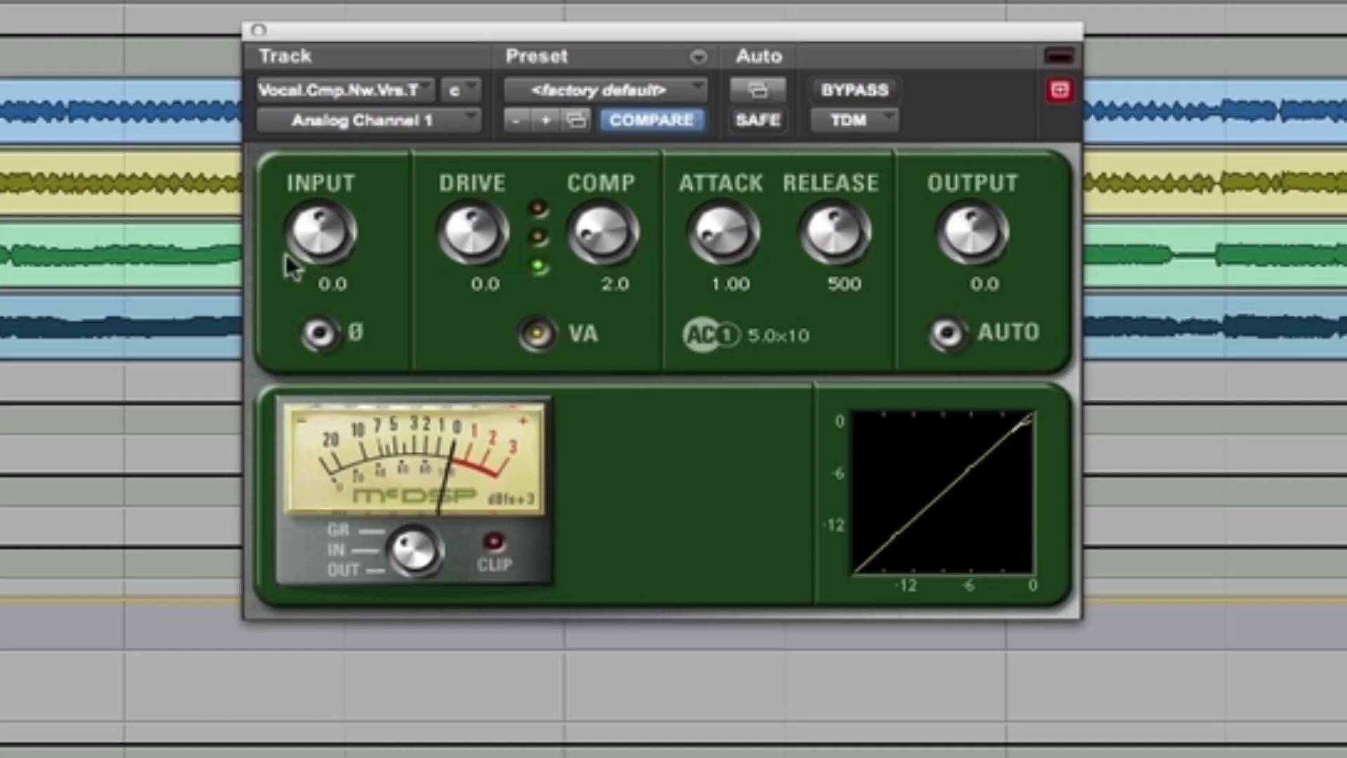
{"action": "left_click_drag", "start_coordinate": [309, 218], "coordinate": [347, 162]}
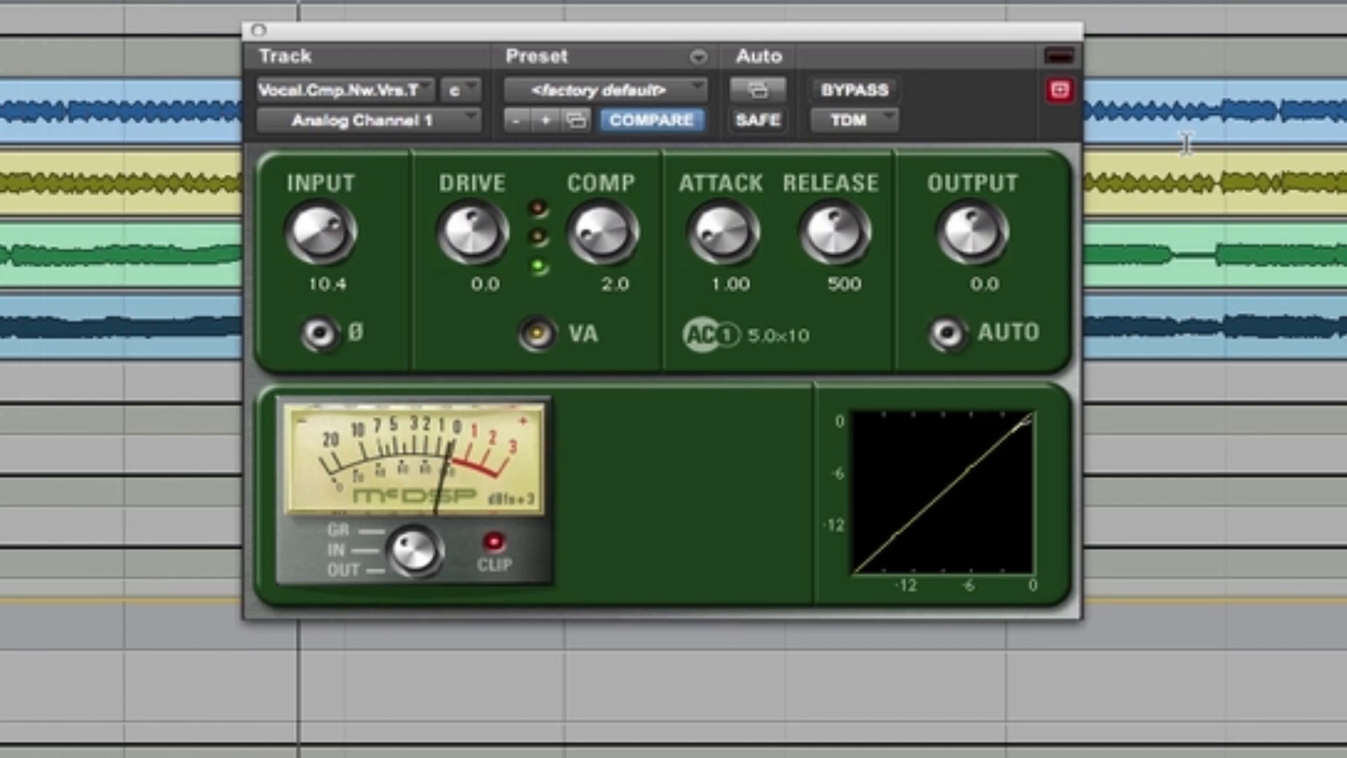
Step: Set the Analog Channel's Output to -6.6, Comp to 6.5, Input to 1.1 and Drive to 1.0
{"action": "left_click_drag", "start_coordinate": [986, 229], "coordinate": [962, 268]}
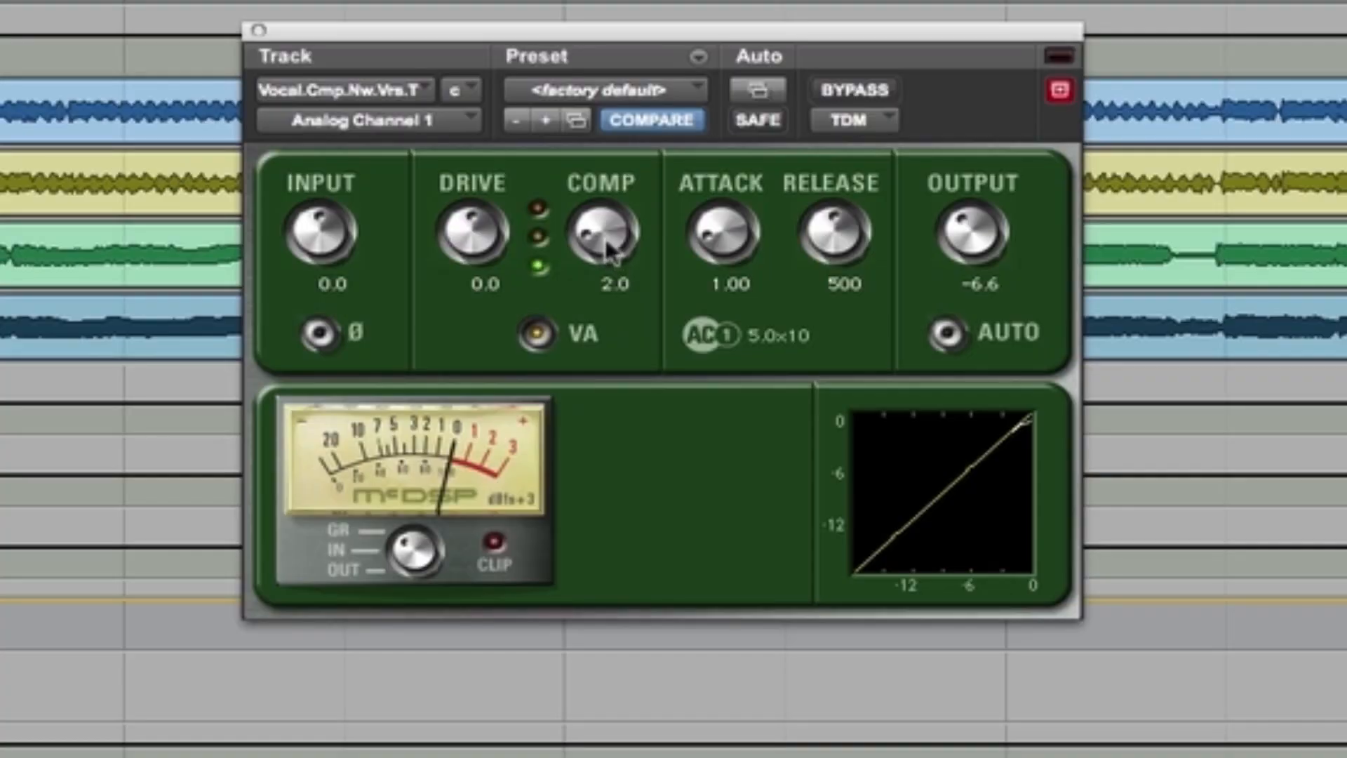
{"action": "left_click_drag", "start_coordinate": [605, 239], "coordinate": [634, 89]}
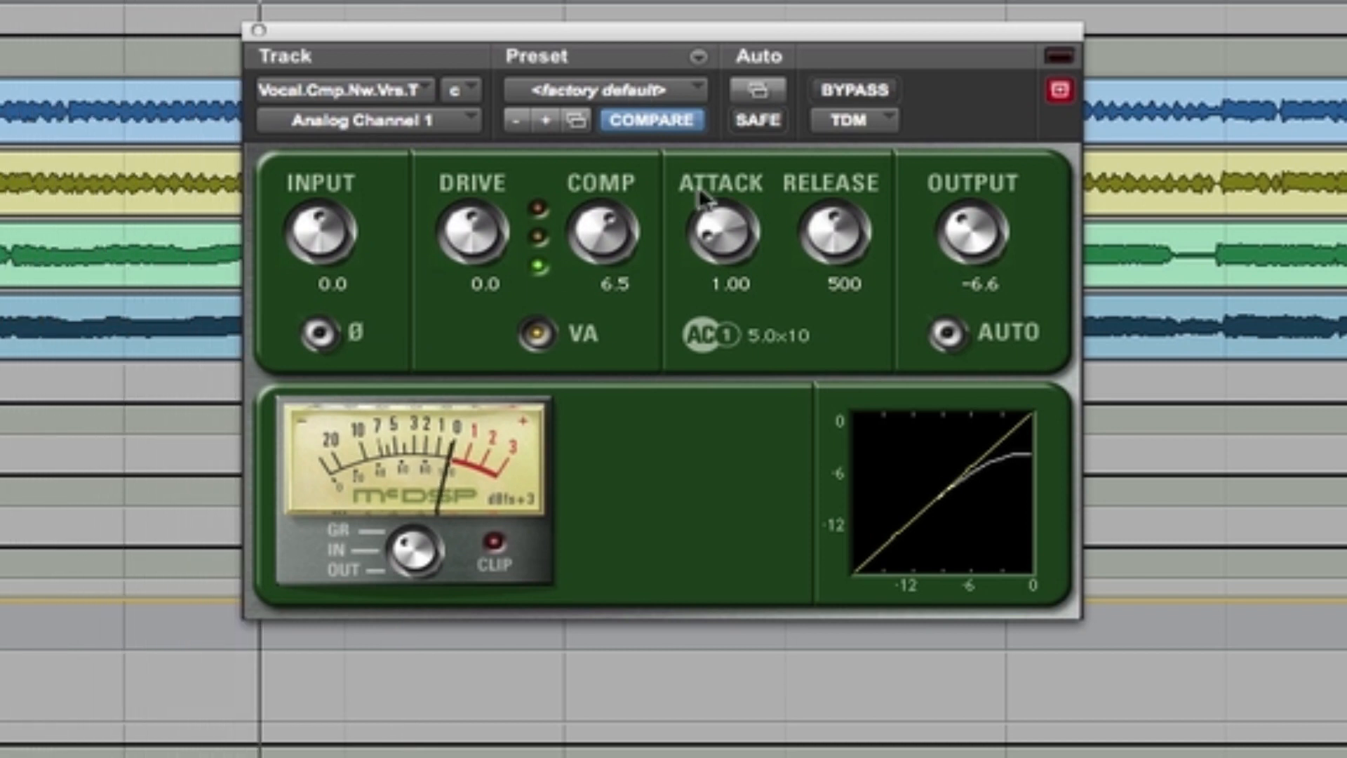
{"action": "left_click_drag", "start_coordinate": [330, 223], "coordinate": [332, 219]}
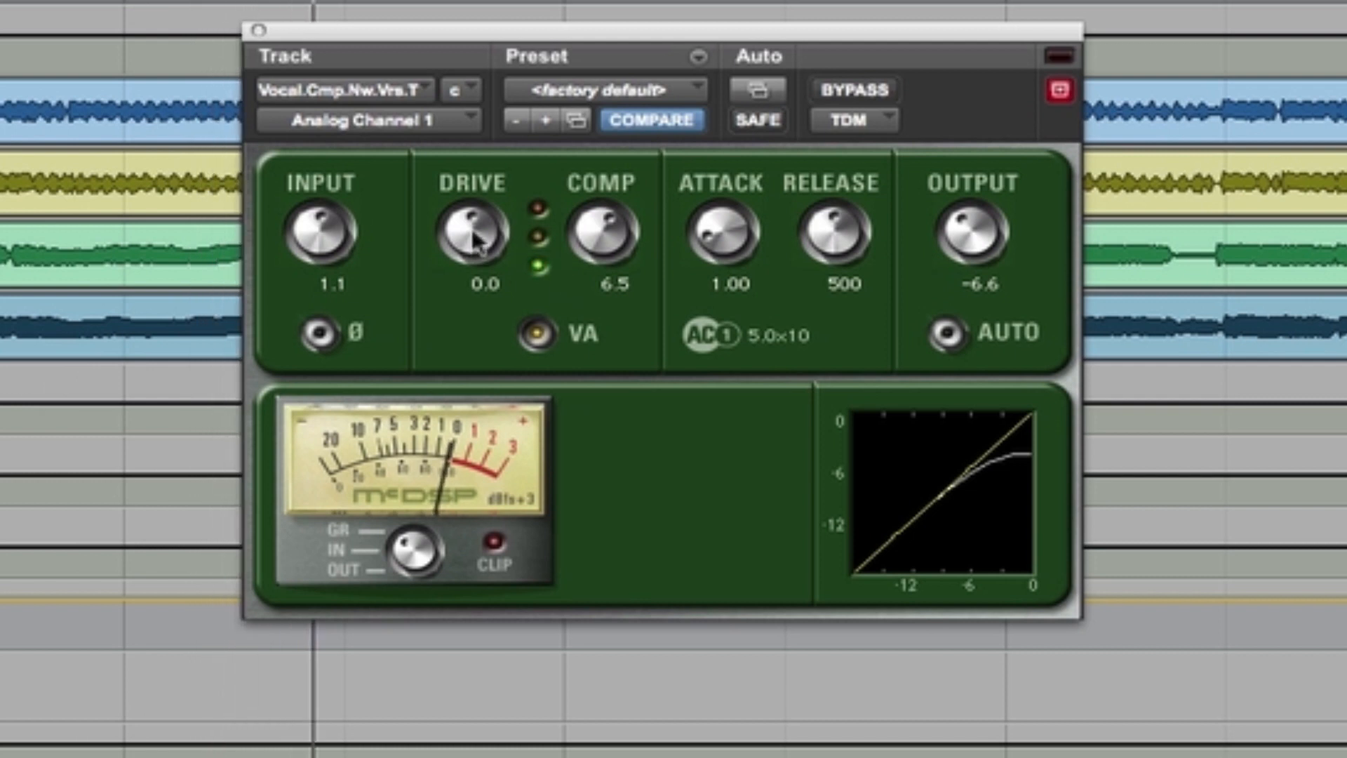
{"action": "left_click_drag", "start_coordinate": [471, 229], "coordinate": [475, 229]}
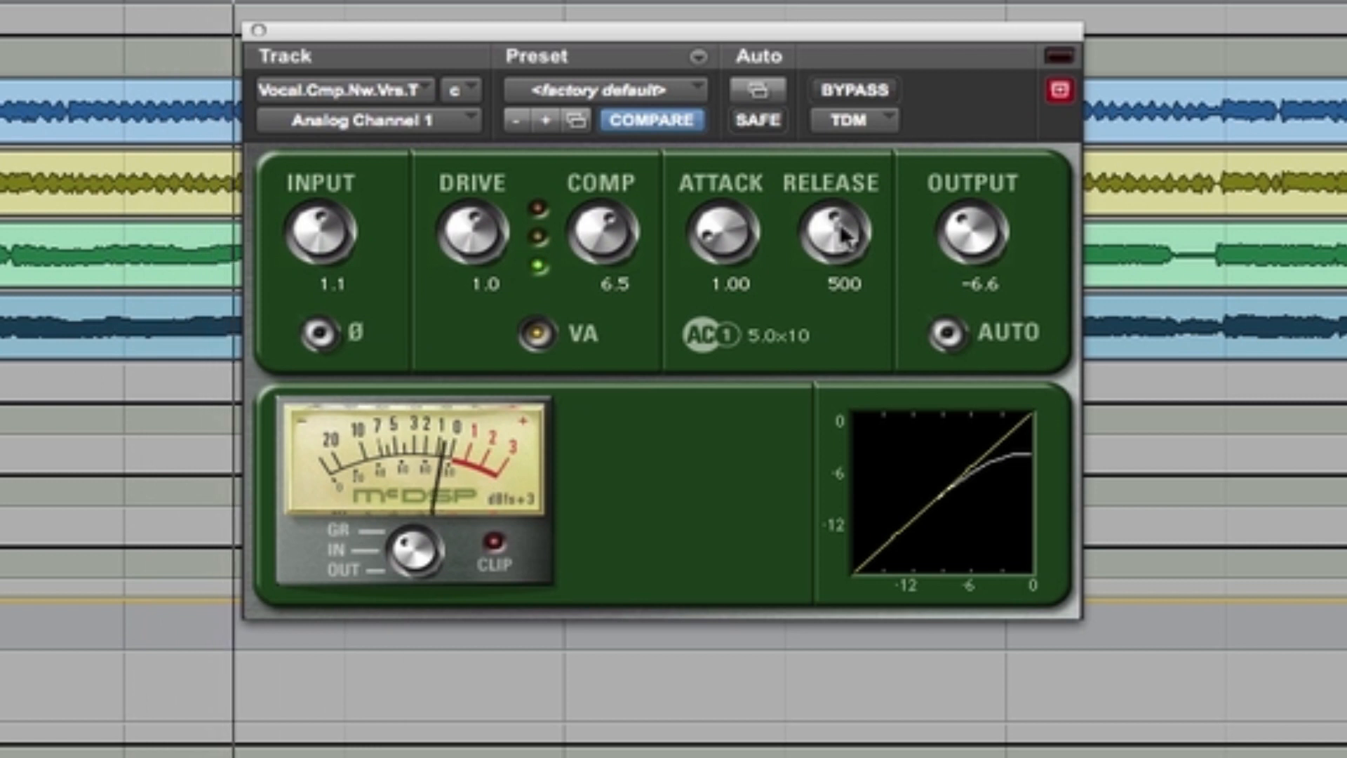
Step: Try different Release times on the vocal compressor and settle on a Release of 10.0
{"action": "left_click_drag", "start_coordinate": [846, 235], "coordinate": [807, 491]}
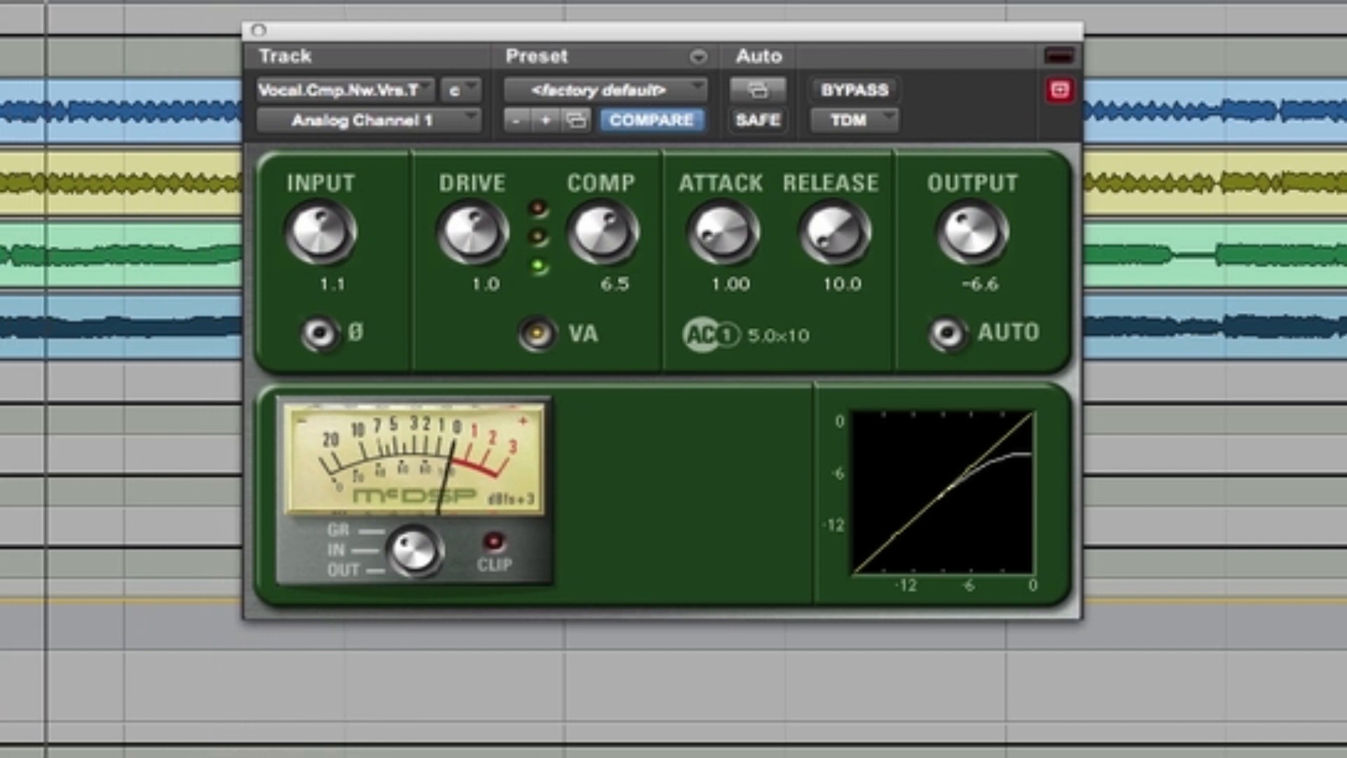
{"action": "left_click_drag", "start_coordinate": [807, 242], "coordinate": [928, 28]}
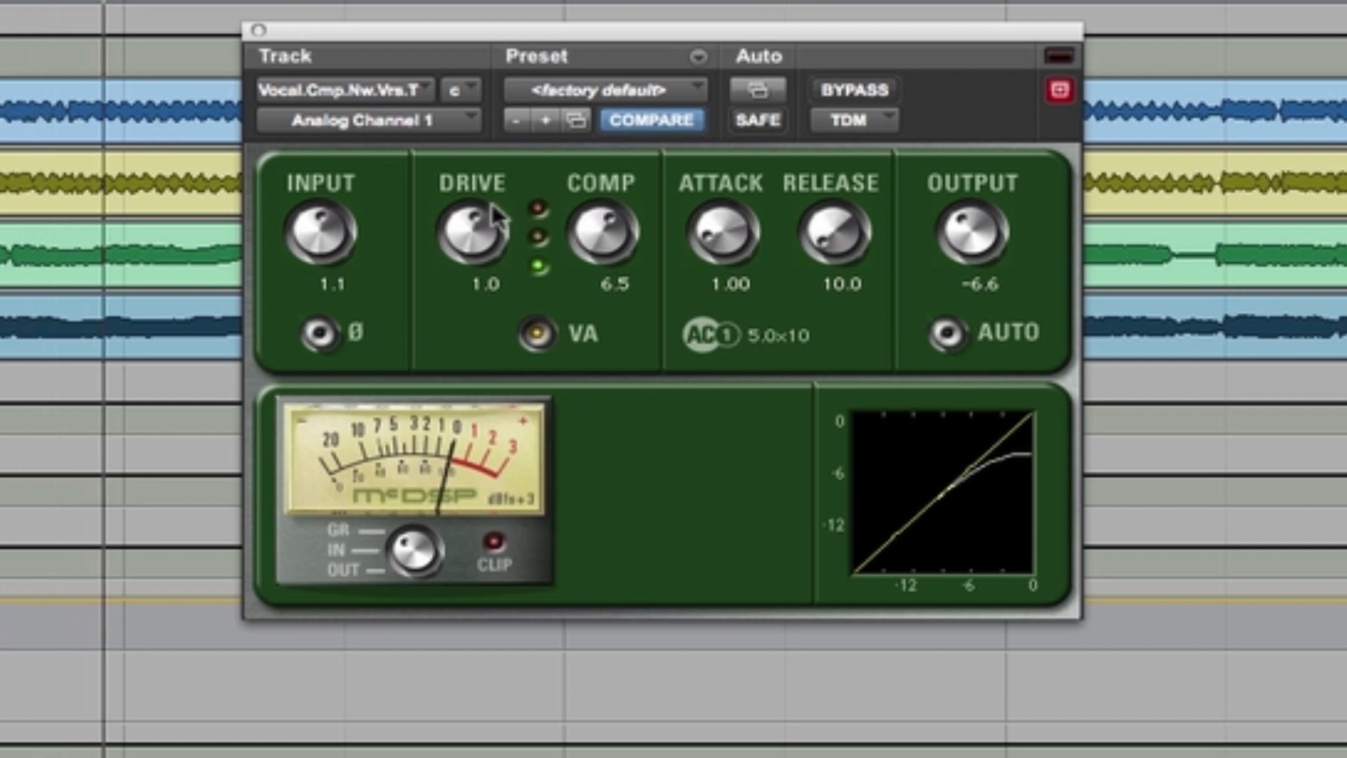
Step: Raise the compressor's Input to 3.6 and Drive to 2.1, and set the Attack to 10.0
{"action": "left_click_drag", "start_coordinate": [471, 238], "coordinate": [472, 217]}
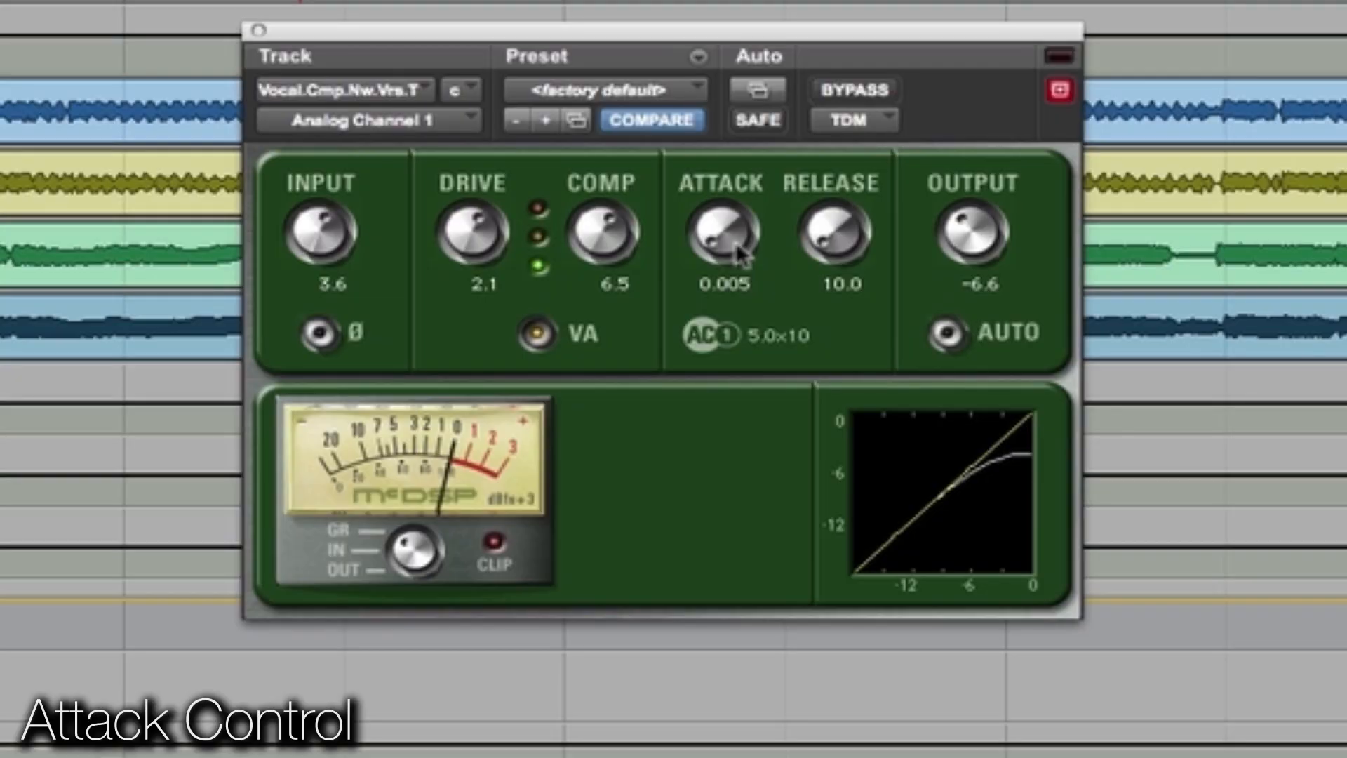
{"action": "left_click_drag", "start_coordinate": [723, 232], "coordinate": [750, 113]}
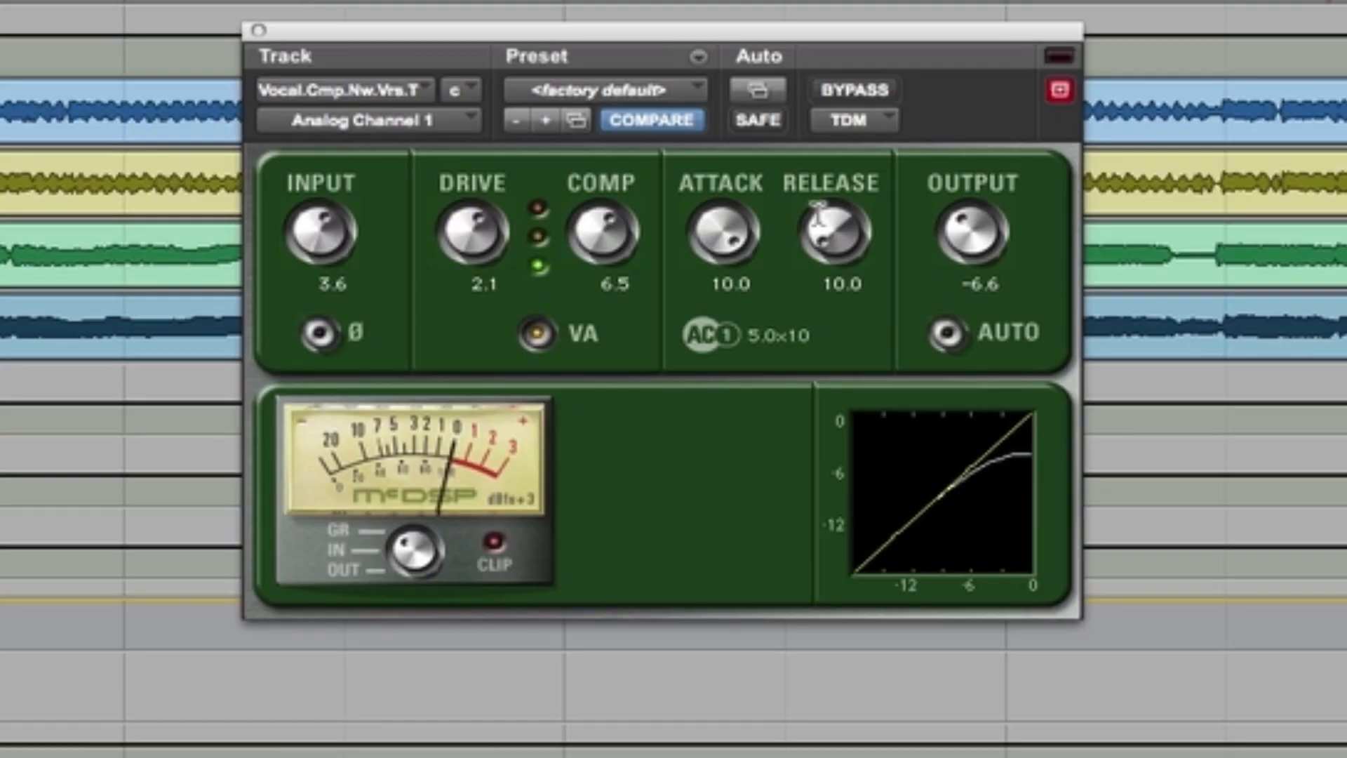
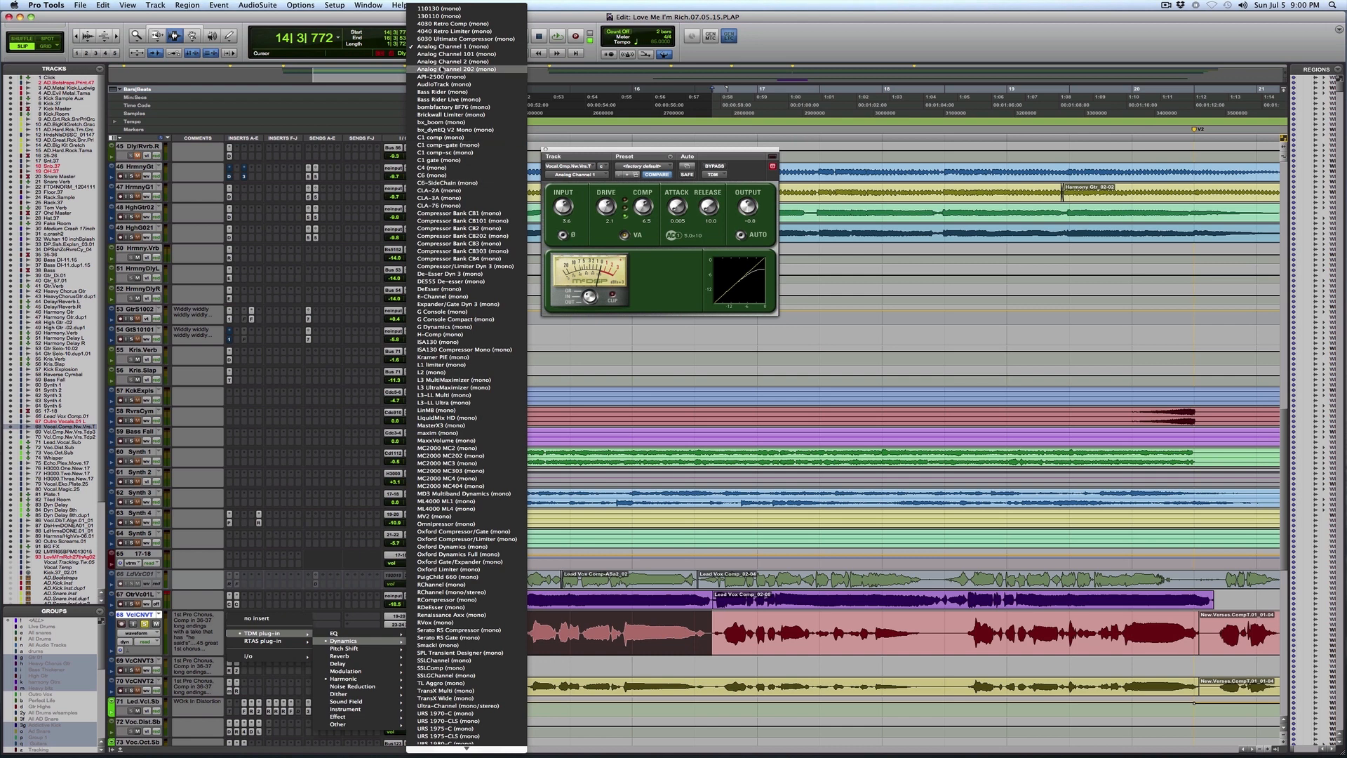
Step: Replace the vocal's Analog Channel insert with bombfactory BF76 and set its Input to about 34
{"action": "left_click", "coordinate": [457, 107]}
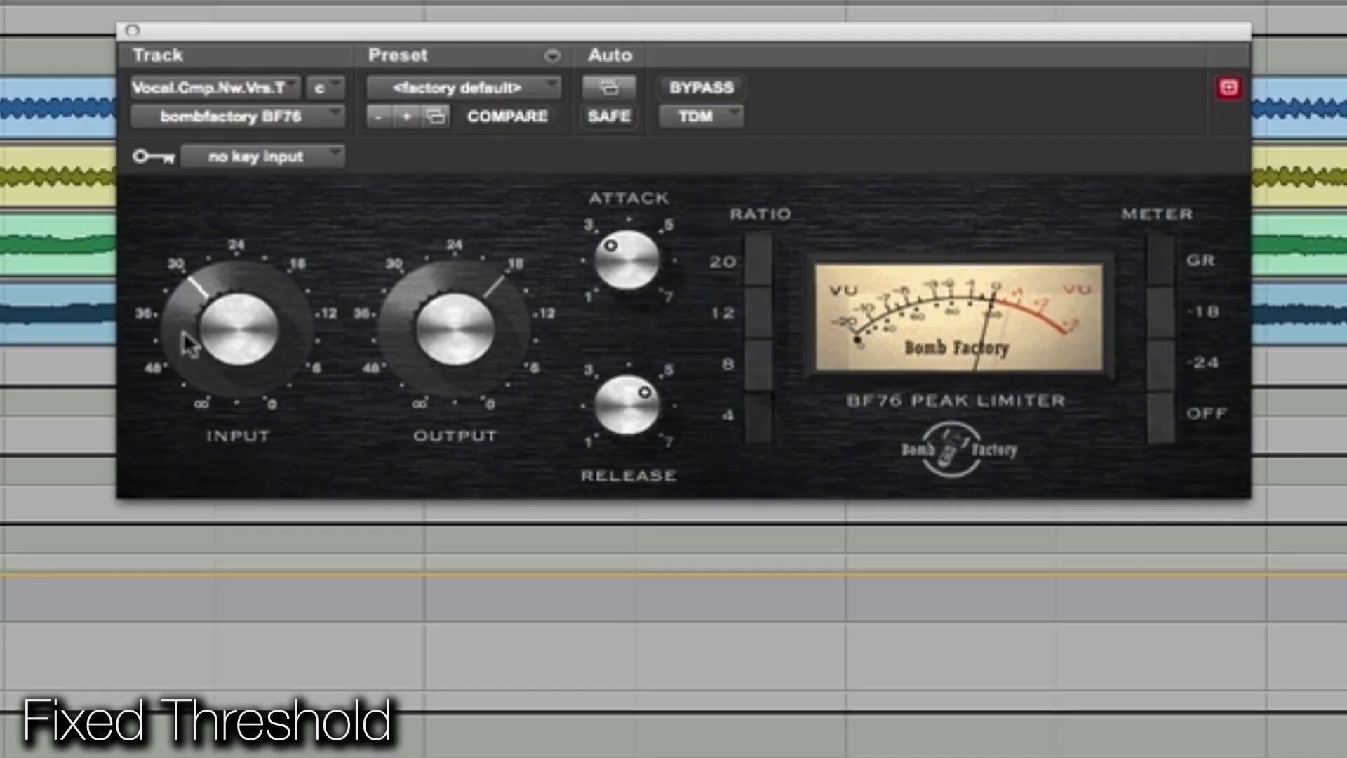
{"action": "left_click_drag", "start_coordinate": [194, 316], "coordinate": [182, 320]}
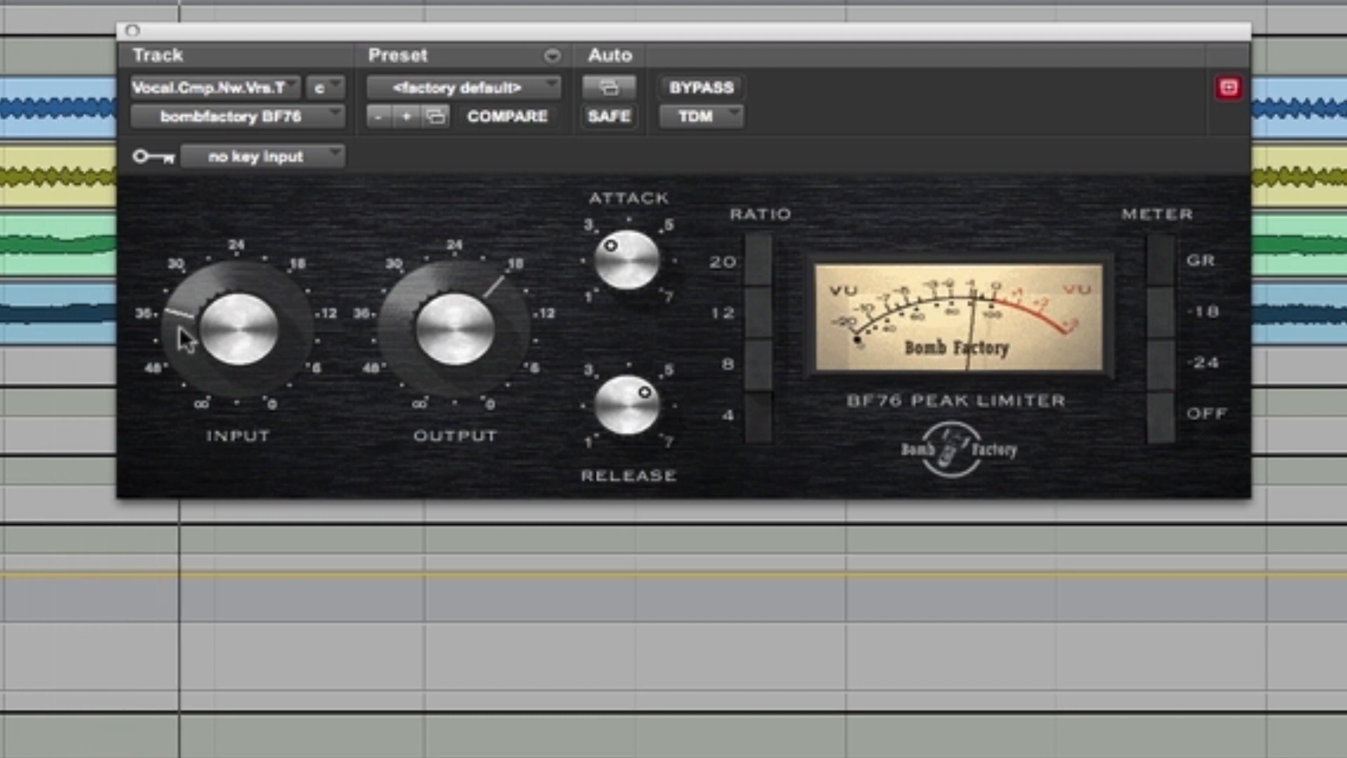
{"action": "left_click_drag", "start_coordinate": [180, 327], "coordinate": [180, 320]}
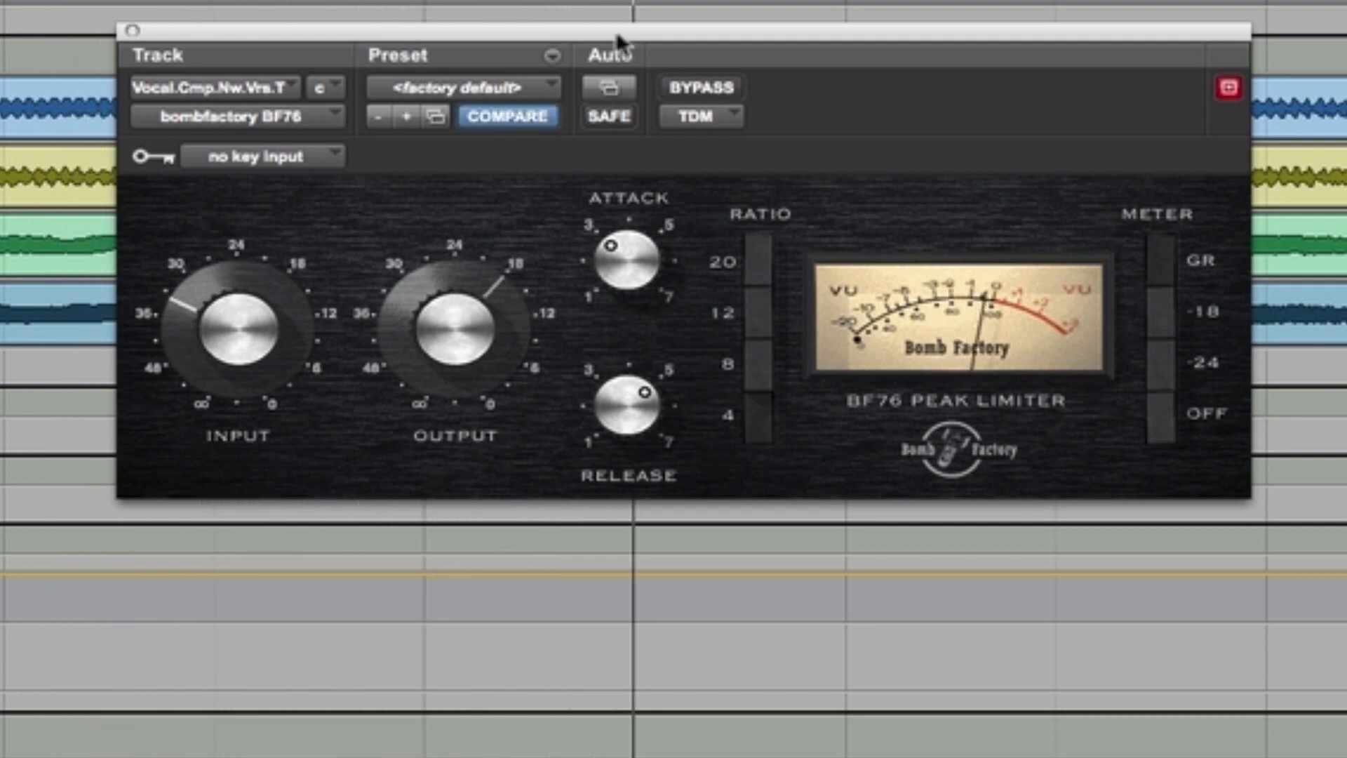
Step: Raise the BF76's Output to about 12, comparing the vocal with and without the effect bypassed
{"action": "left_click", "coordinate": [692, 88]}
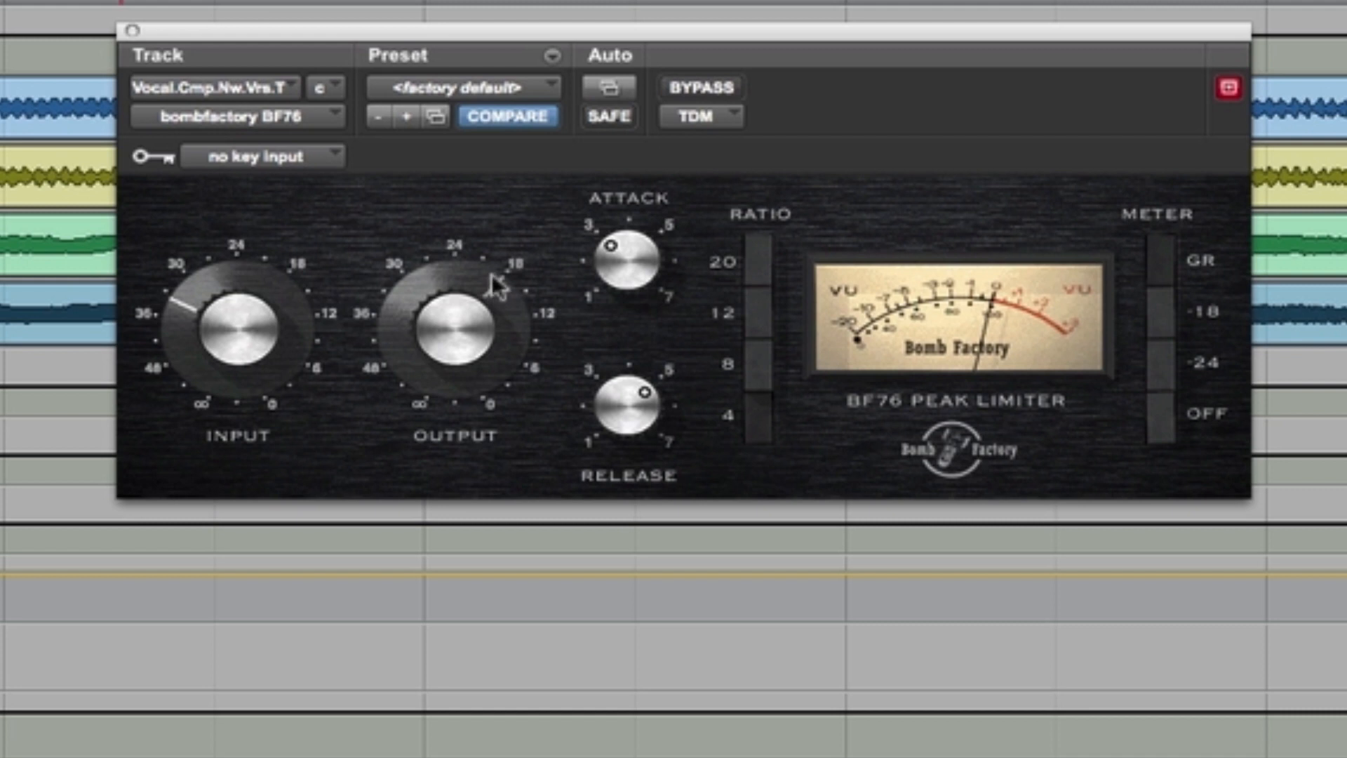
{"action": "left_click_drag", "start_coordinate": [503, 259], "coordinate": [511, 240]}
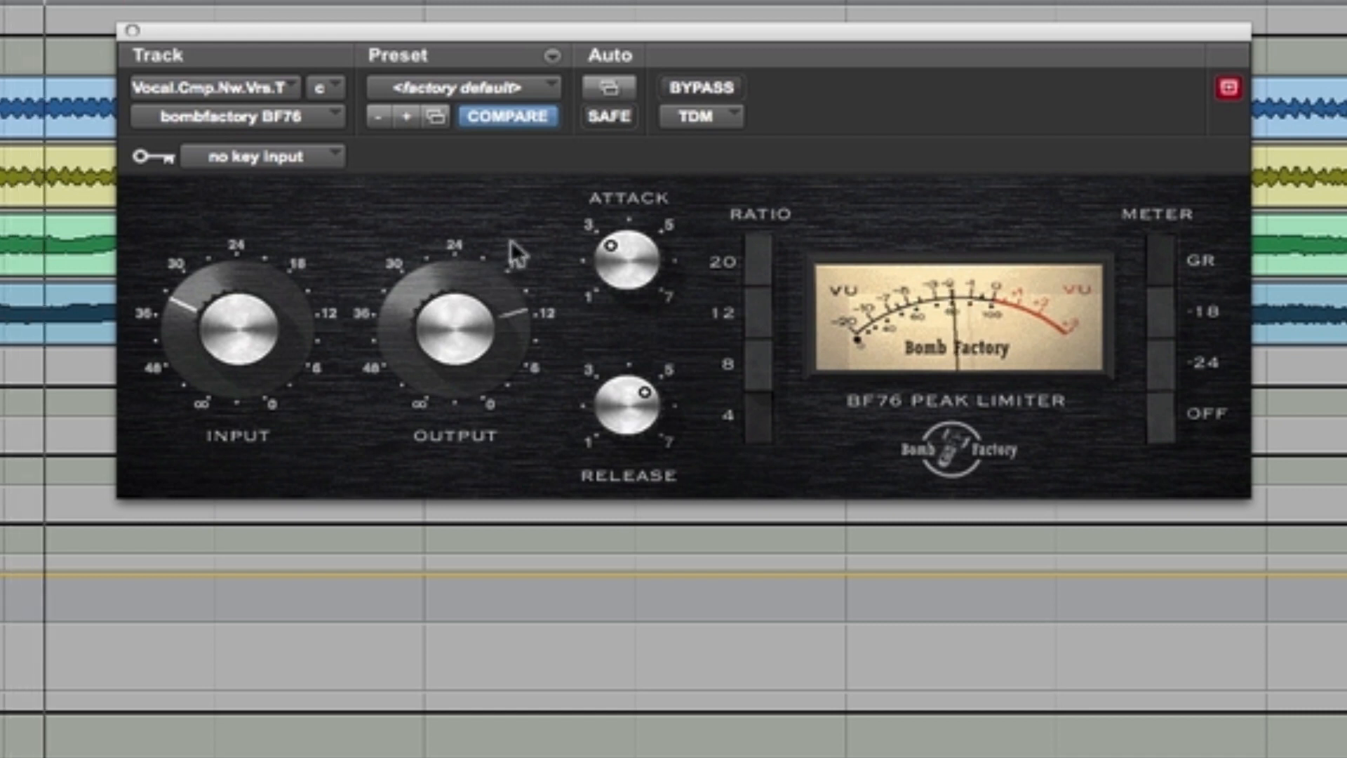
{"action": "left_click", "coordinate": [726, 85]}
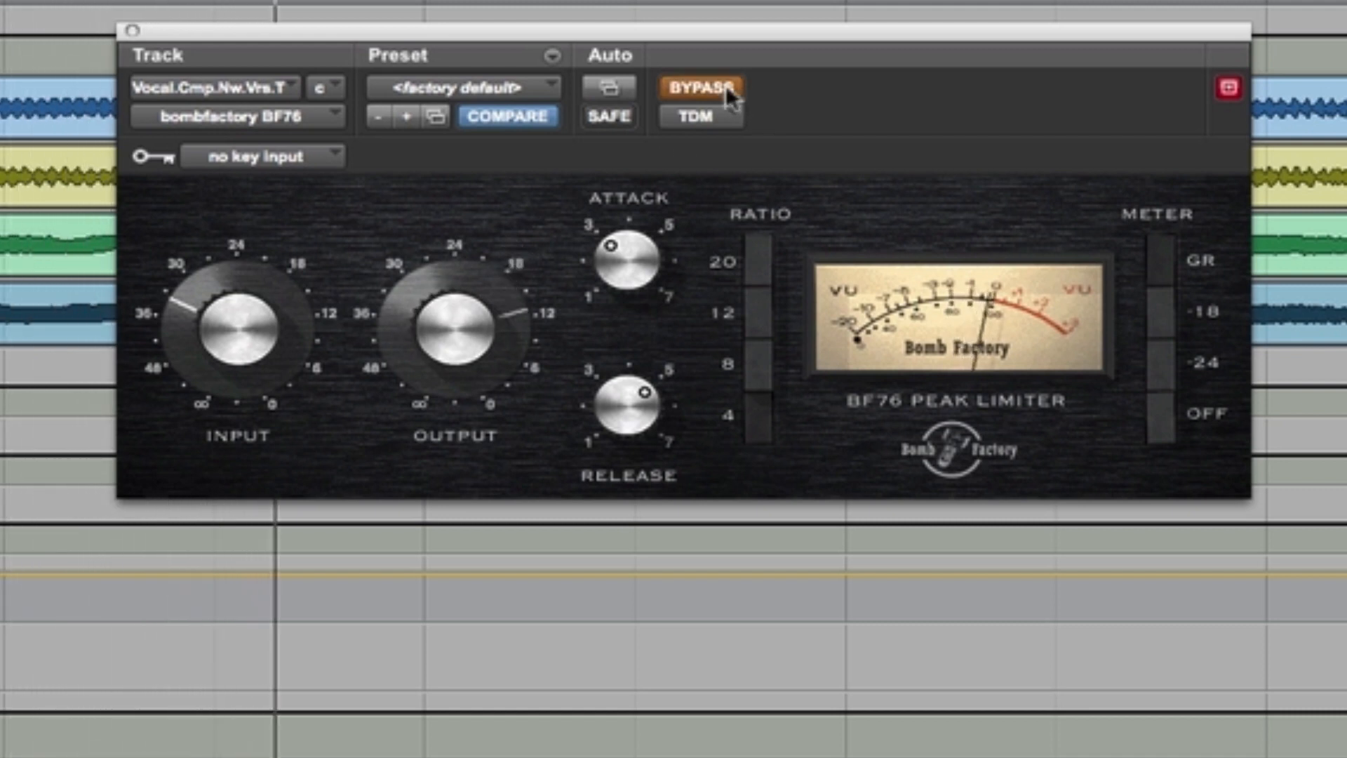
{"action": "left_click", "coordinate": [725, 86]}
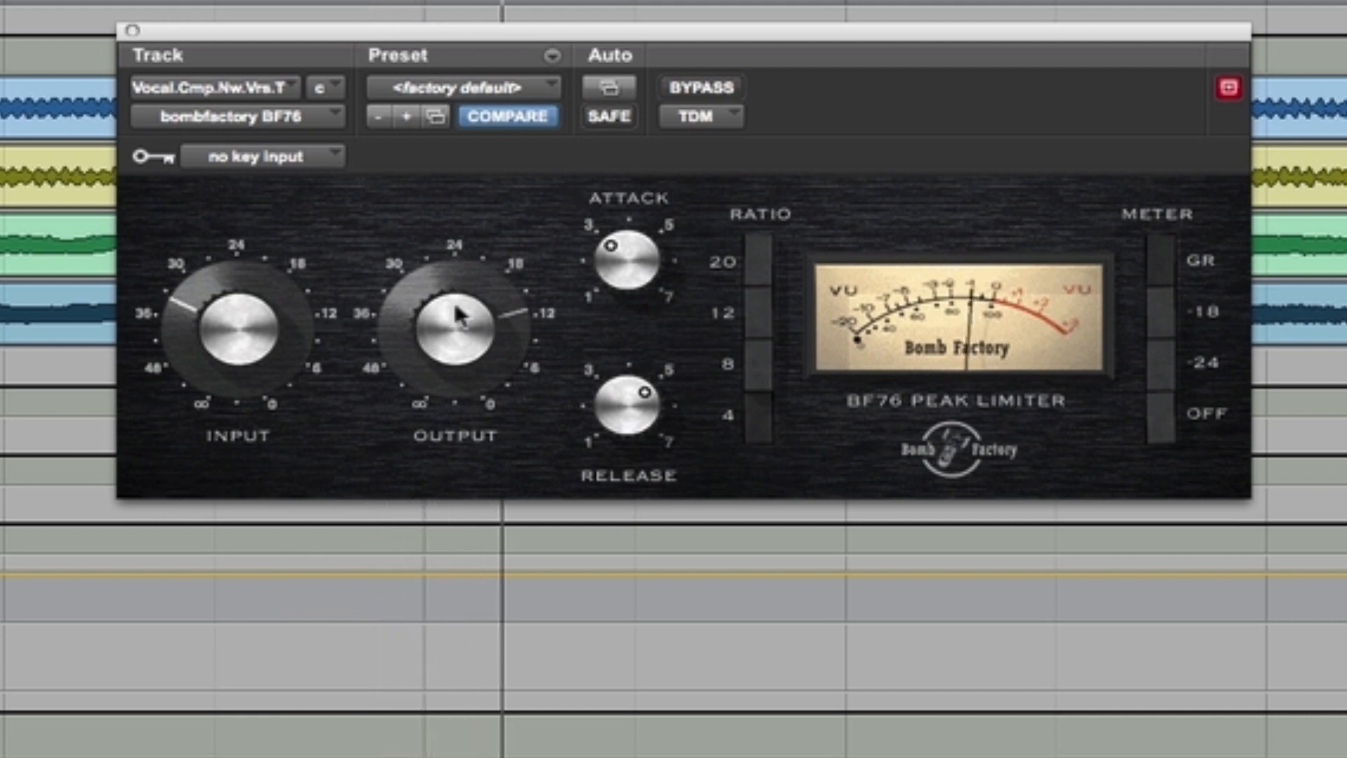
{"action": "left_click_drag", "start_coordinate": [456, 299], "coordinate": [456, 297]}
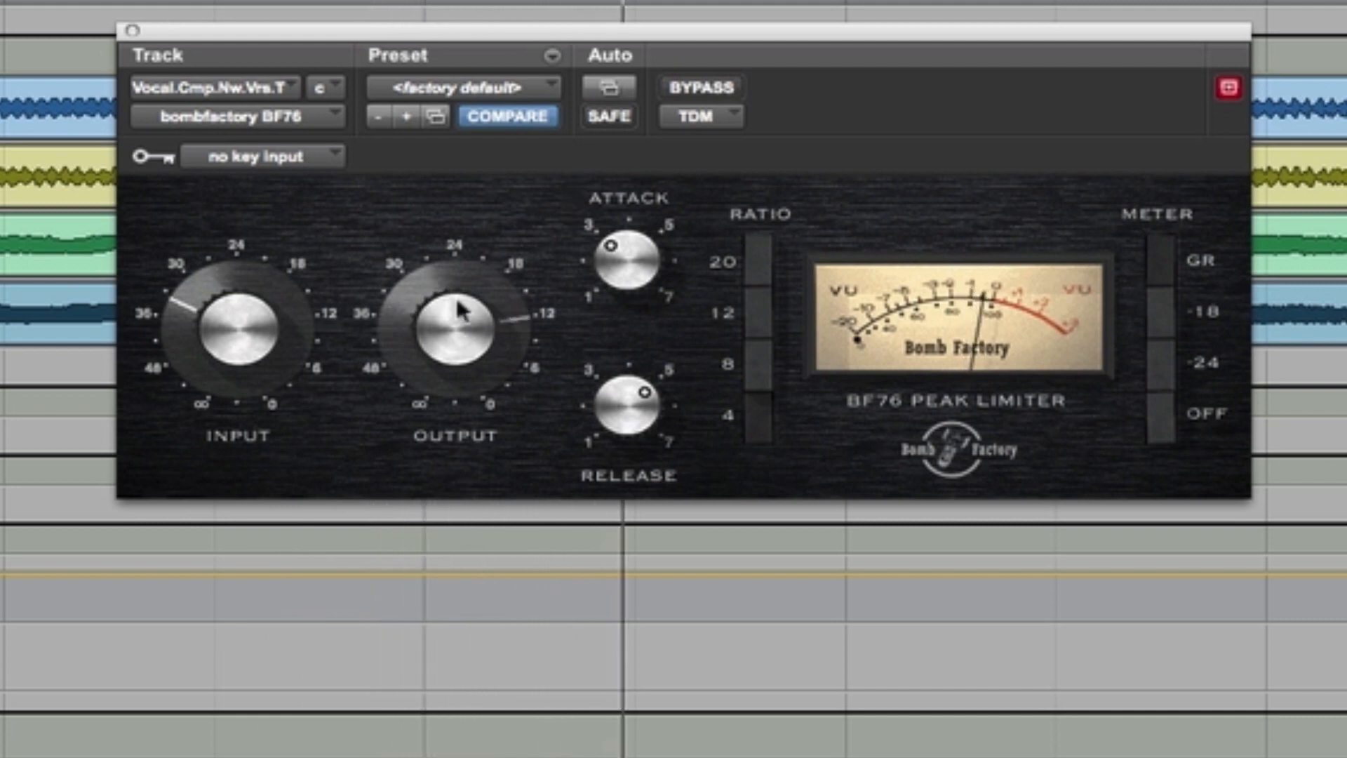
{"action": "left_click", "coordinate": [728, 93]}
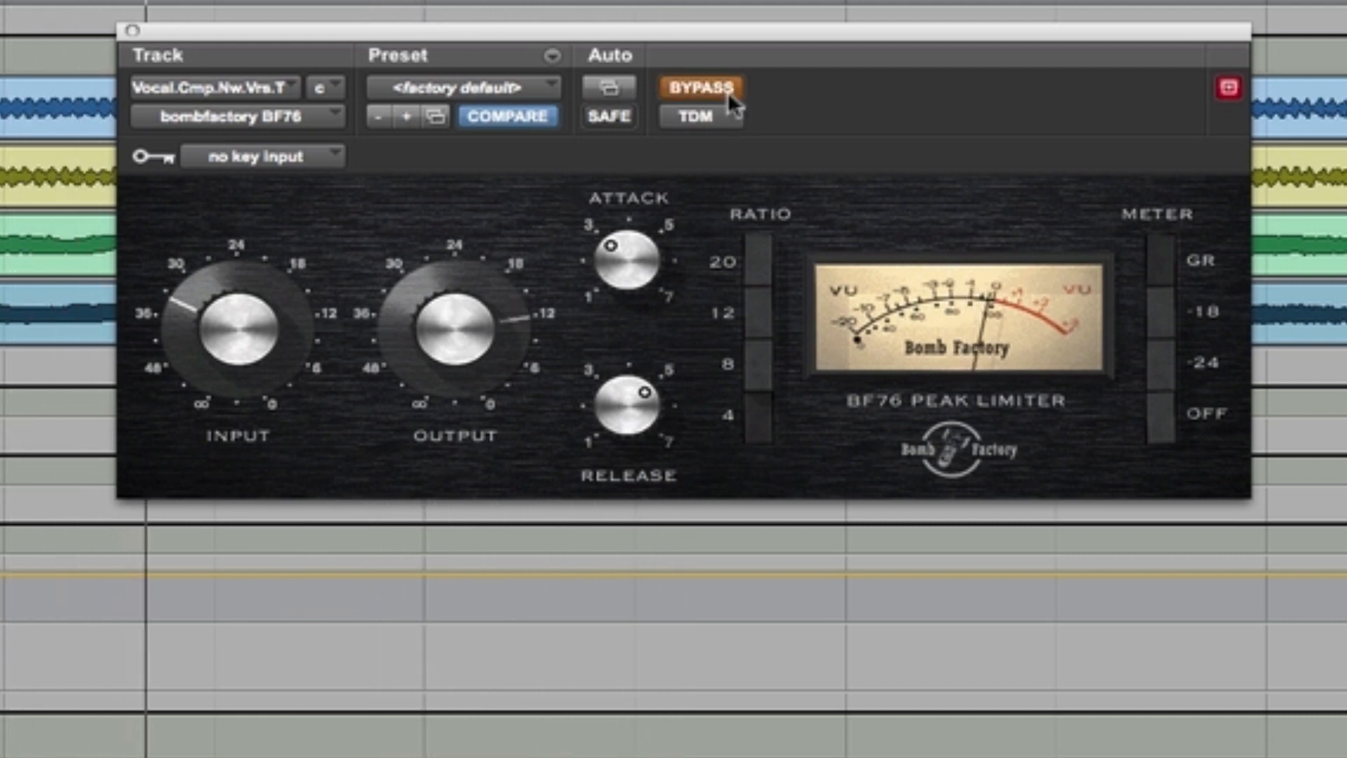
{"action": "left_click", "coordinate": [727, 91]}
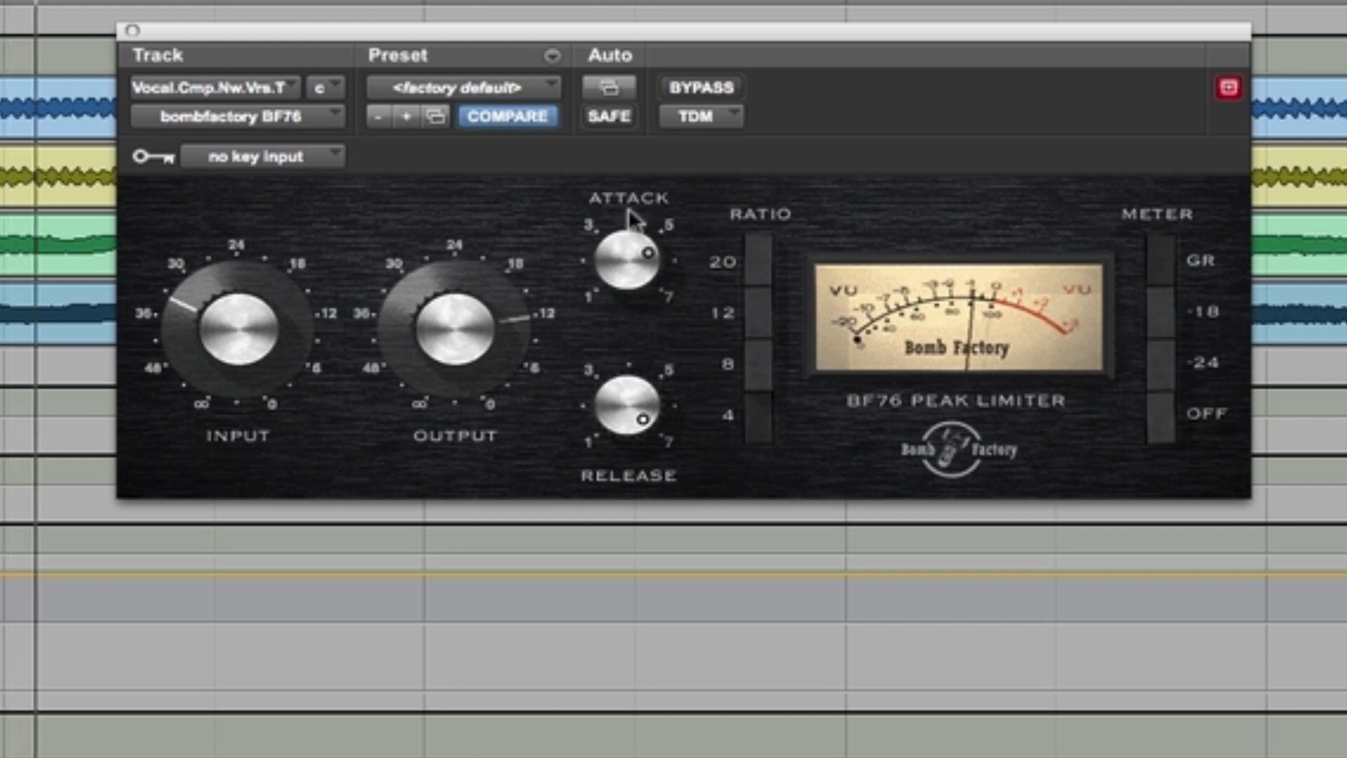
Step: Nudge the BF76's Attack to slightly below 5 and select the 4:1 ratio
{"action": "left_click_drag", "start_coordinate": [624, 243], "coordinate": [619, 249]}
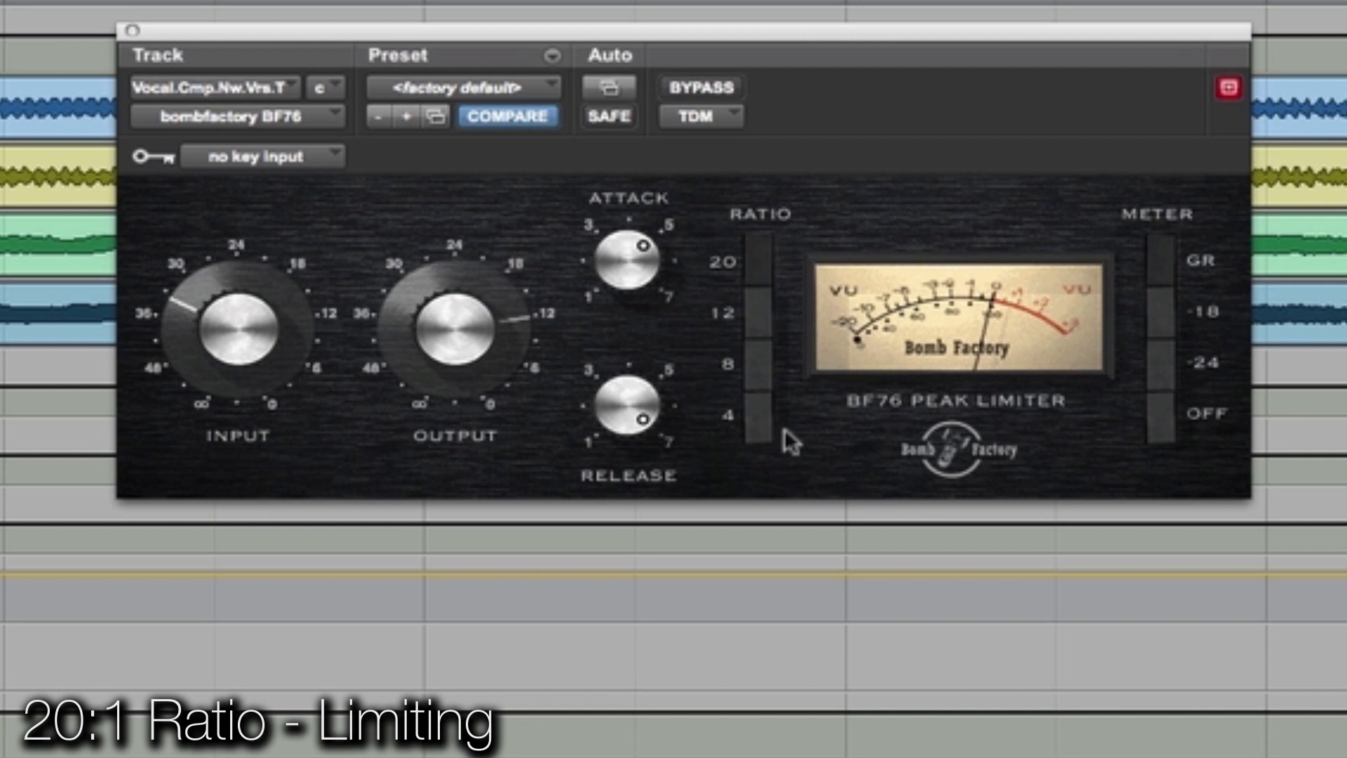
{"action": "left_click", "coordinate": [752, 412]}
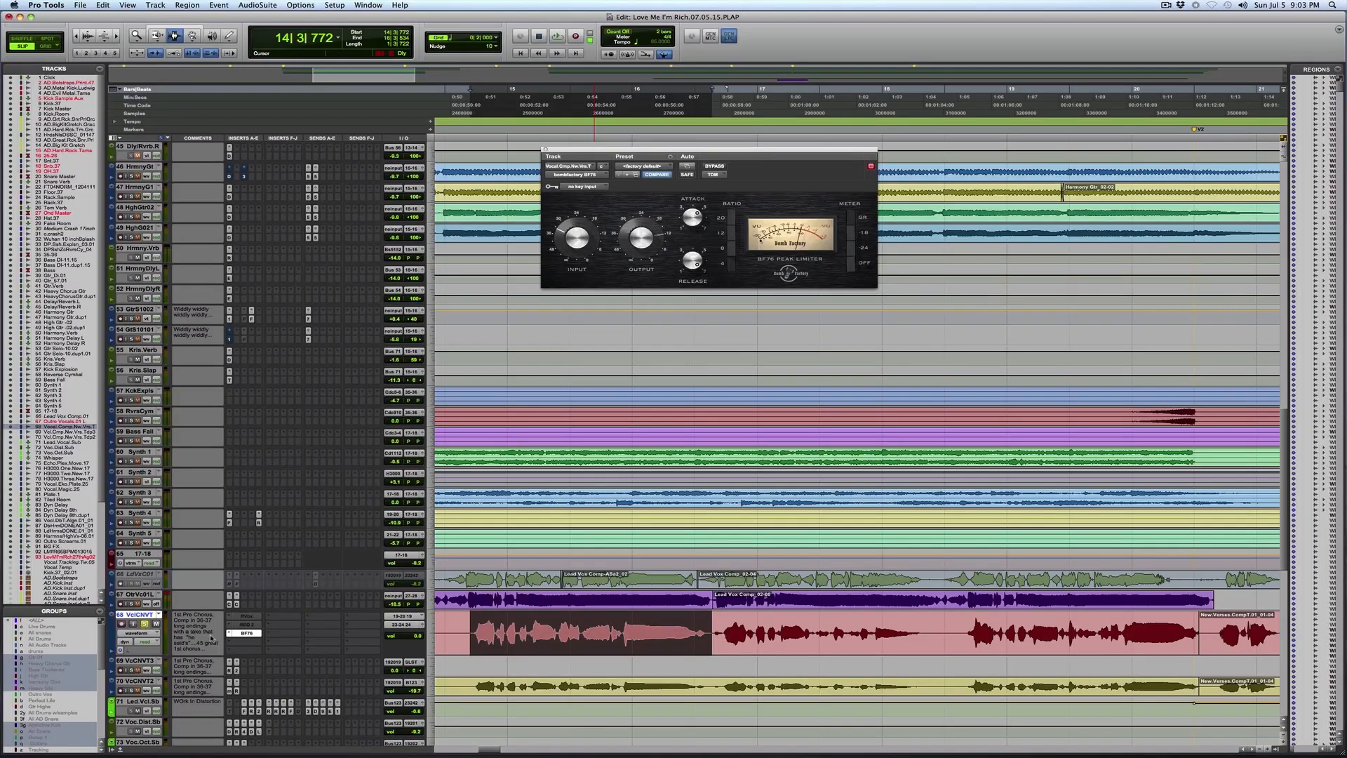
Step: Replace the BF76 on the vocal track with Compressor Bank CB1 and play the vocal briefly
{"action": "left_click", "coordinate": [229, 635]}
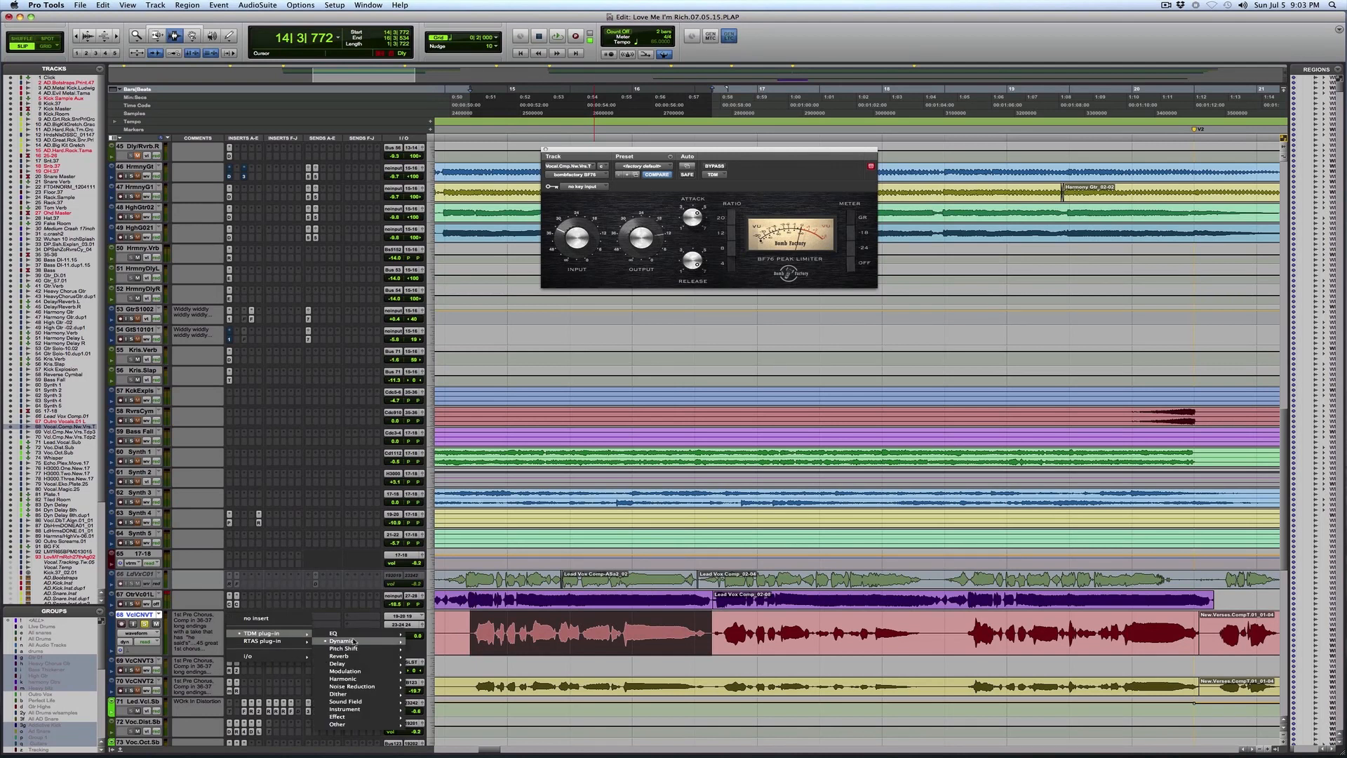
{"action": "mouse_move", "coordinate": [355, 641]}
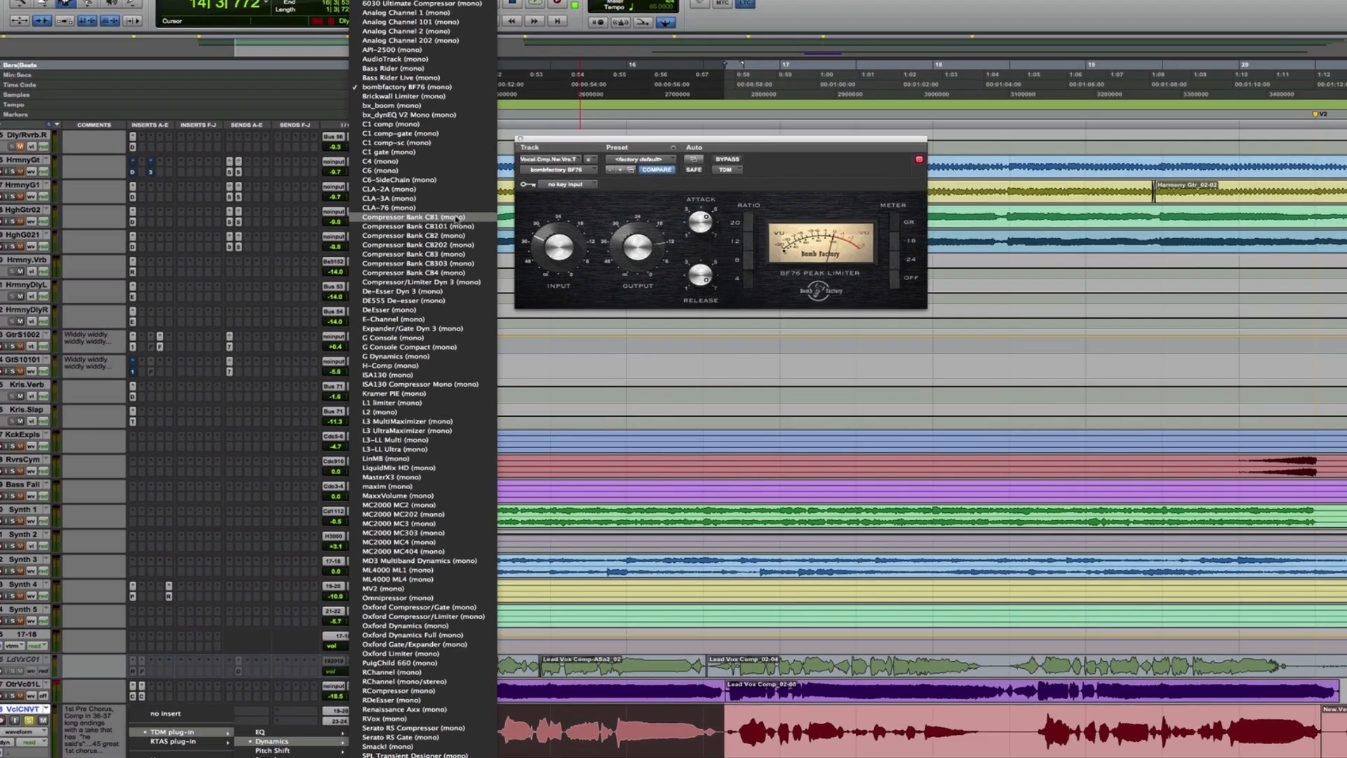
{"action": "left_click", "coordinate": [491, 213]}
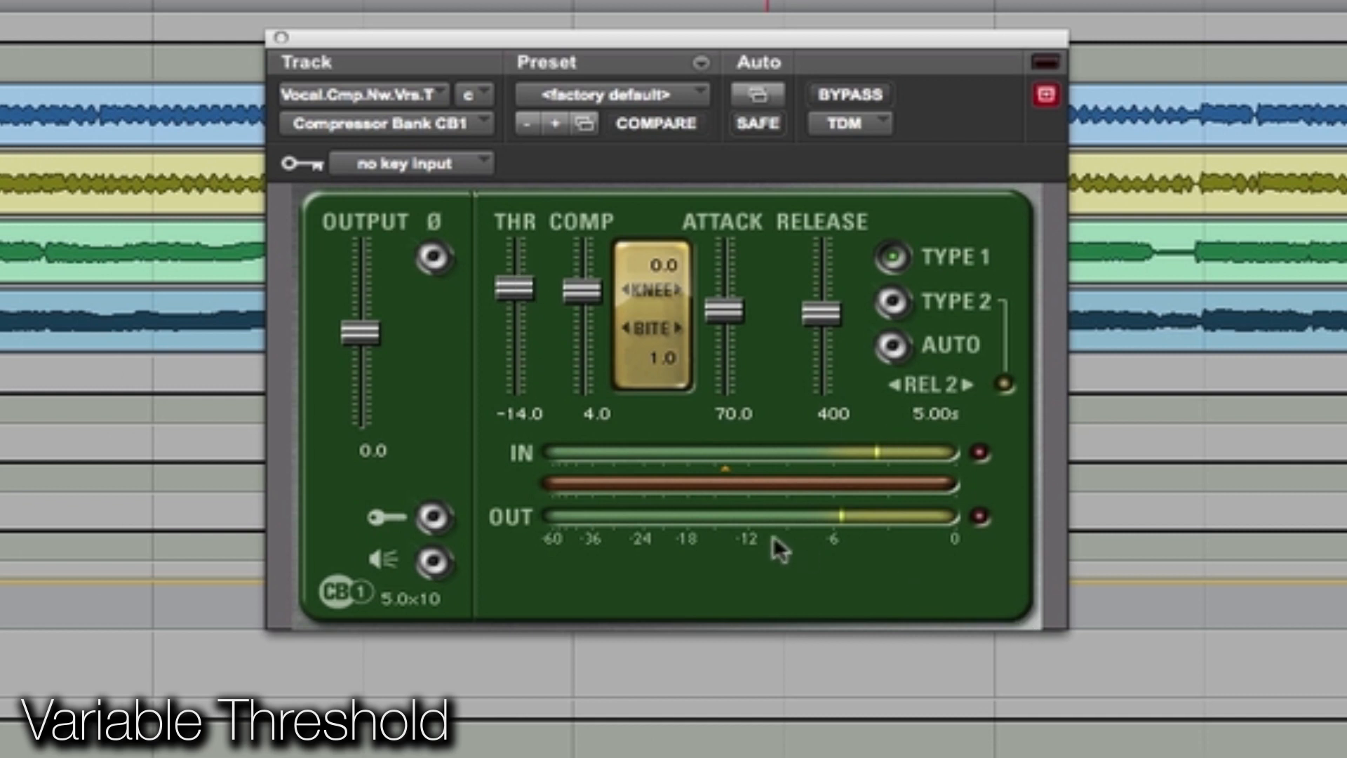
{"action": "key", "text": "space"}
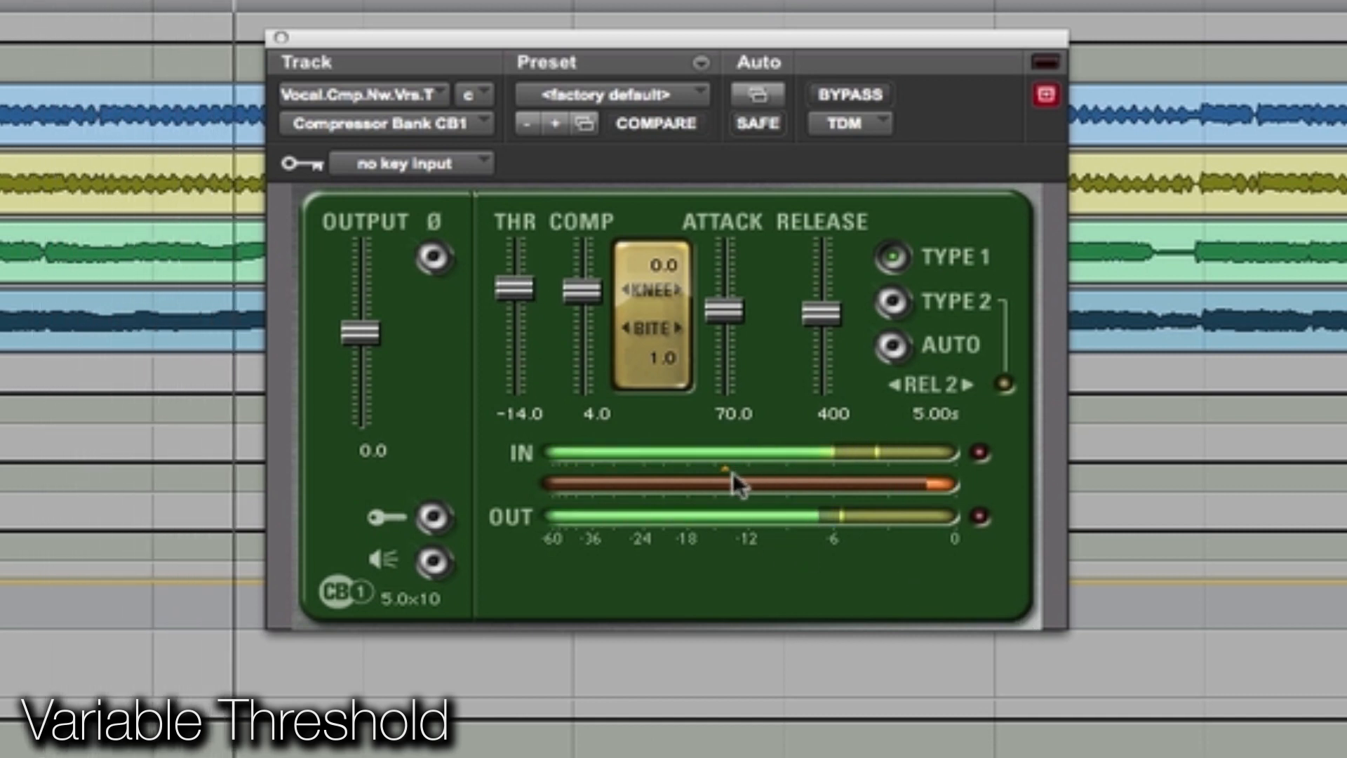
{"action": "key", "text": "space"}
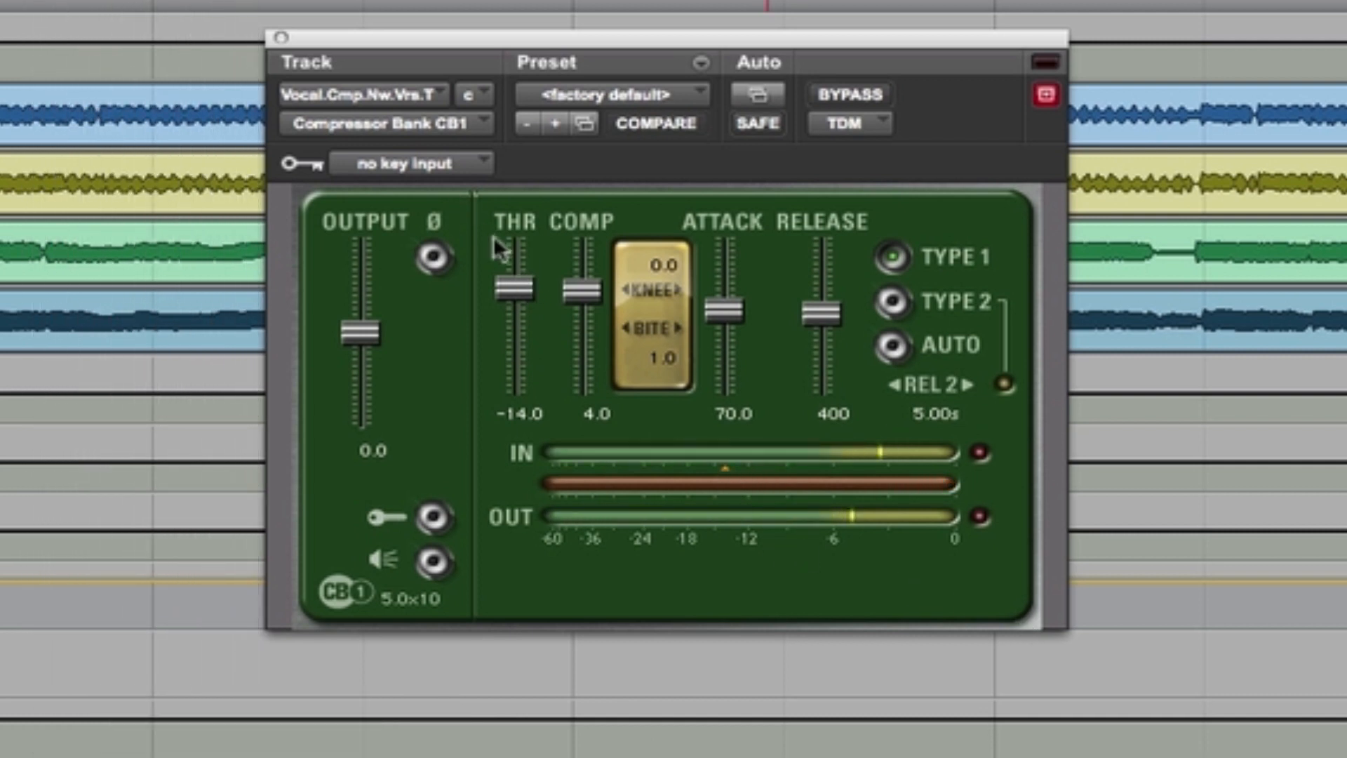
Step: Play the vocal and try CB1 thresholds of 0.0, -10.7 and -15.0
{"action": "left_click_drag", "start_coordinate": [499, 297], "coordinate": [516, 318]}
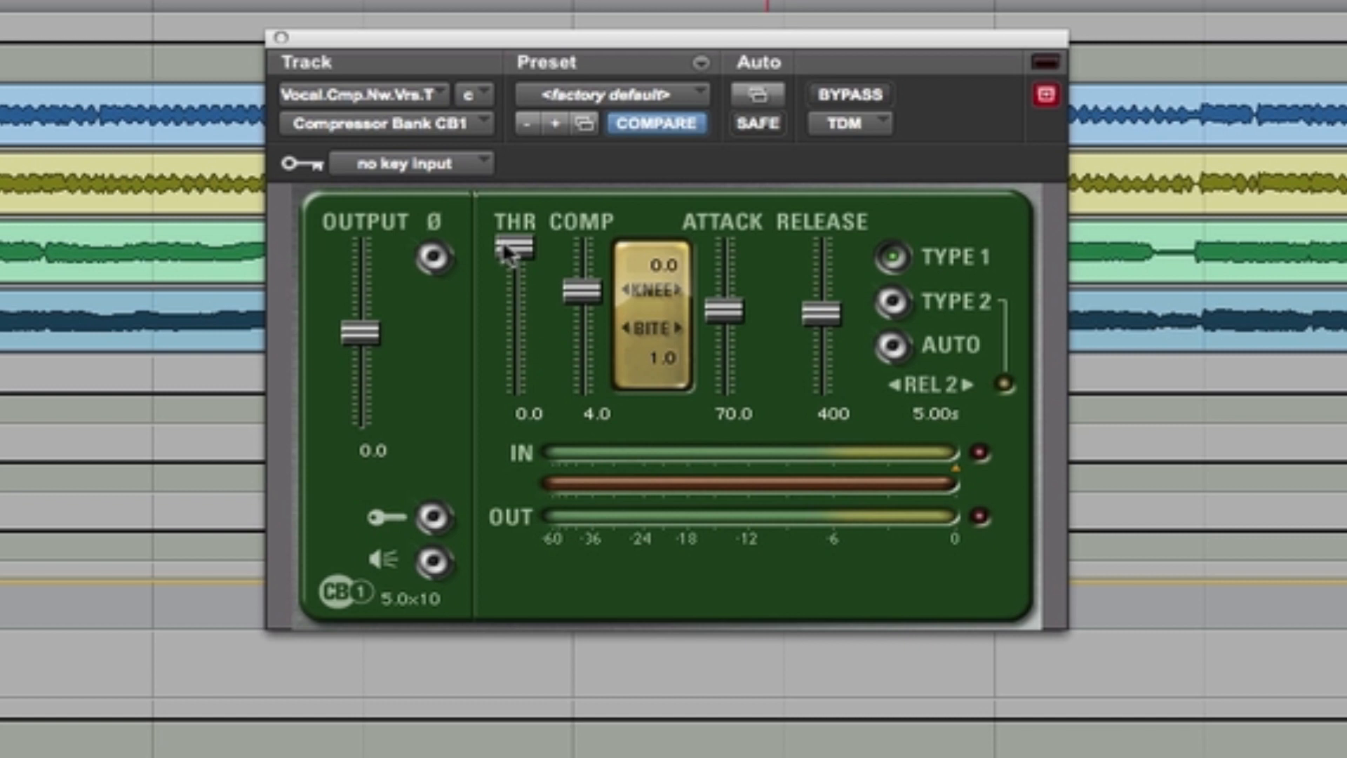
{"action": "key", "text": "space"}
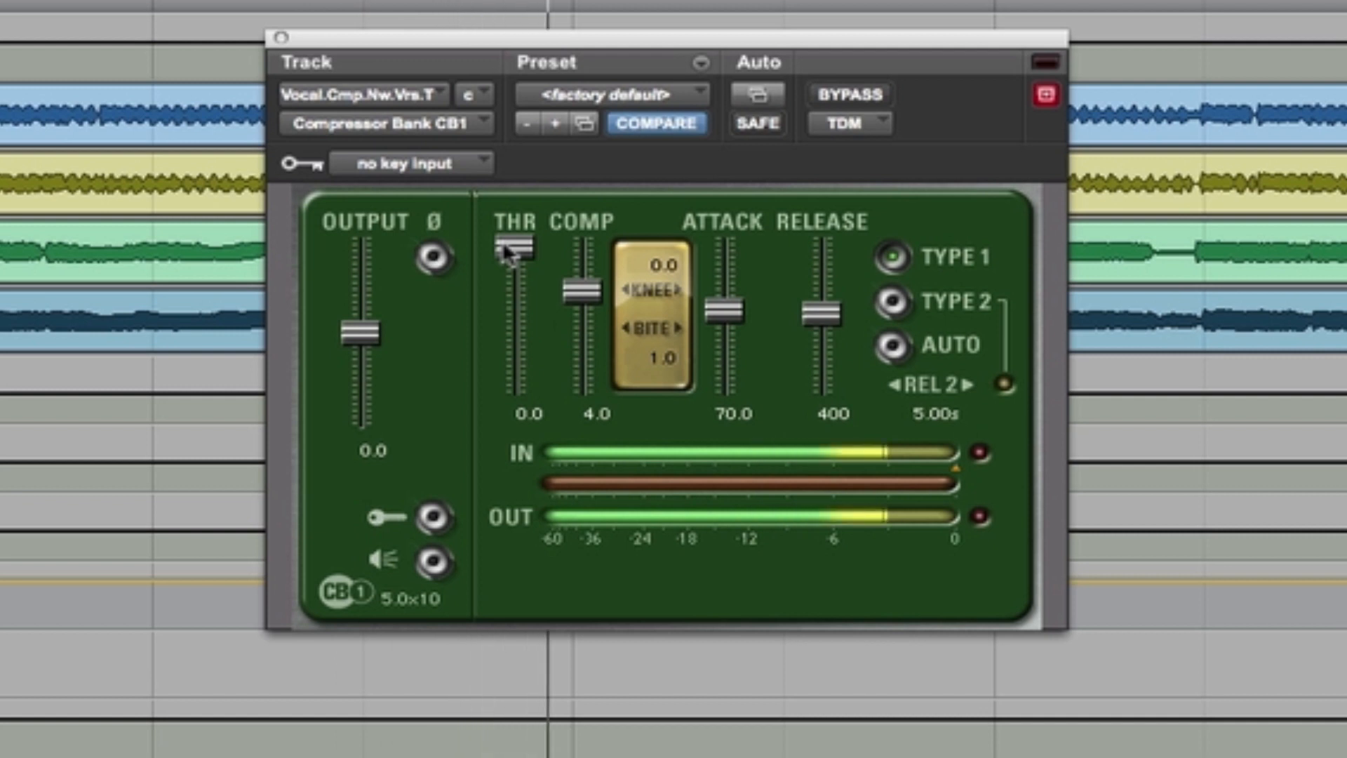
{"action": "left_click_drag", "start_coordinate": [502, 242], "coordinate": [527, 272]}
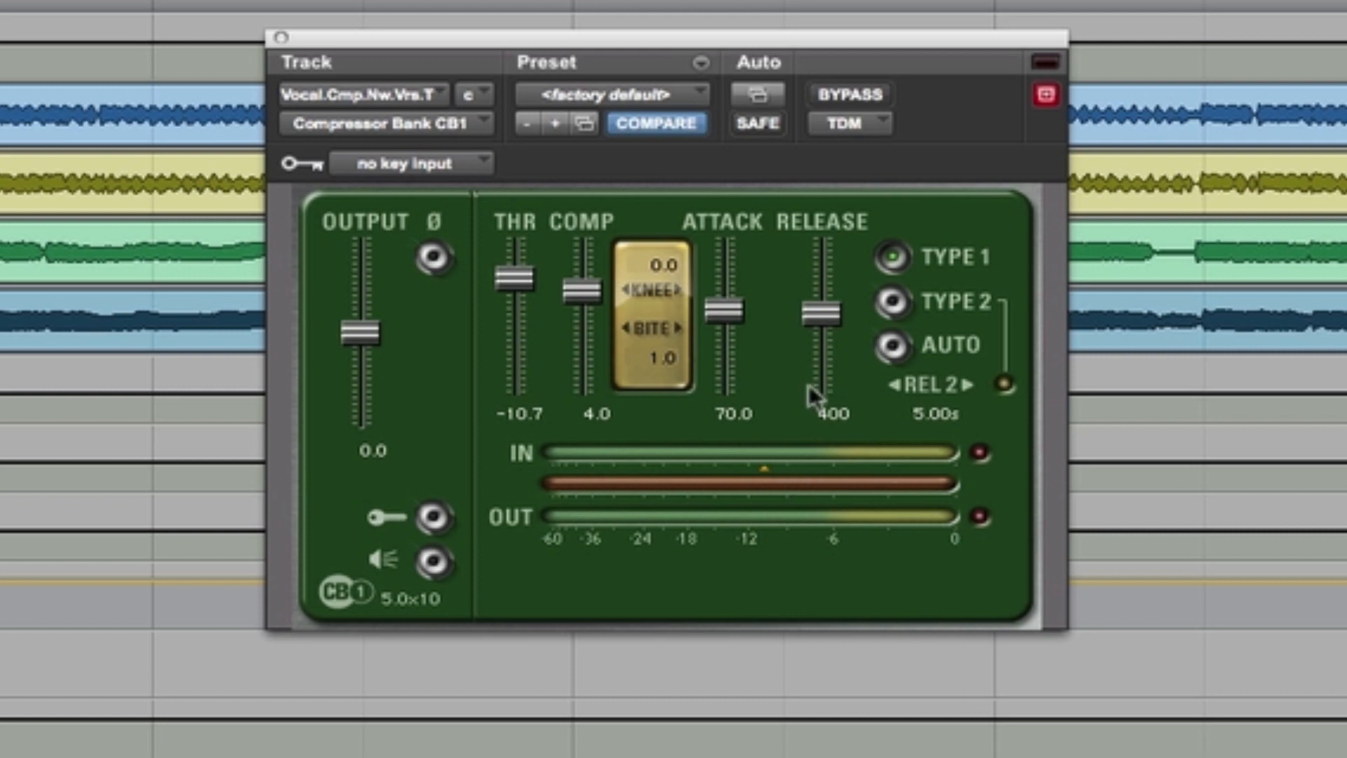
{"action": "key", "text": "space"}
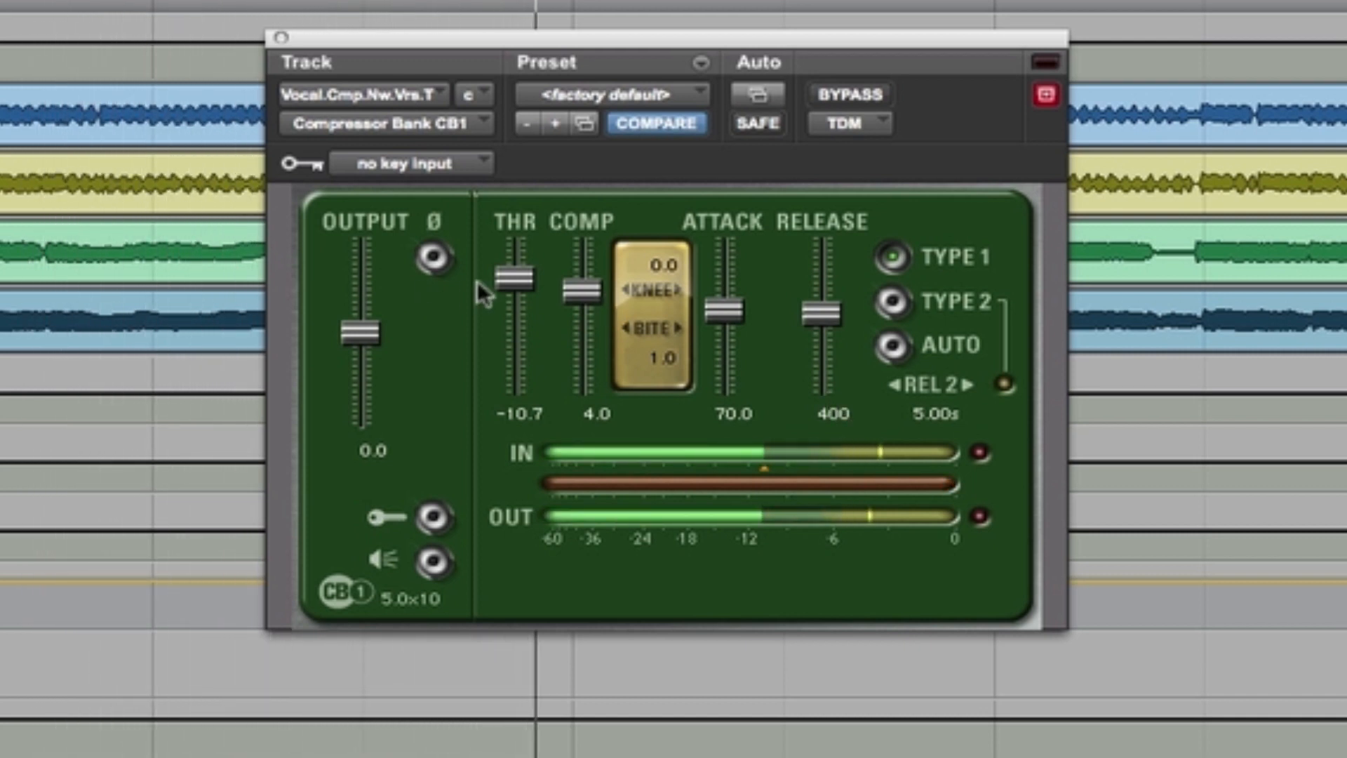
{"action": "left_click_drag", "start_coordinate": [498, 282], "coordinate": [509, 296]}
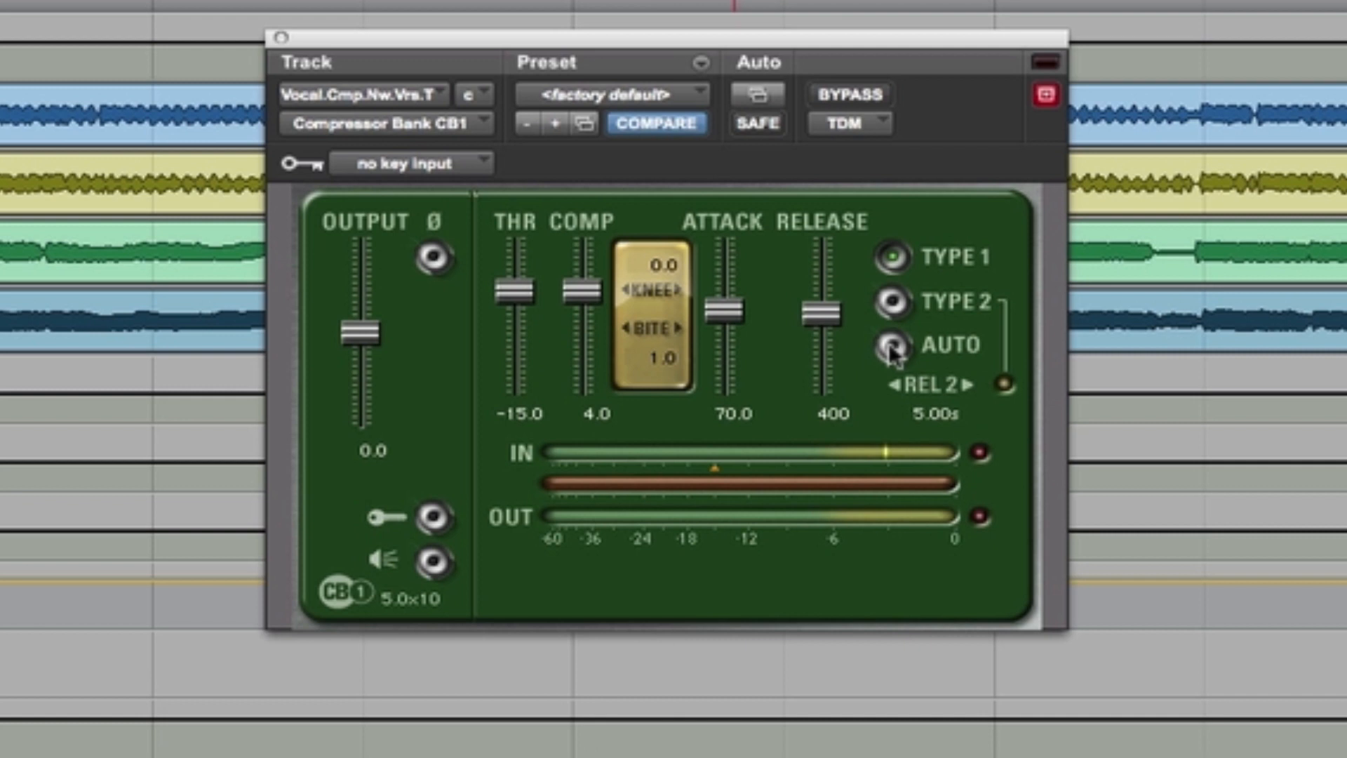
Step: Set the CB1's Release to 5.0 and lower its threshold to -25.7 while the vocal plays
{"action": "left_click_drag", "start_coordinate": [814, 314], "coordinate": [817, 455]}
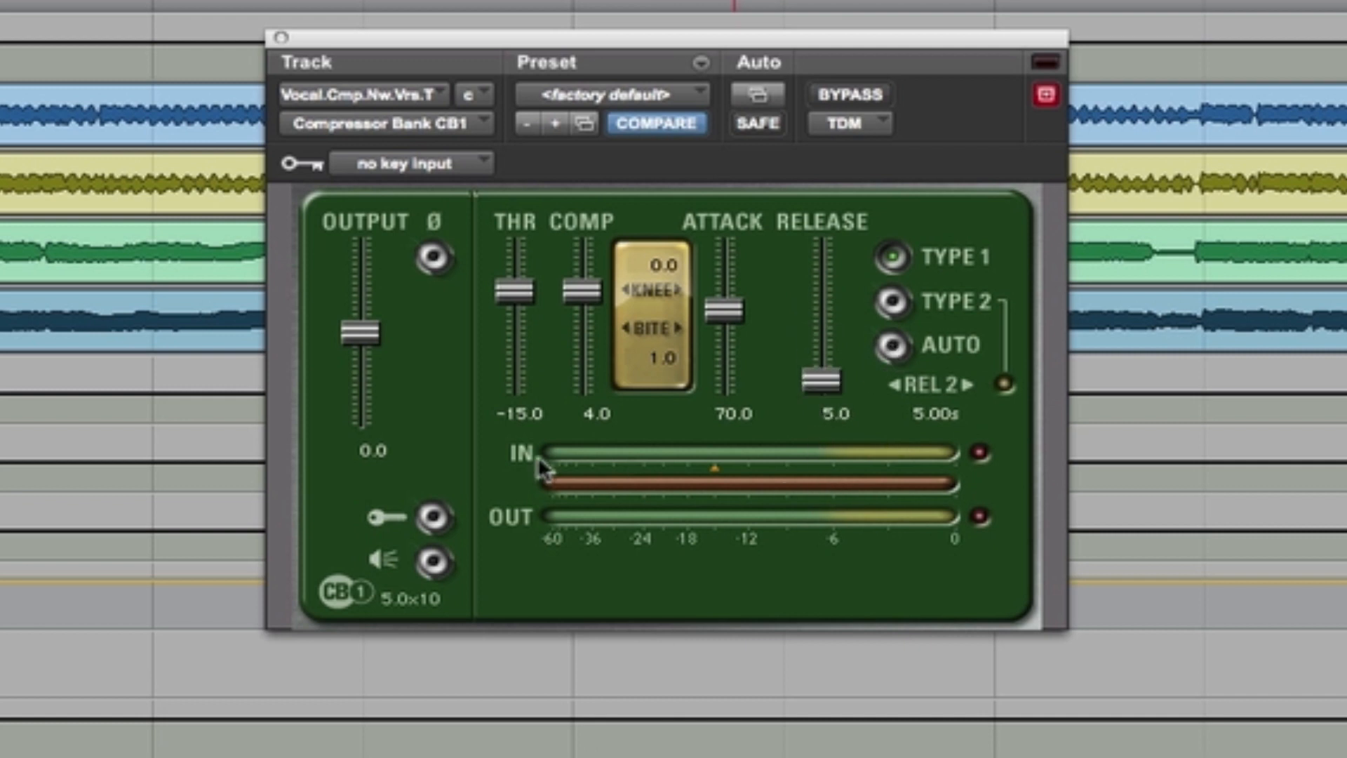
{"action": "key", "text": "space"}
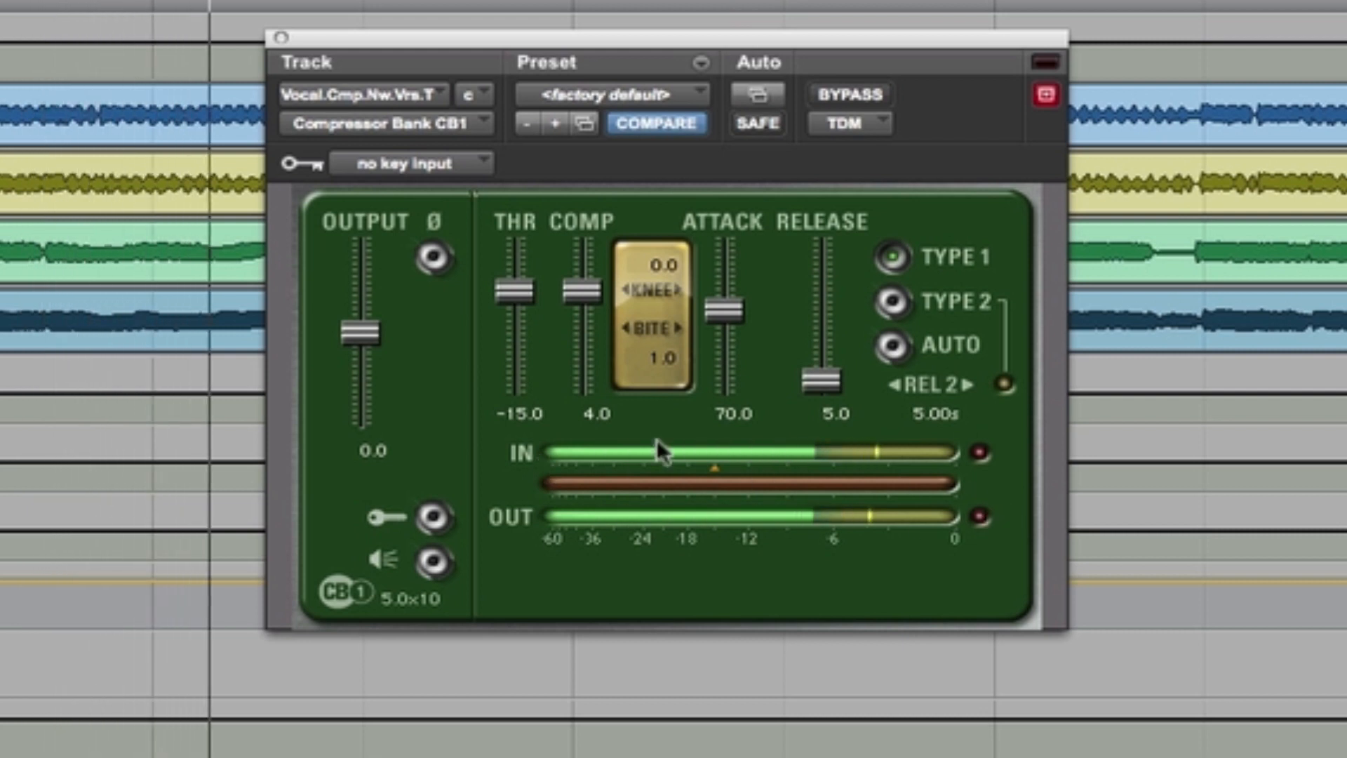
{"action": "left_click_drag", "start_coordinate": [513, 291], "coordinate": [532, 321]}
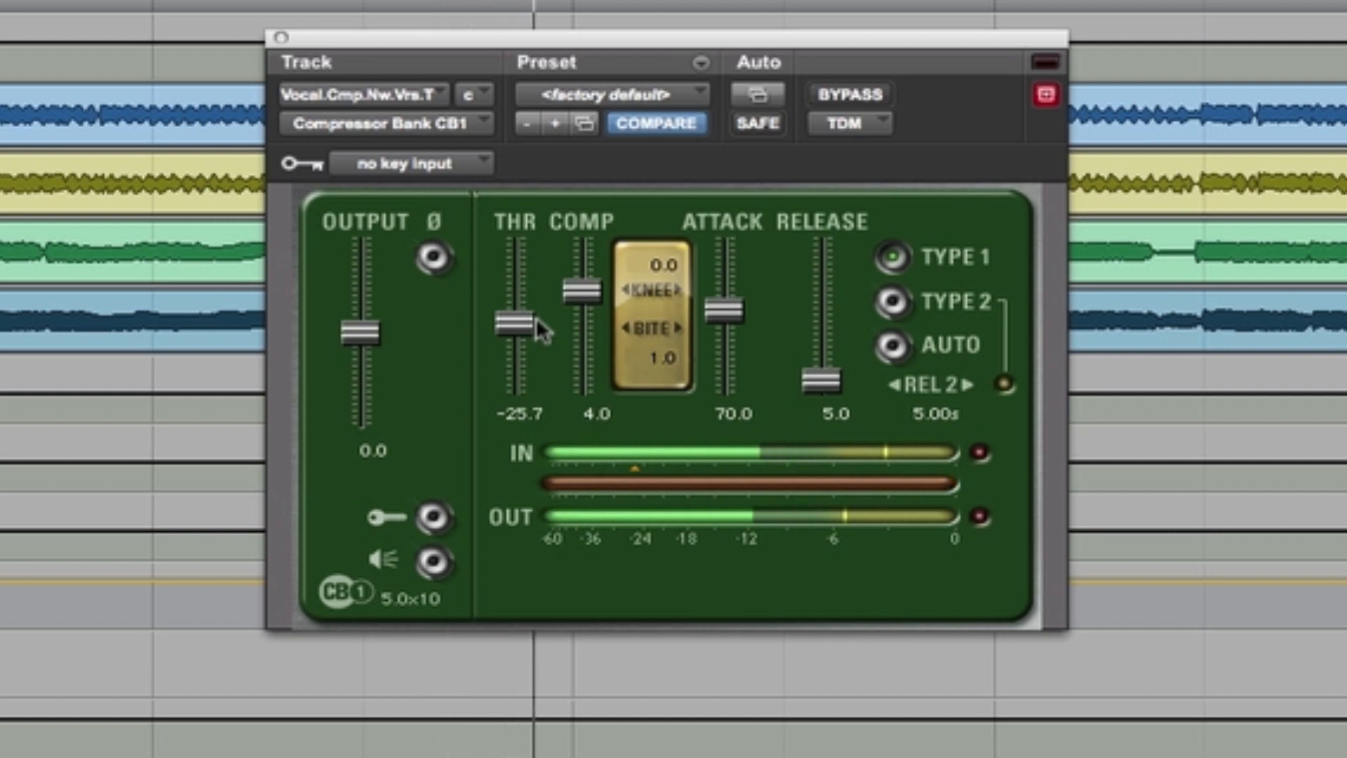
Step: Set the CB1's Attack to 19.2, try a slightly longer Release, and return the Release to 5.0
{"action": "left_click_drag", "start_coordinate": [732, 302], "coordinate": [716, 343]}
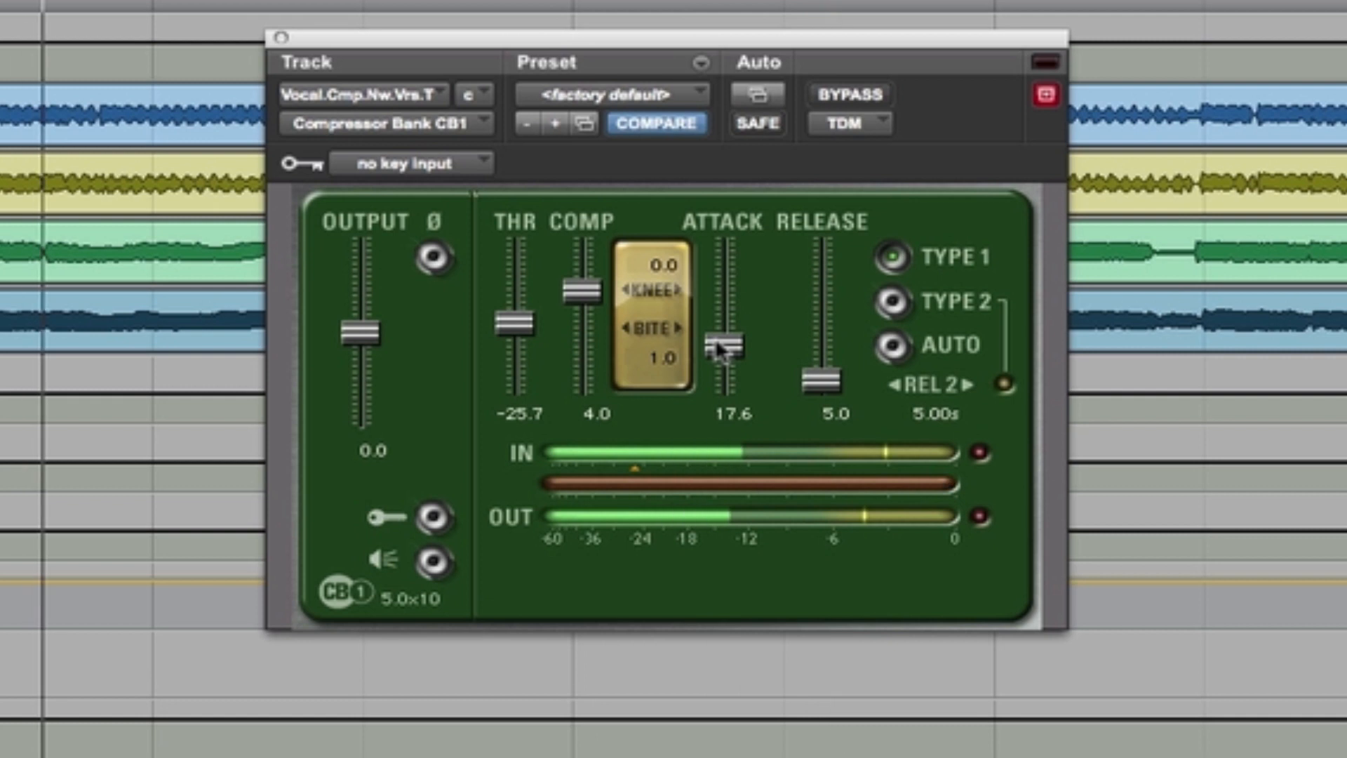
{"action": "left_click_drag", "start_coordinate": [717, 338], "coordinate": [717, 336]}
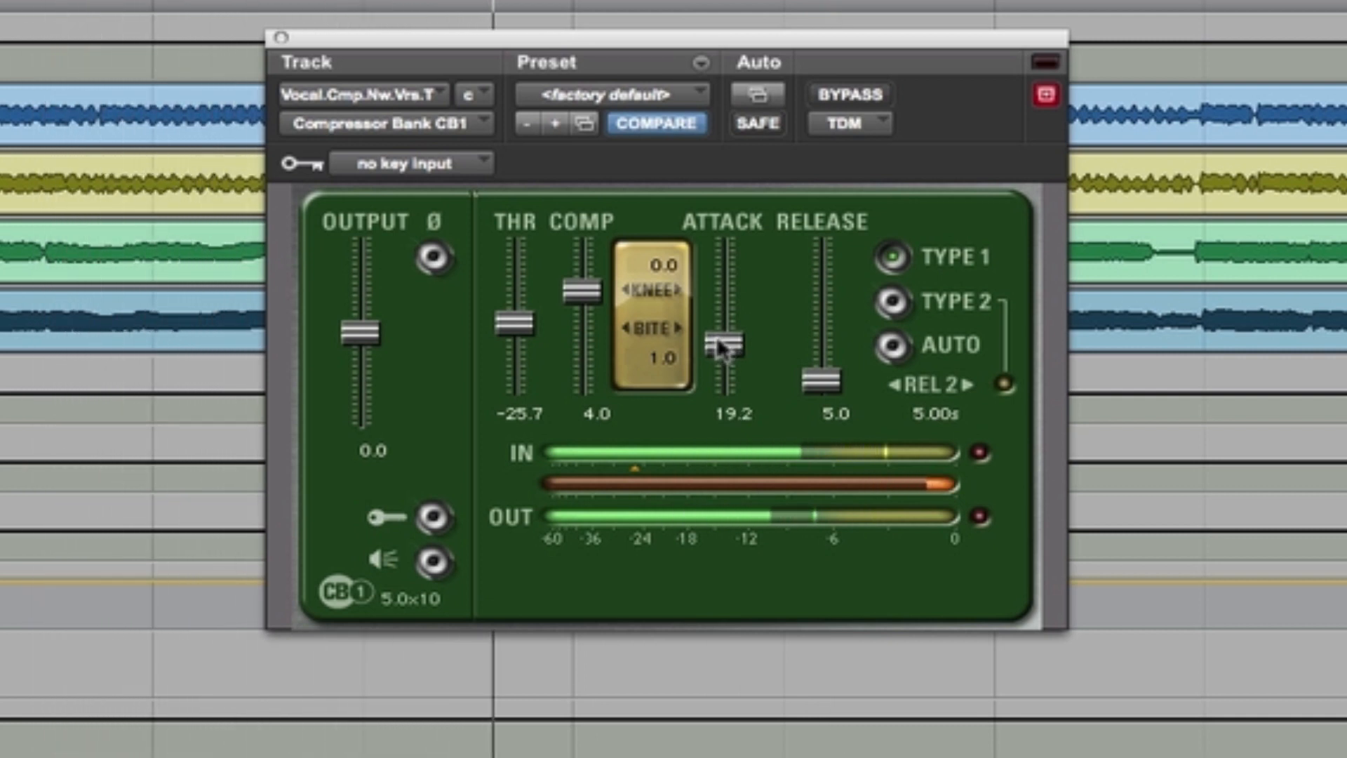
{"action": "left_click_drag", "start_coordinate": [833, 396], "coordinate": [832, 382]}
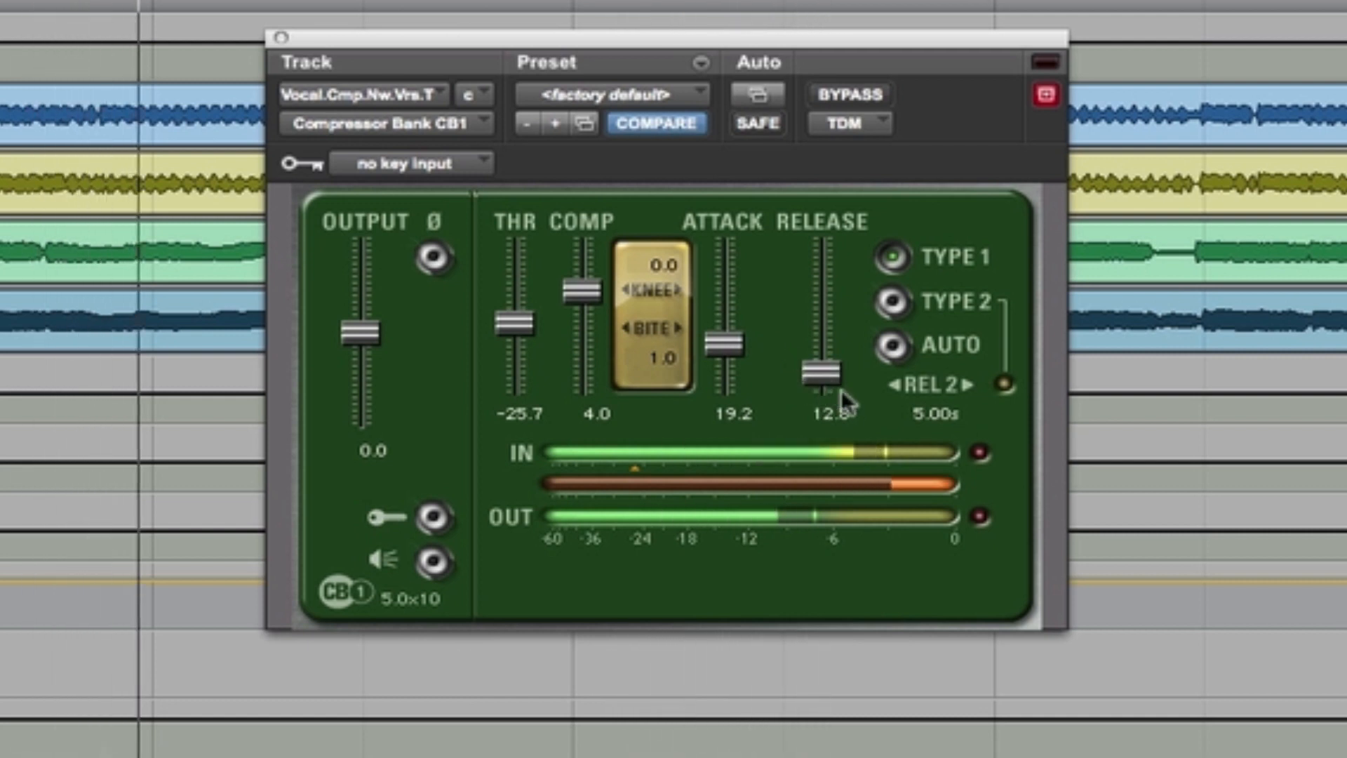
{"action": "left_click_drag", "start_coordinate": [823, 381], "coordinate": [870, 521]}
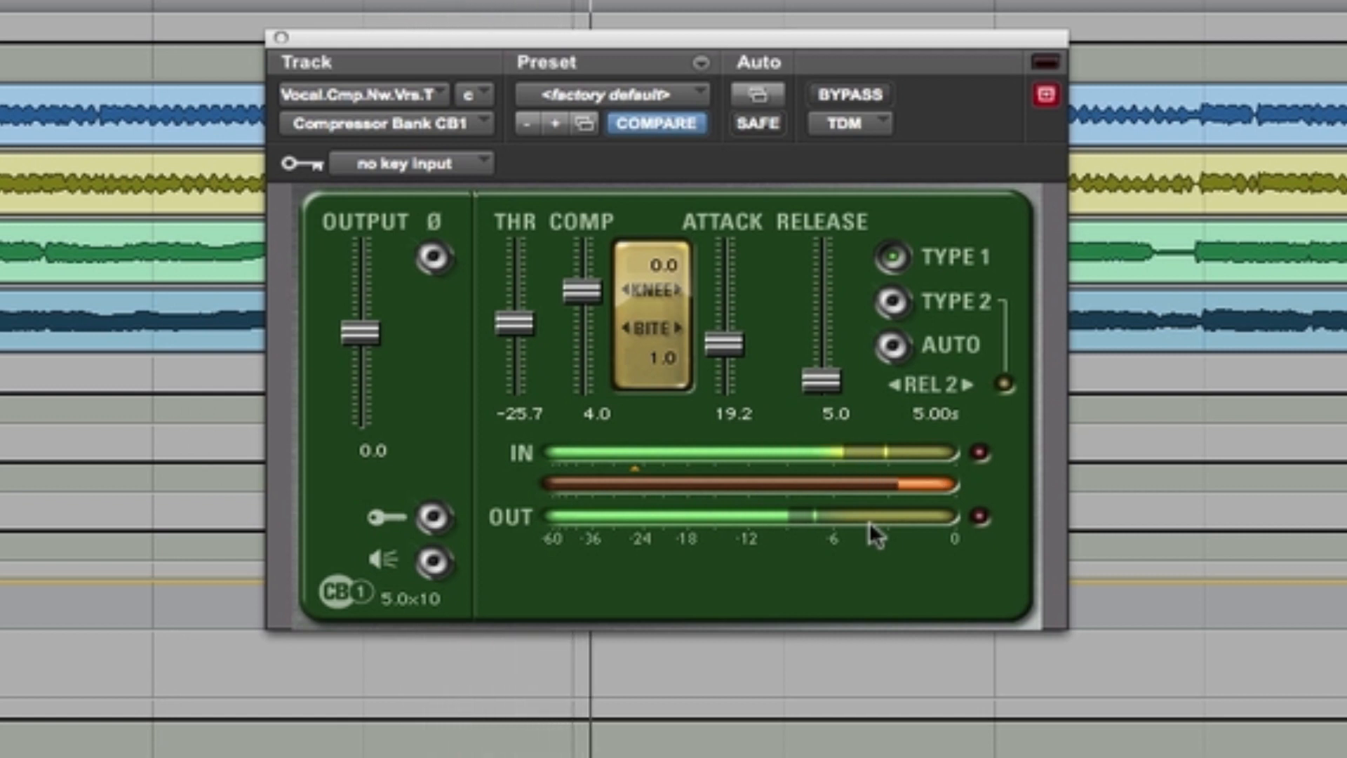
Step: Compare the vocal with the CB1 bypassed and raise its Output to 3.0
{"action": "left_click", "coordinate": [870, 99]}
{"action": "left_click", "coordinate": [869, 99]}
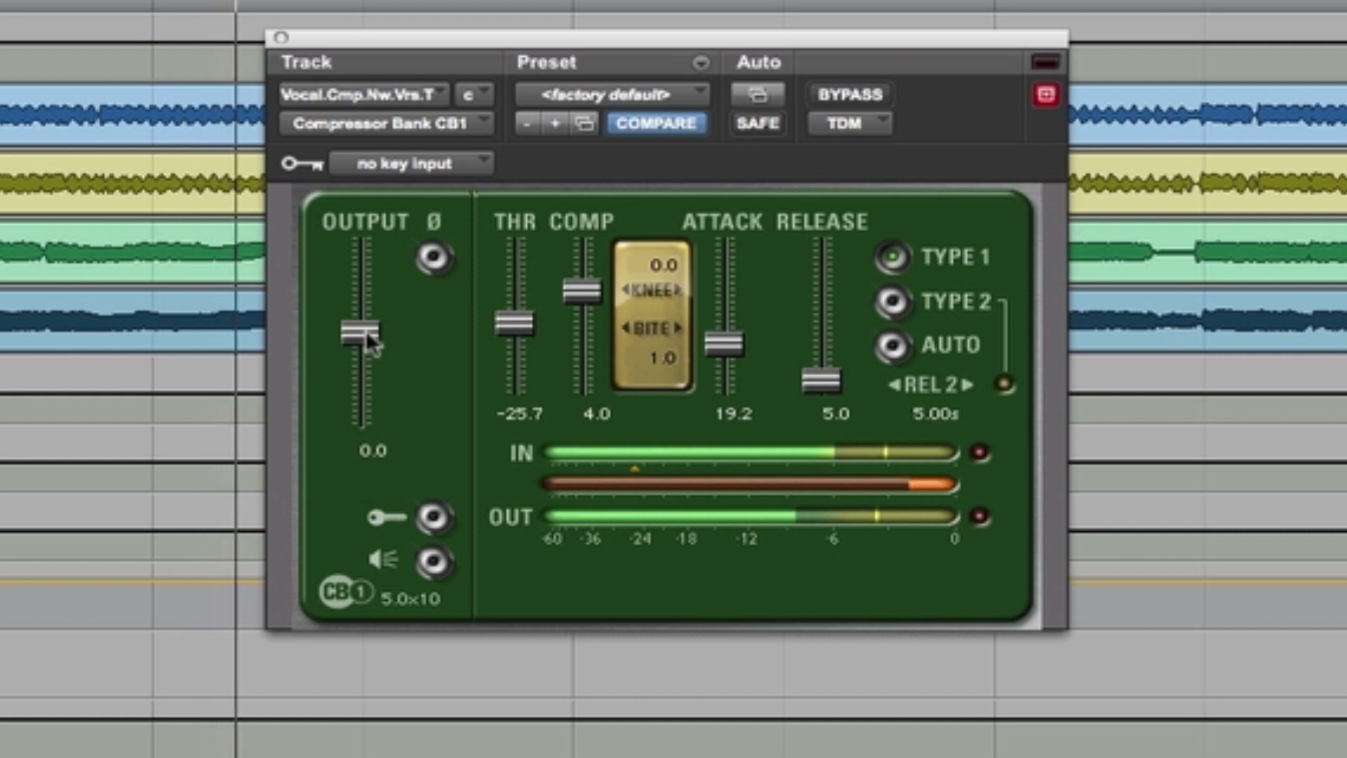
{"action": "left_click_drag", "start_coordinate": [365, 330], "coordinate": [365, 322]}
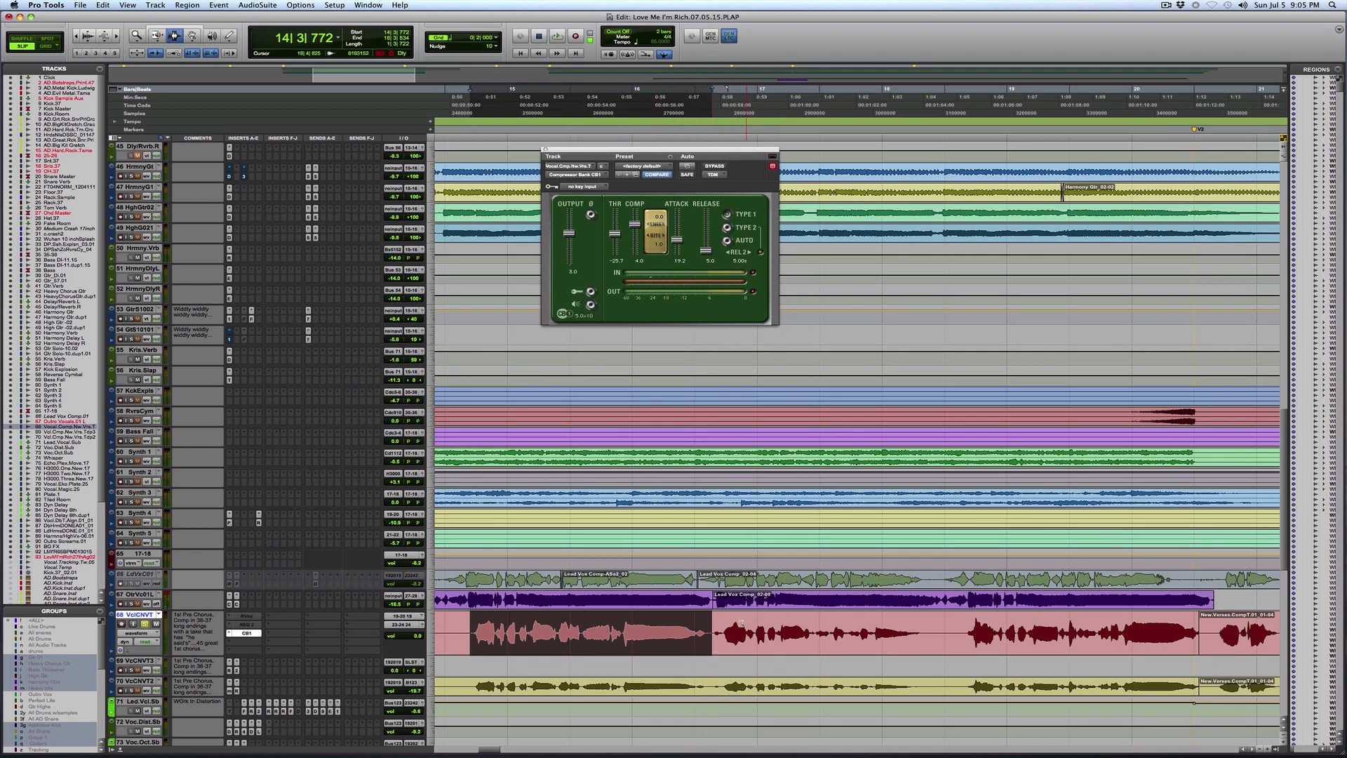
Step: Select the next lead vocal phrase and compare it with the CB1 bypassed and active
{"action": "left_click_drag", "start_coordinate": [712, 621], "coordinate": [958, 633]}
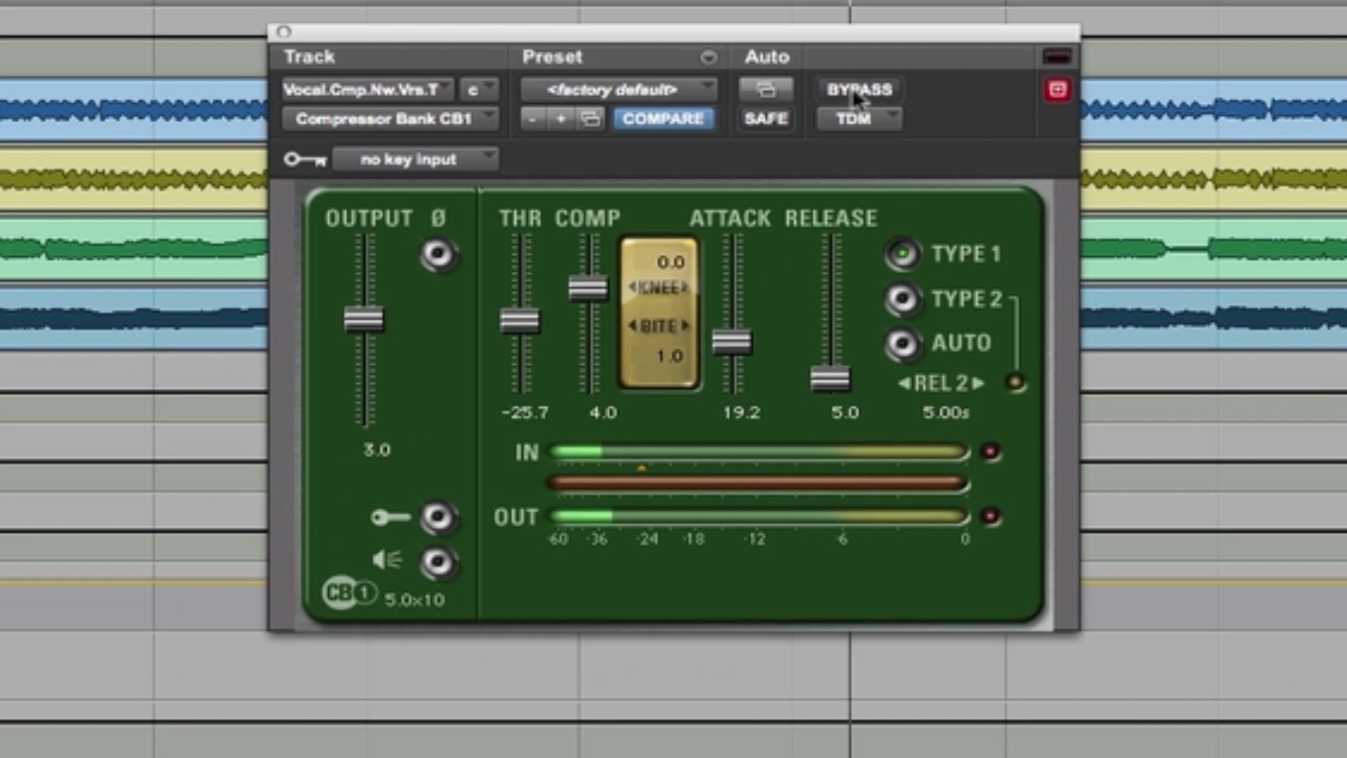
{"action": "left_click", "coordinate": [854, 91]}
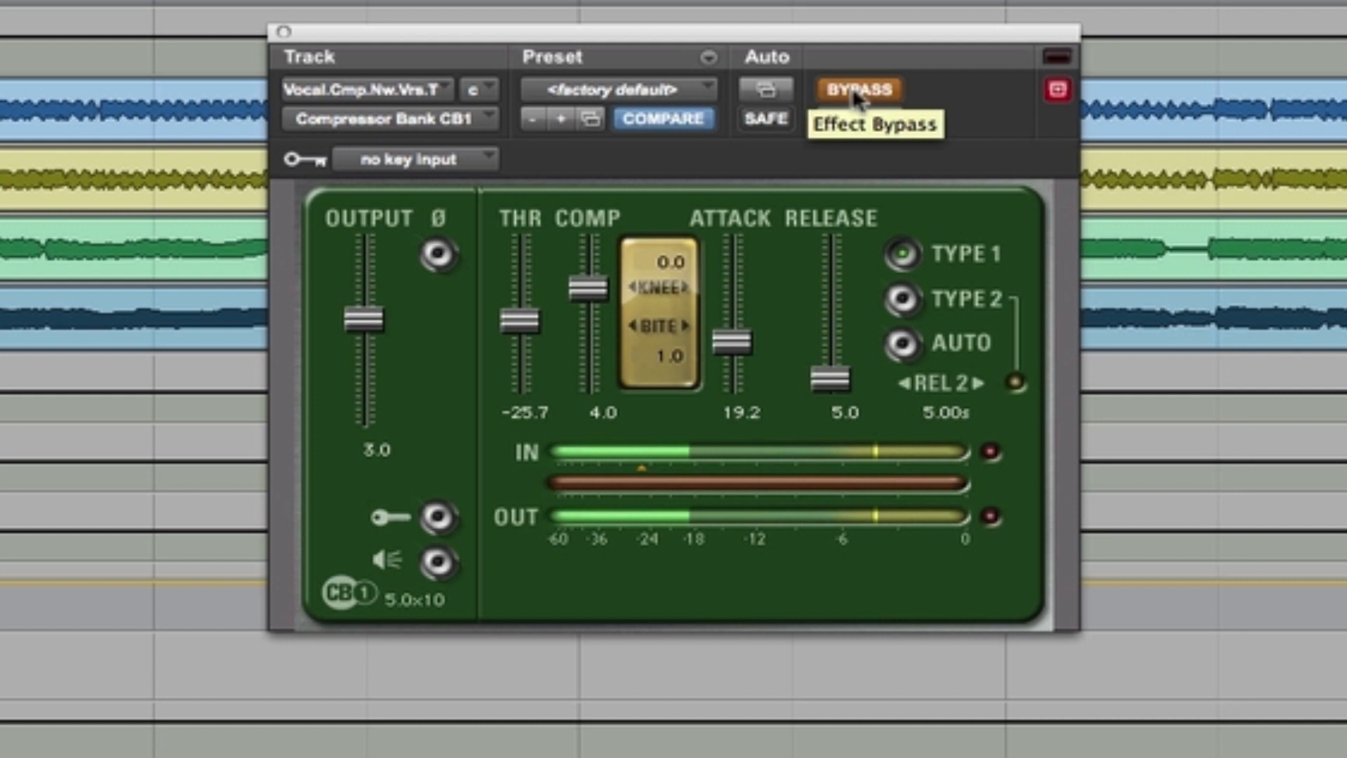
{"action": "left_click", "coordinate": [857, 91]}
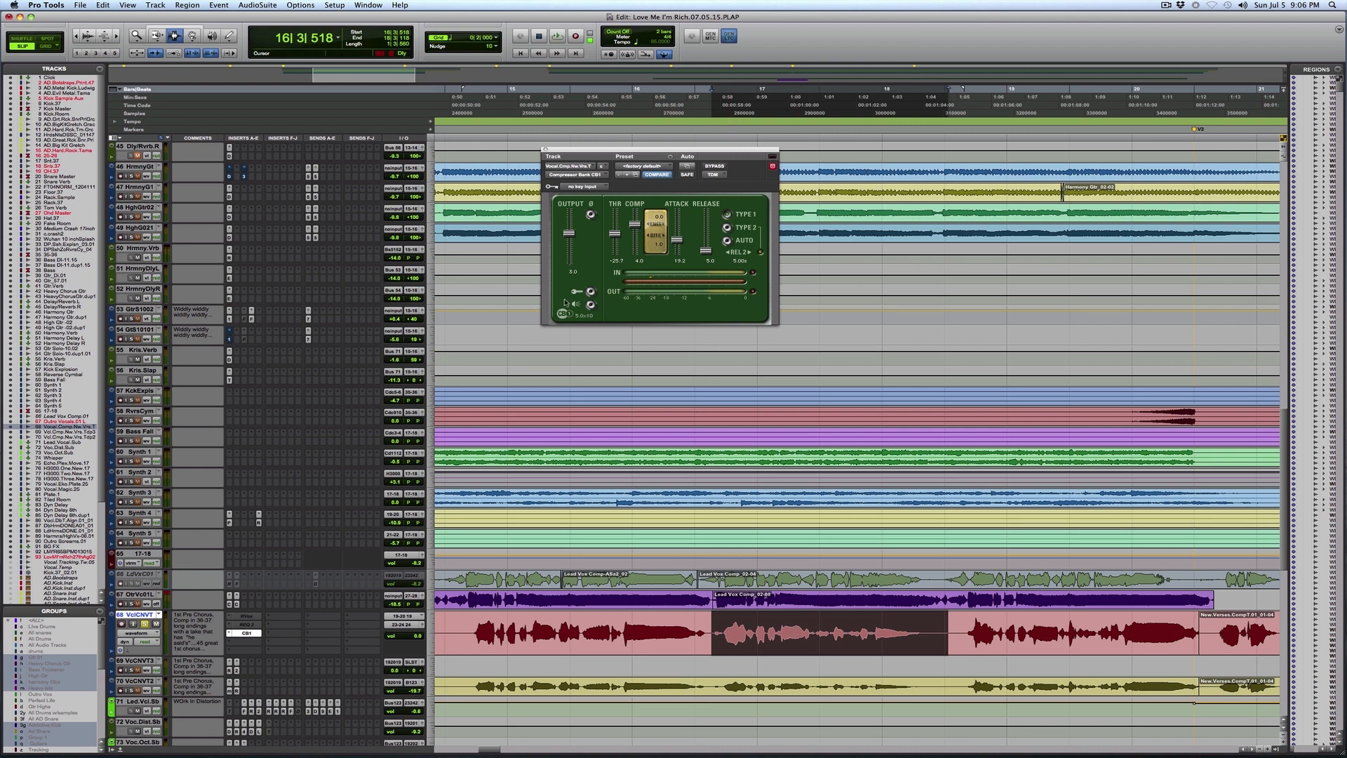
Step: Replace the Compressor Bank CB1 on the lead vocal track with the mono SSLChannel plug-in
{"action": "left_click", "coordinate": [230, 633]}
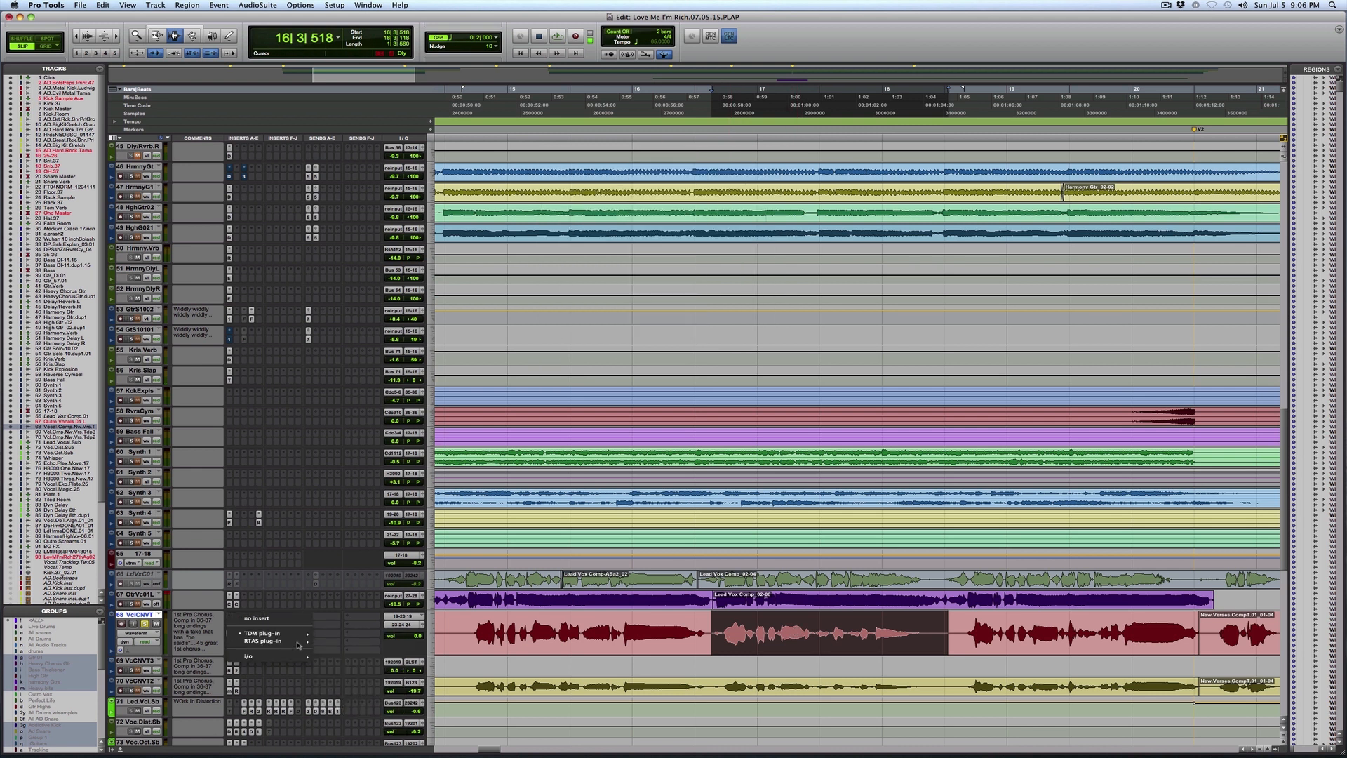
{"action": "mouse_move", "coordinate": [295, 634]}
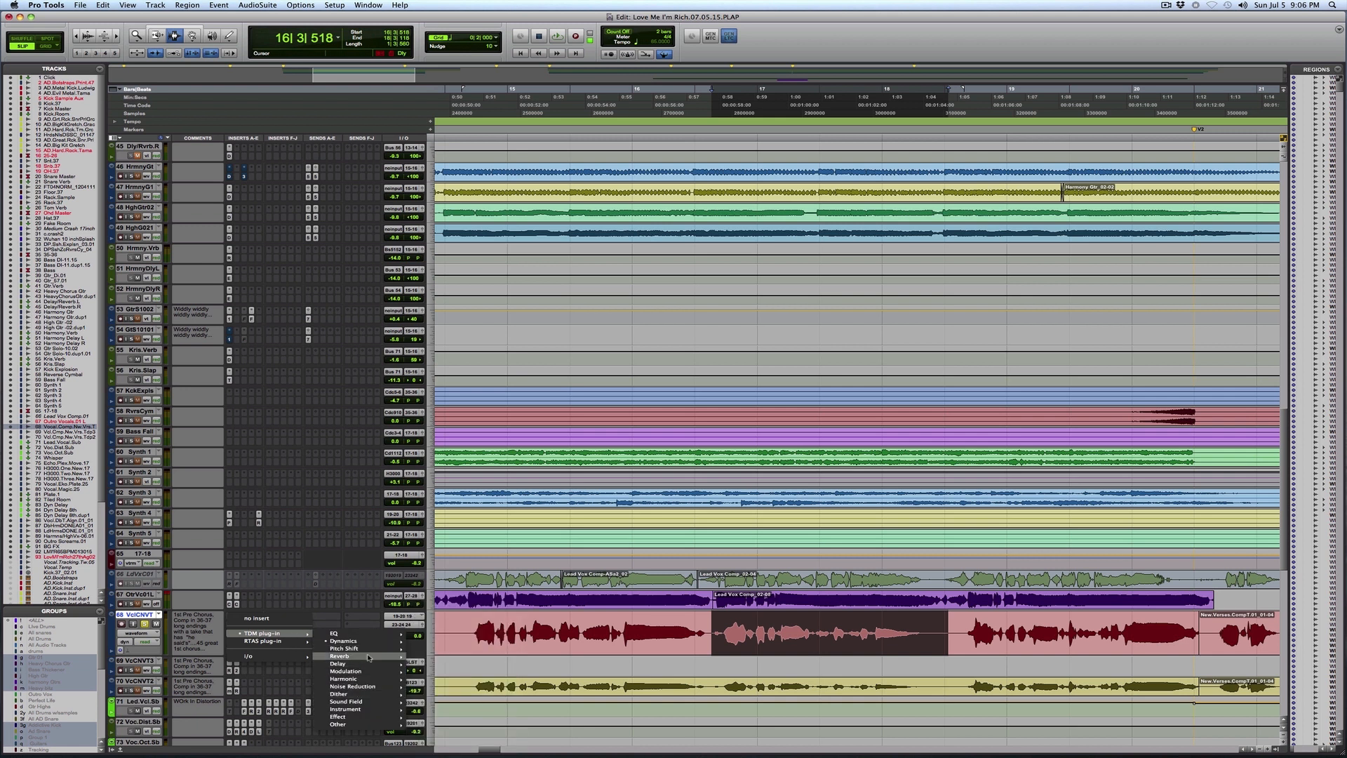
{"action": "mouse_move", "coordinate": [374, 643]}
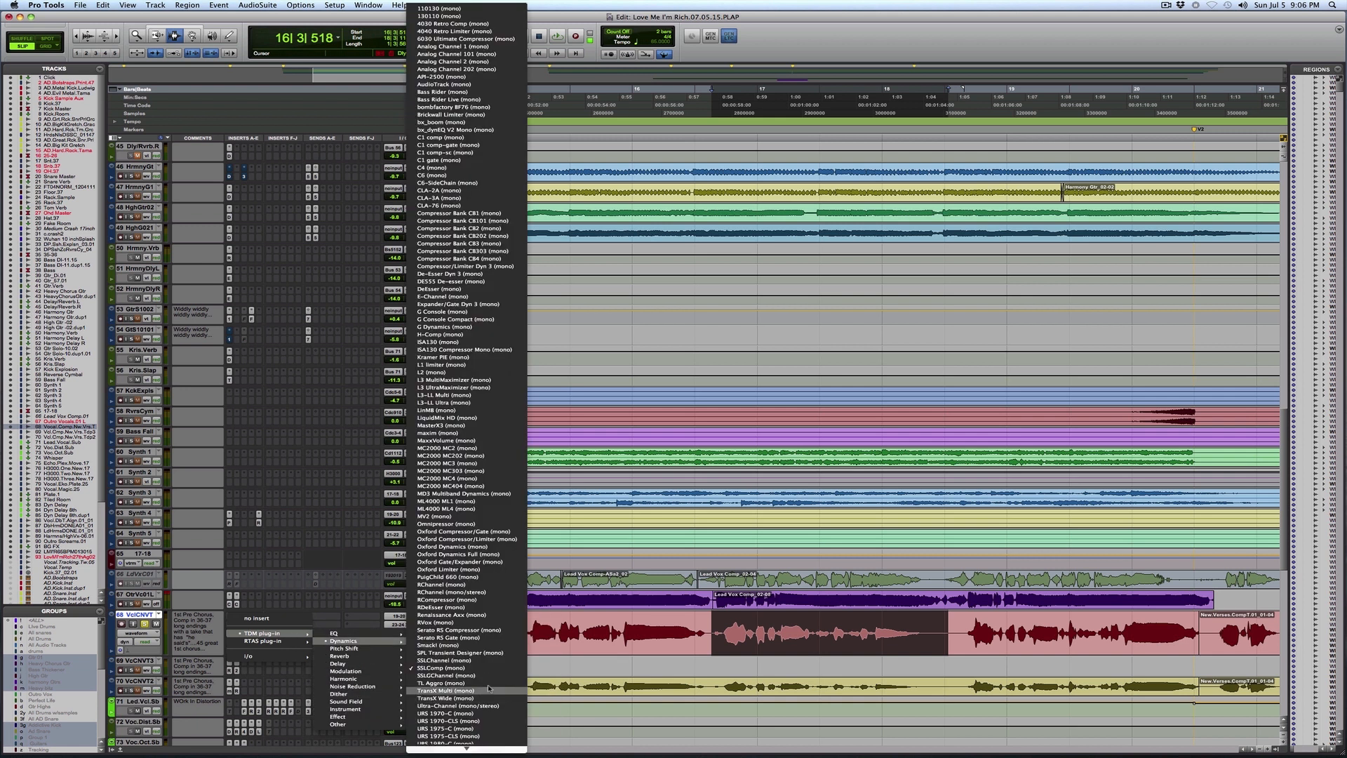
{"action": "left_click", "coordinate": [497, 660]}
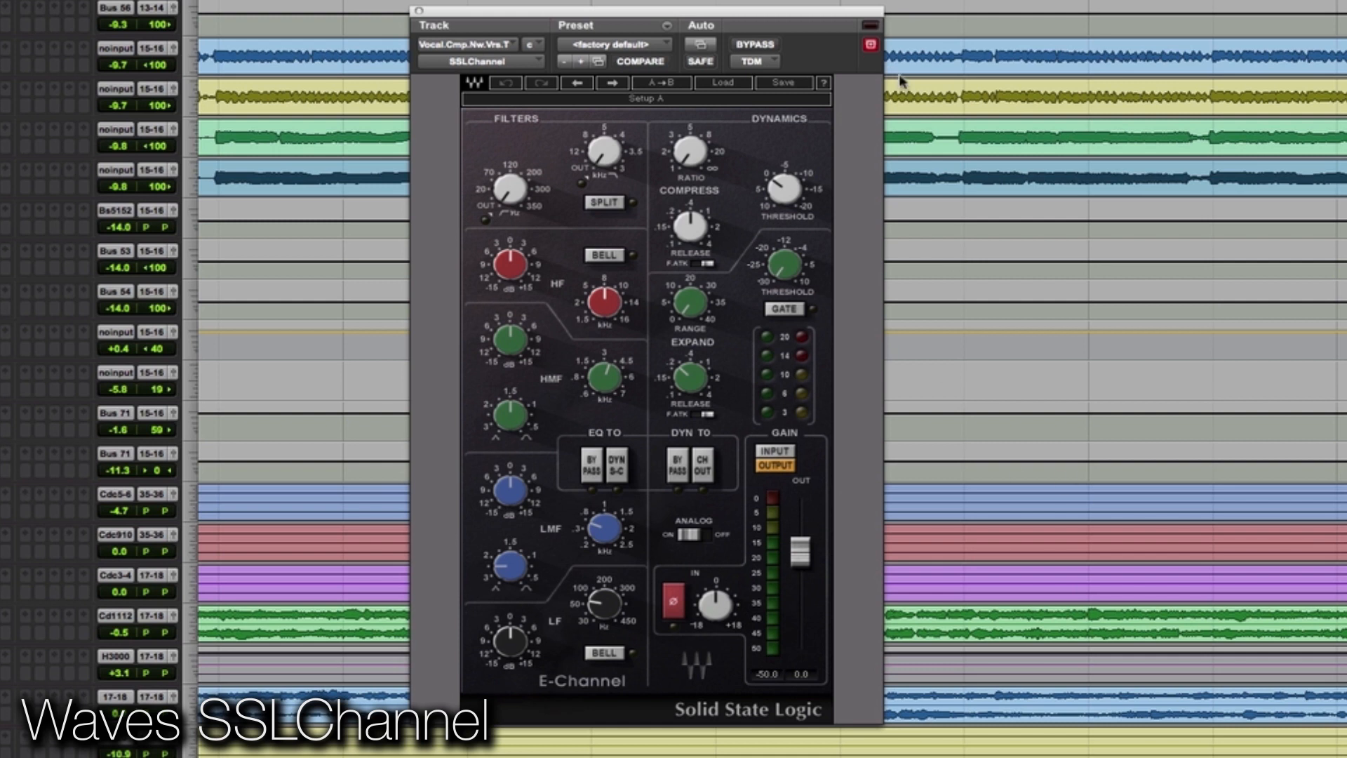
Step: Play the vocal, lower the SSLChannel compressor's Threshold past -5, and set its Ratio to about 3:1
{"action": "key", "text": "space"}
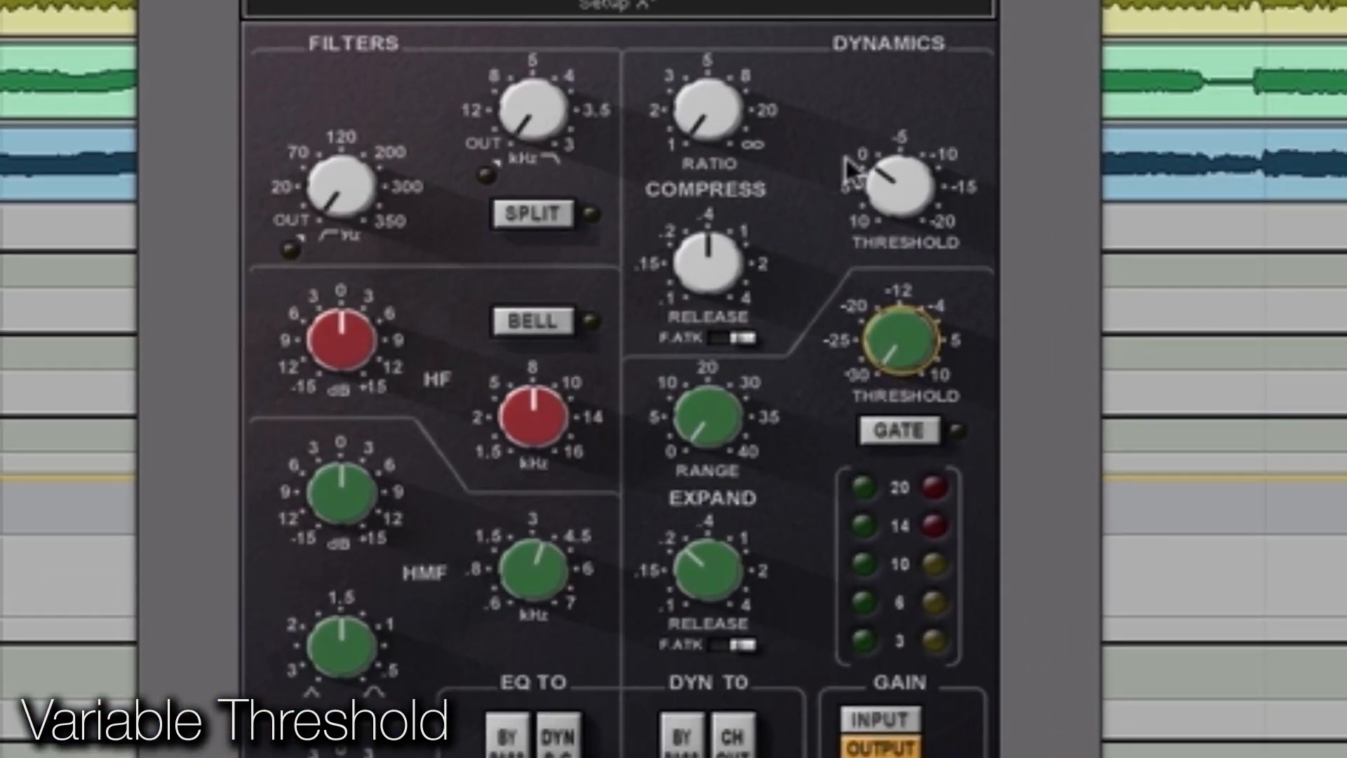
{"action": "left_click", "coordinate": [890, 197]}
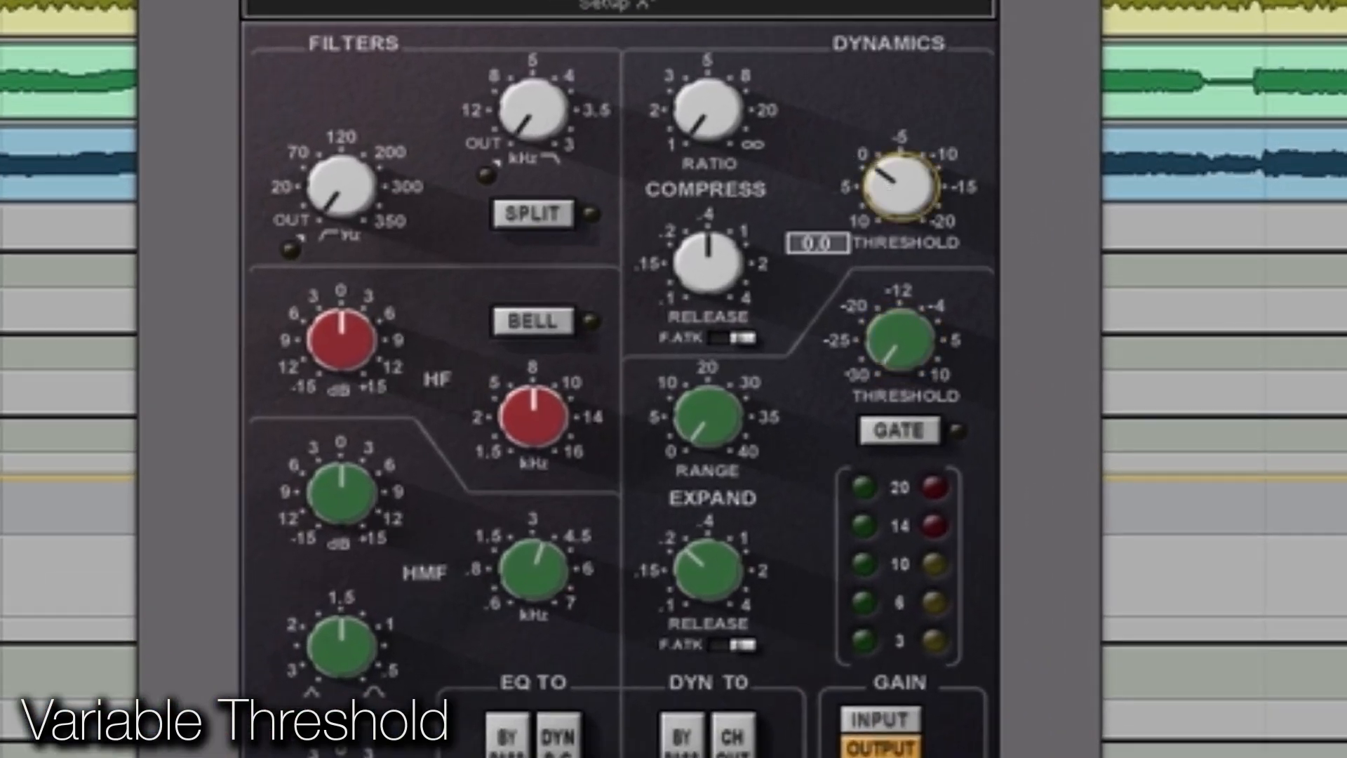
{"action": "left_click_drag", "start_coordinate": [890, 198], "coordinate": [890, 126]}
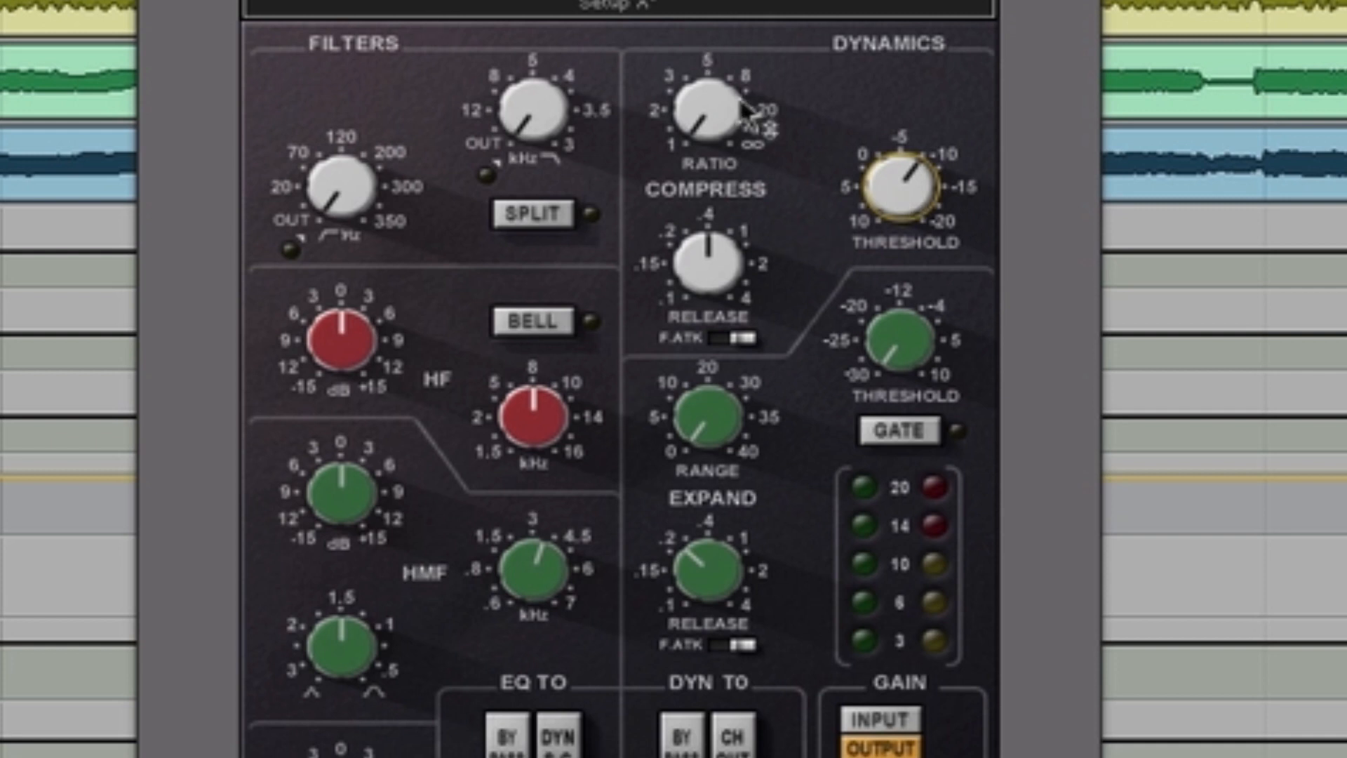
{"action": "left_click_drag", "start_coordinate": [716, 104], "coordinate": [716, 97]}
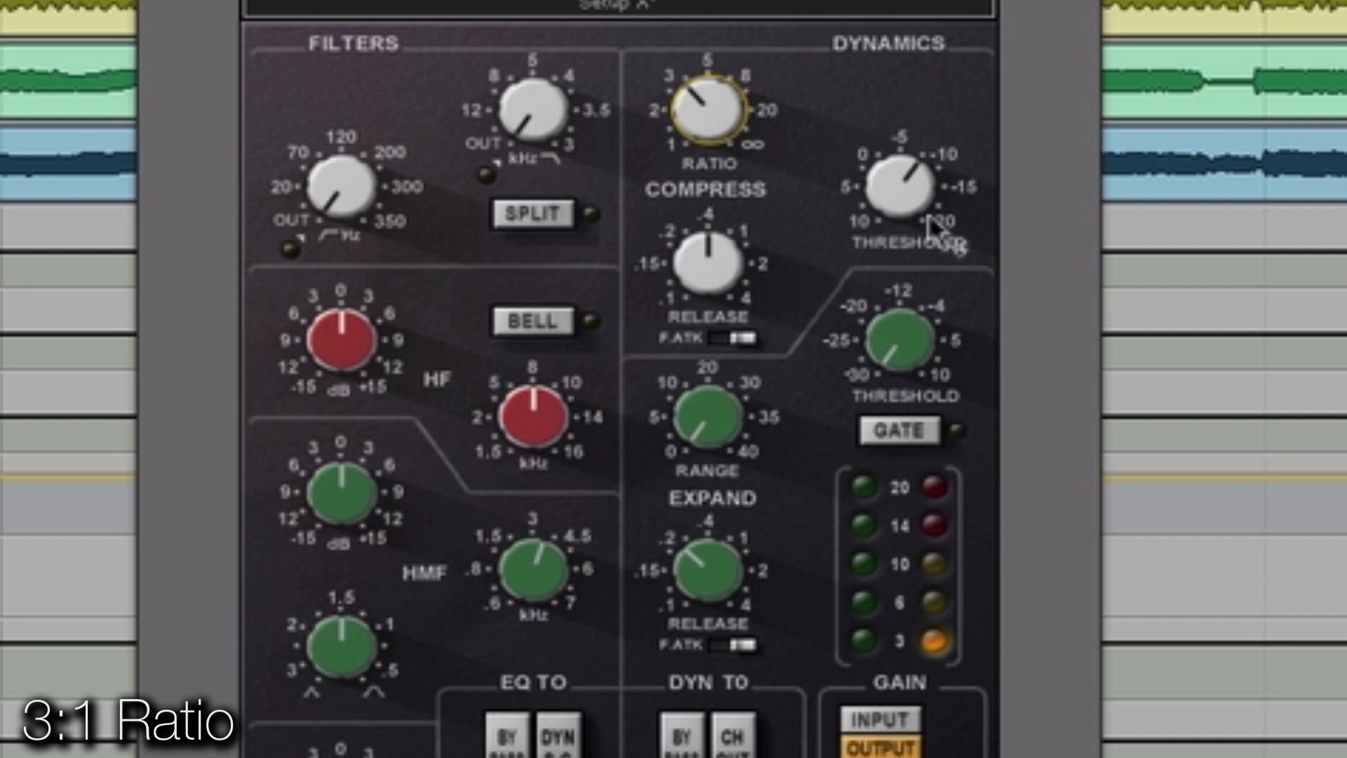
Step: Set the compressor Threshold to about -5, choose the fastest Release of .1, and turn on fast attack
{"action": "left_click", "coordinate": [925, 169]}
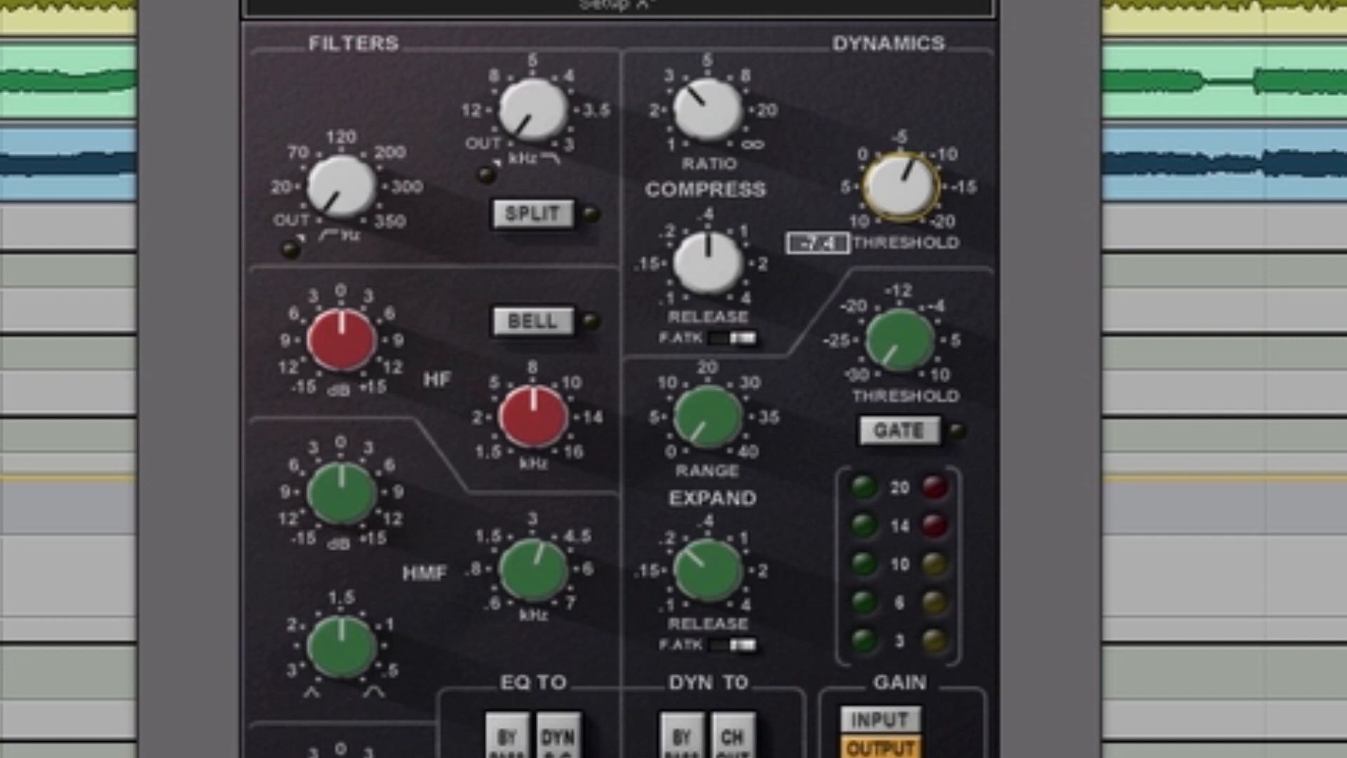
{"action": "left_click_drag", "start_coordinate": [925, 169], "coordinate": [925, 191]}
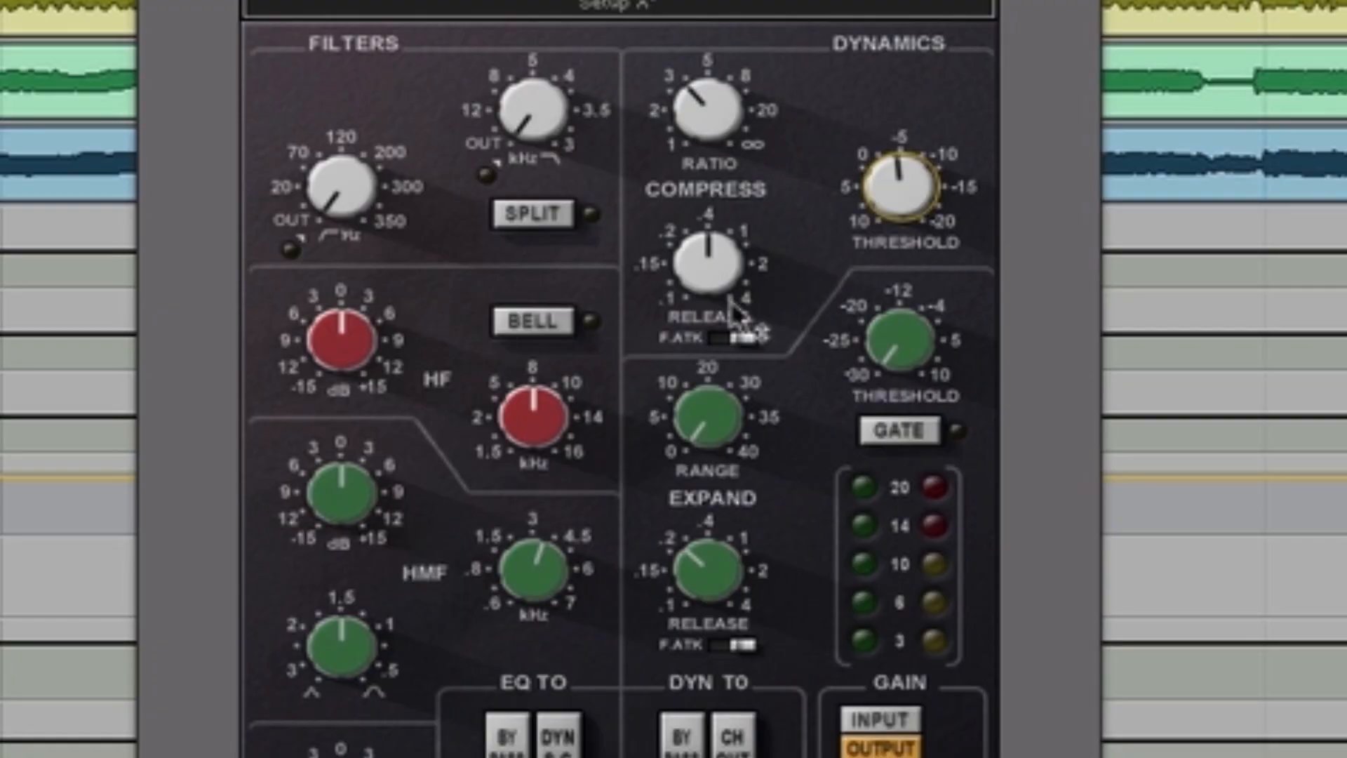
{"action": "left_click", "coordinate": [730, 280]}
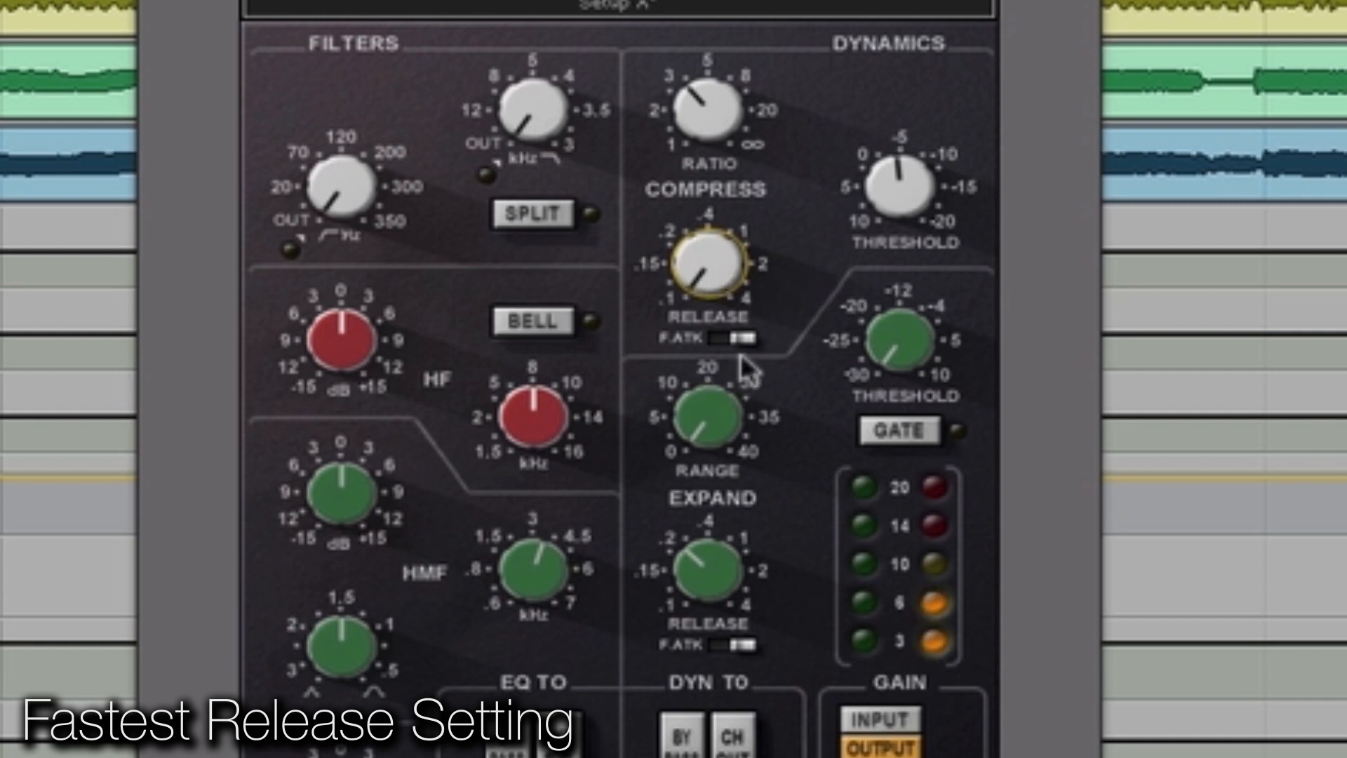
{"action": "left_click", "coordinate": [718, 340]}
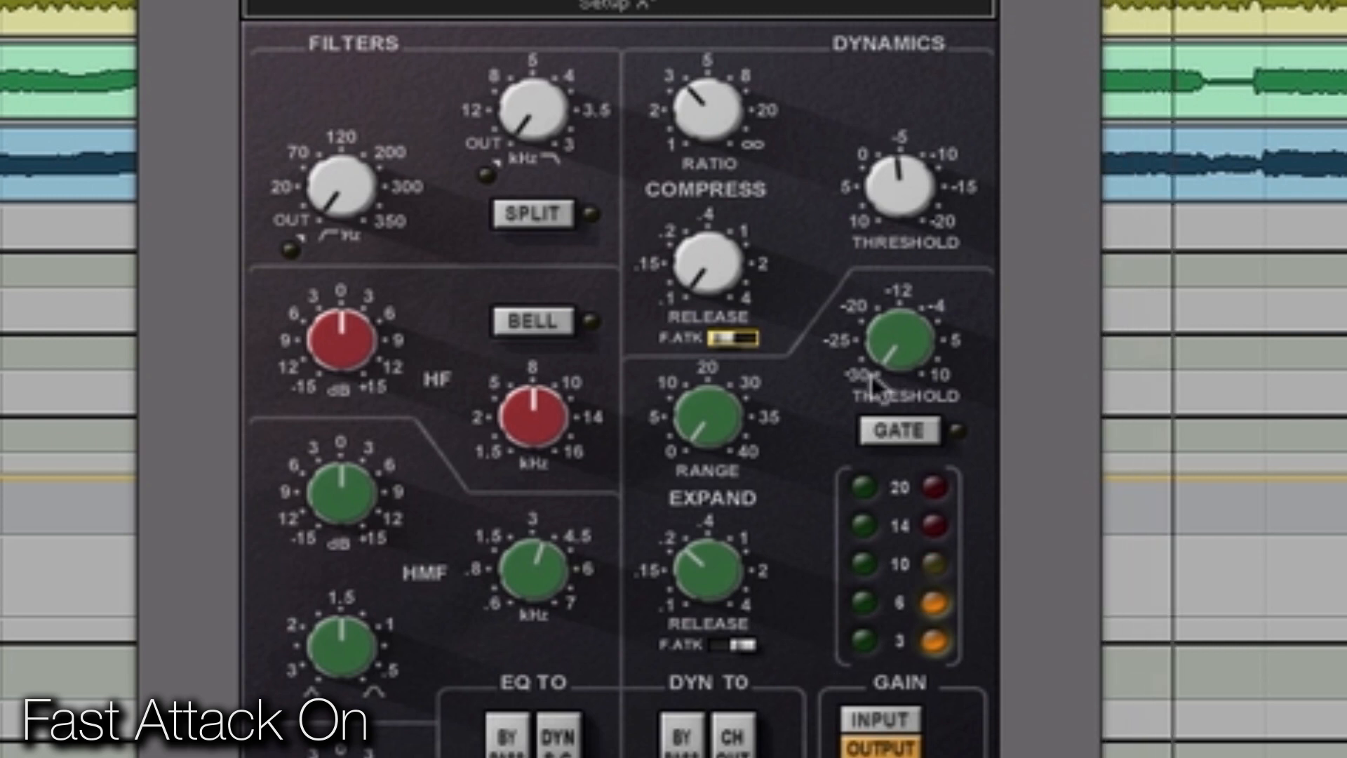
Step: Raise the compressor Threshold slightly and increase the SSLChannel Output to 5.0
{"action": "left_click", "coordinate": [886, 188]}
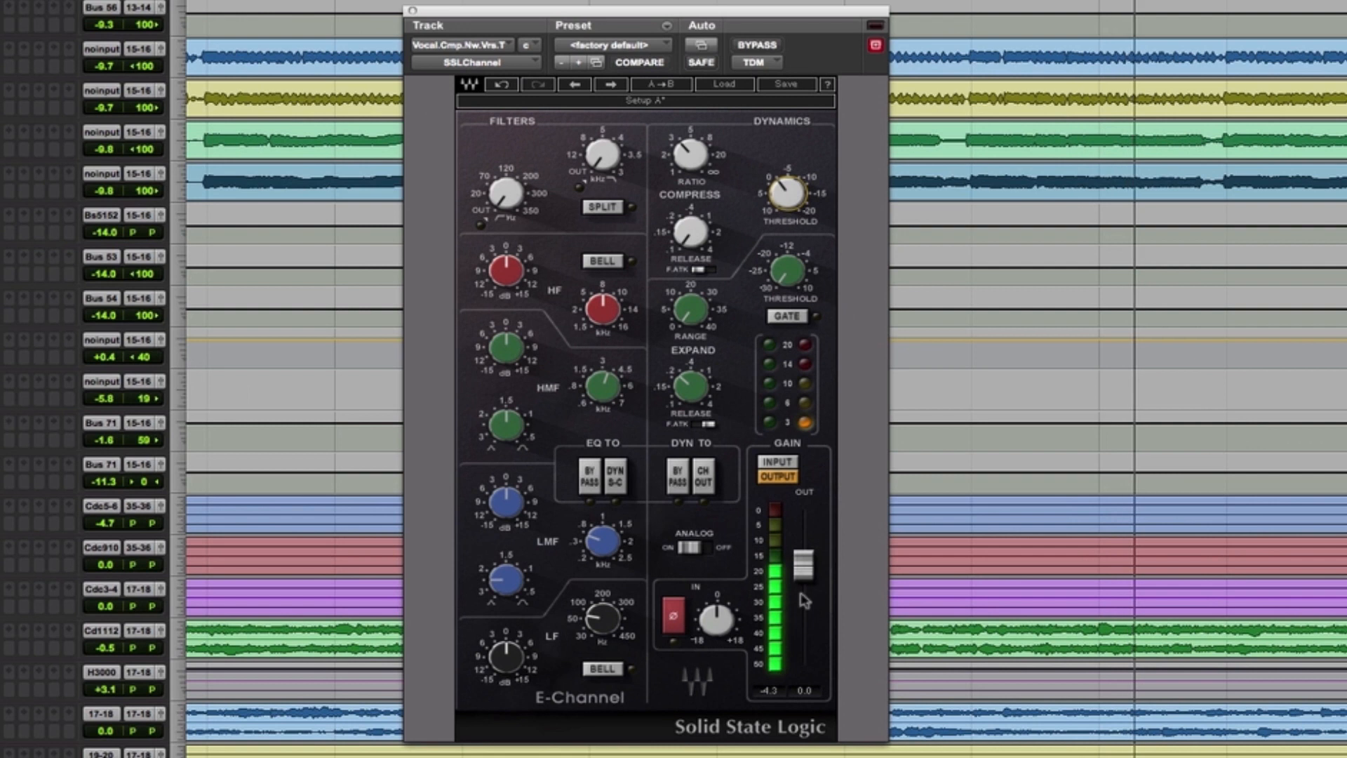
{"action": "left_click_drag", "start_coordinate": [805, 571], "coordinate": [805, 566]}
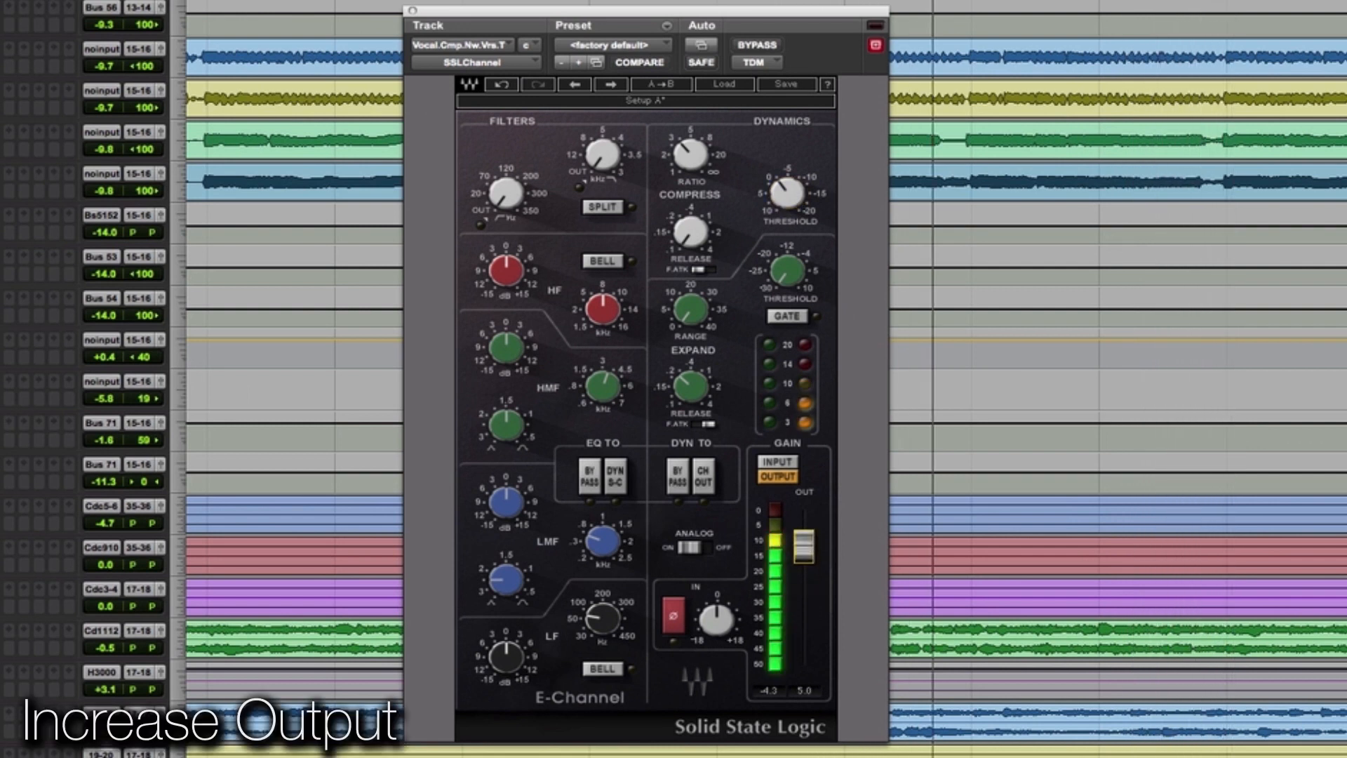
Step: Compare the vocal with the SSLChannel bypassed and active, and try an HF gain boost before returning it to 0
{"action": "left_click", "coordinate": [758, 44]}
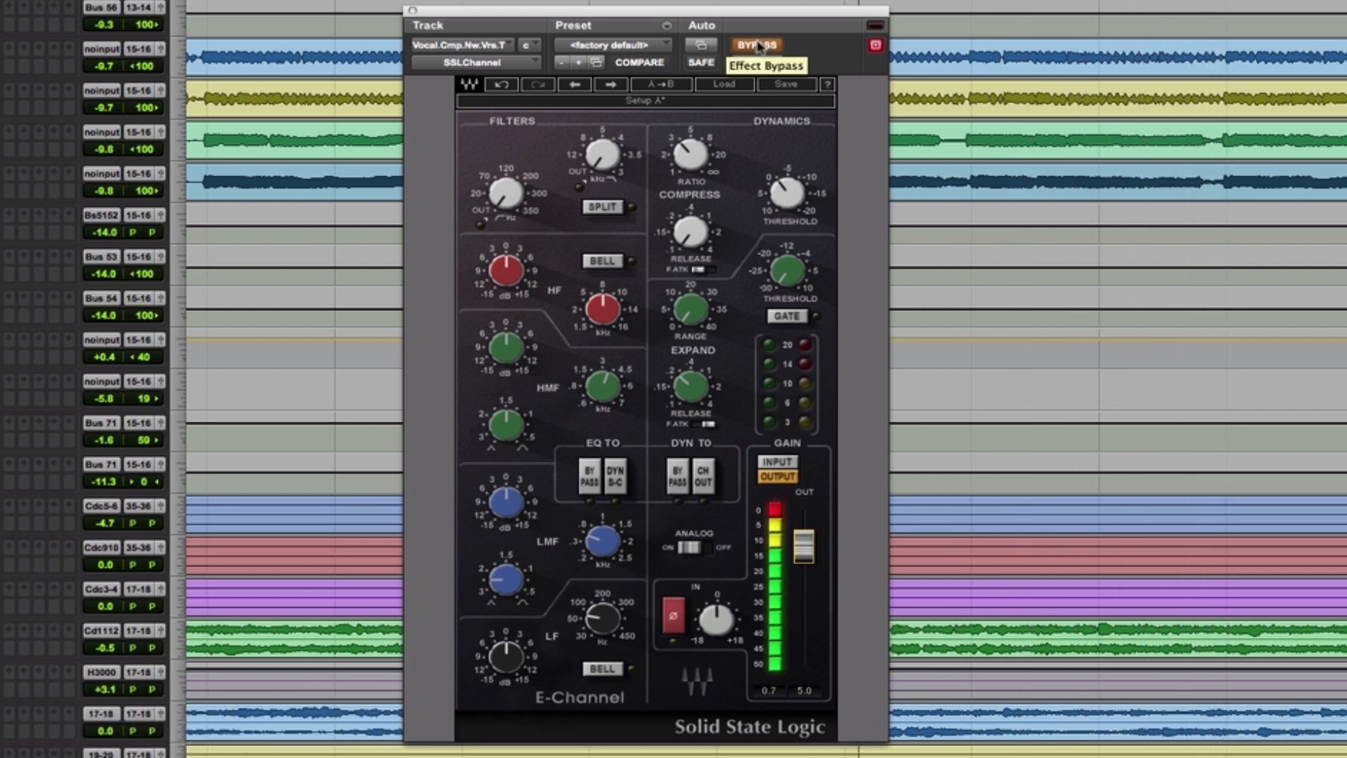
{"action": "left_click", "coordinate": [758, 45]}
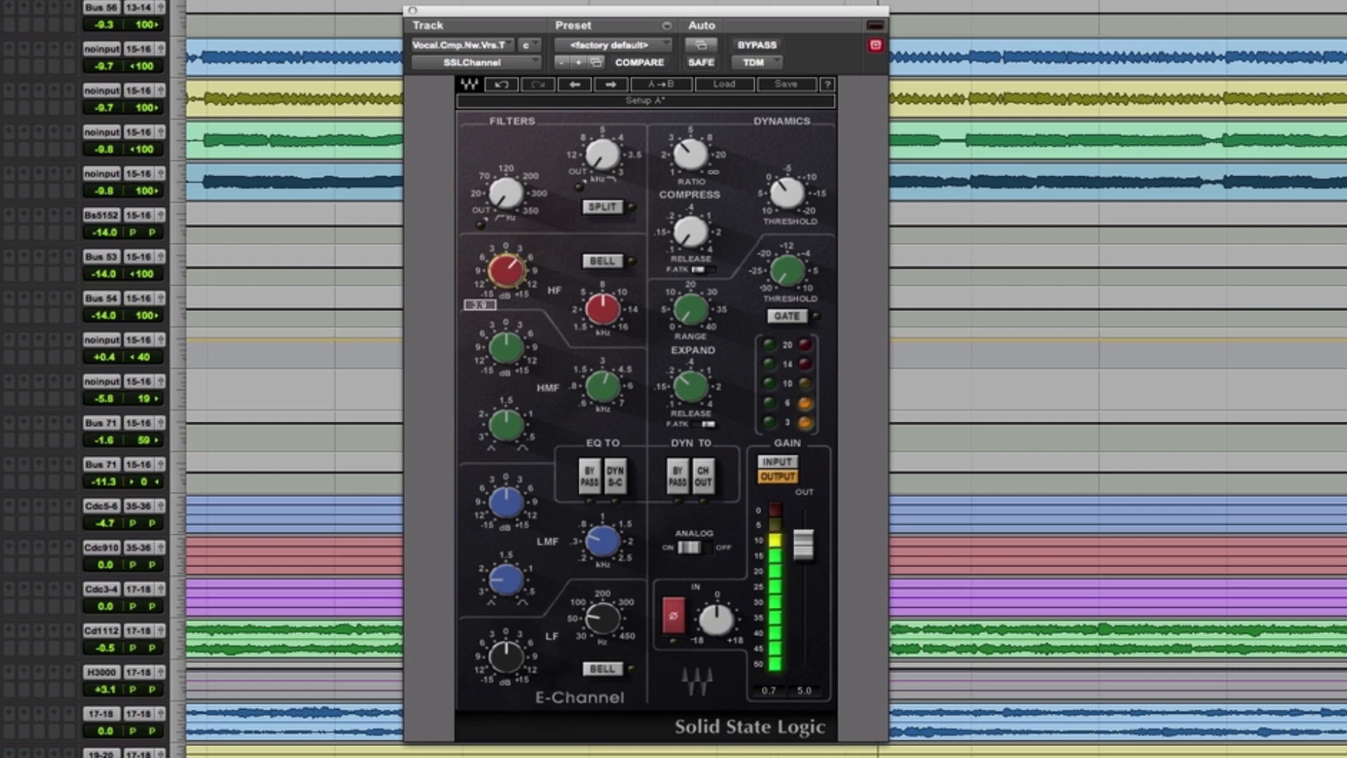
{"action": "left_click_drag", "start_coordinate": [495, 262], "coordinate": [511, 281]}
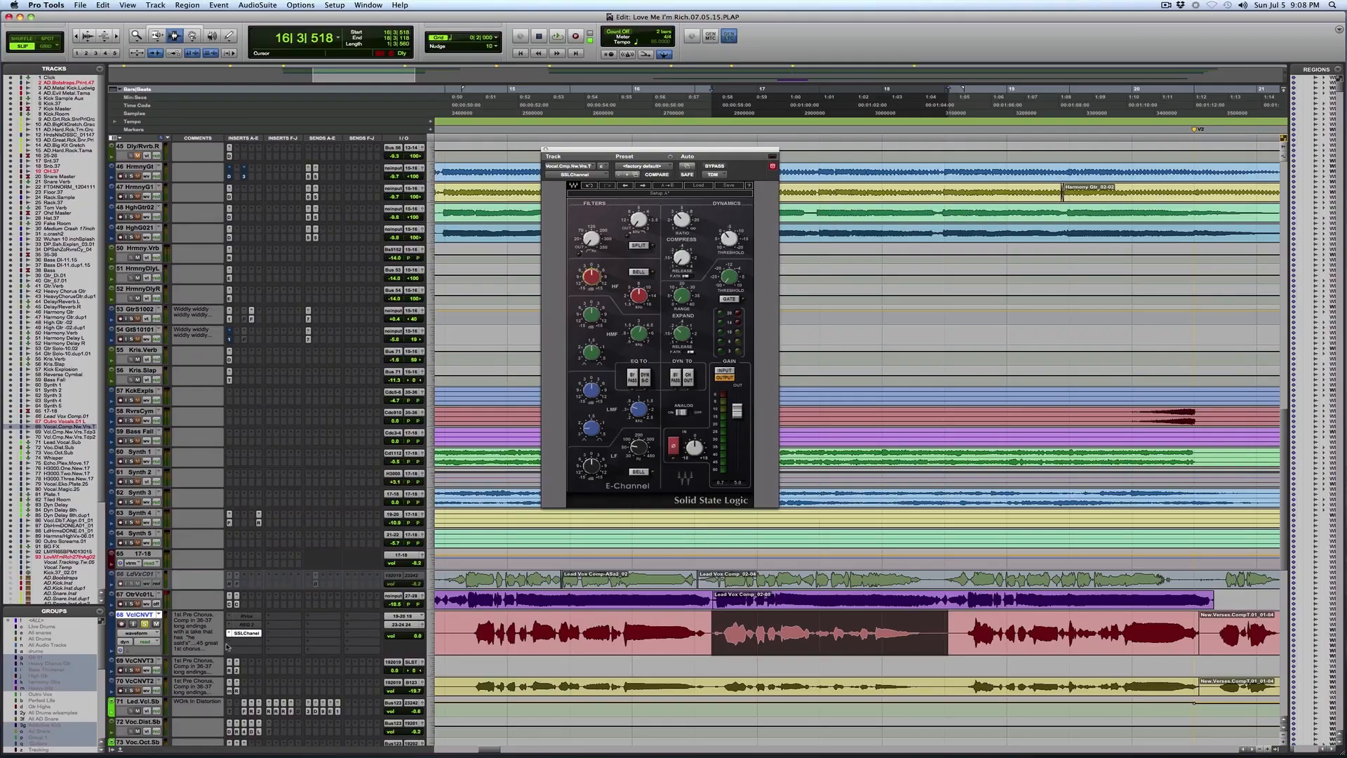
Step: Insert the bombfactory BF76 after the SSLChannel on the lead vocal track
{"action": "mouse_move", "coordinate": [274, 657]}
{"action": "mouse_move", "coordinate": [398, 665]}
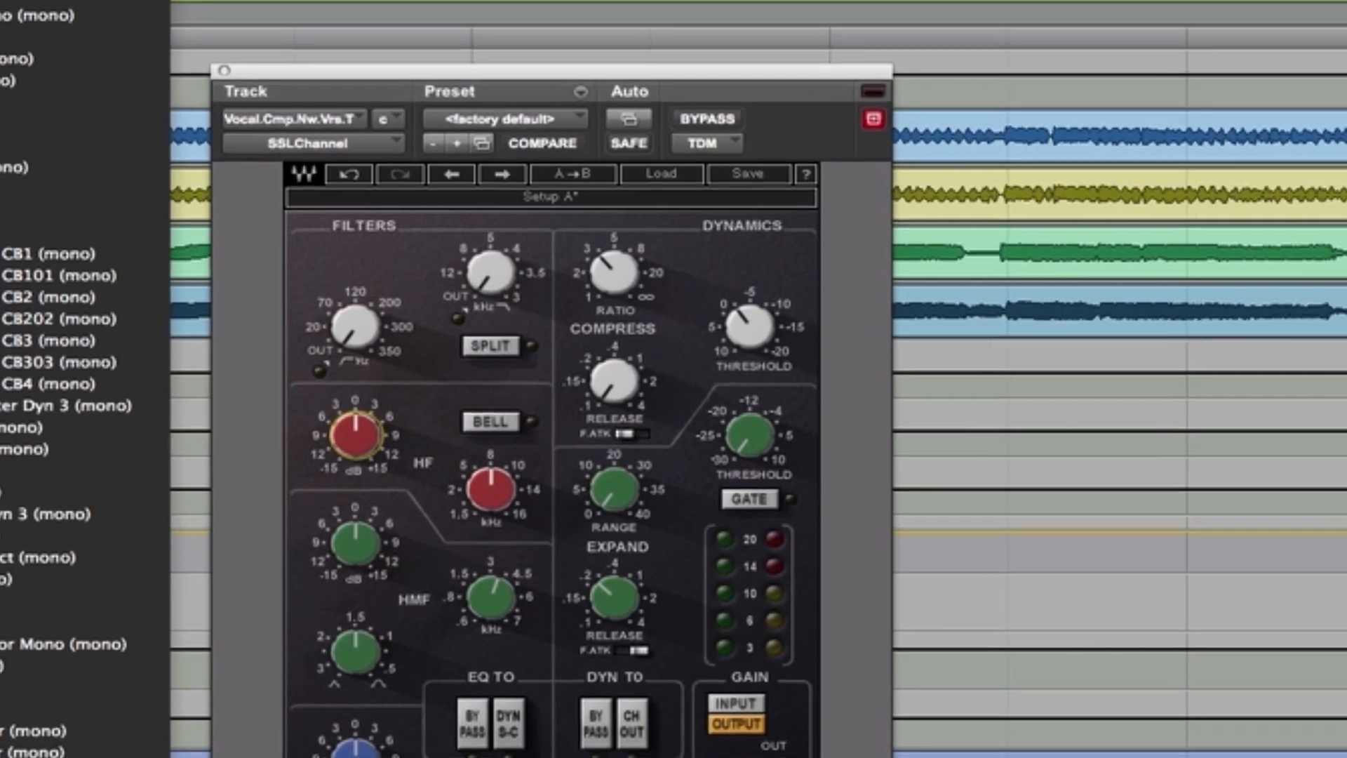
{"action": "left_click", "coordinate": [202, 11]}
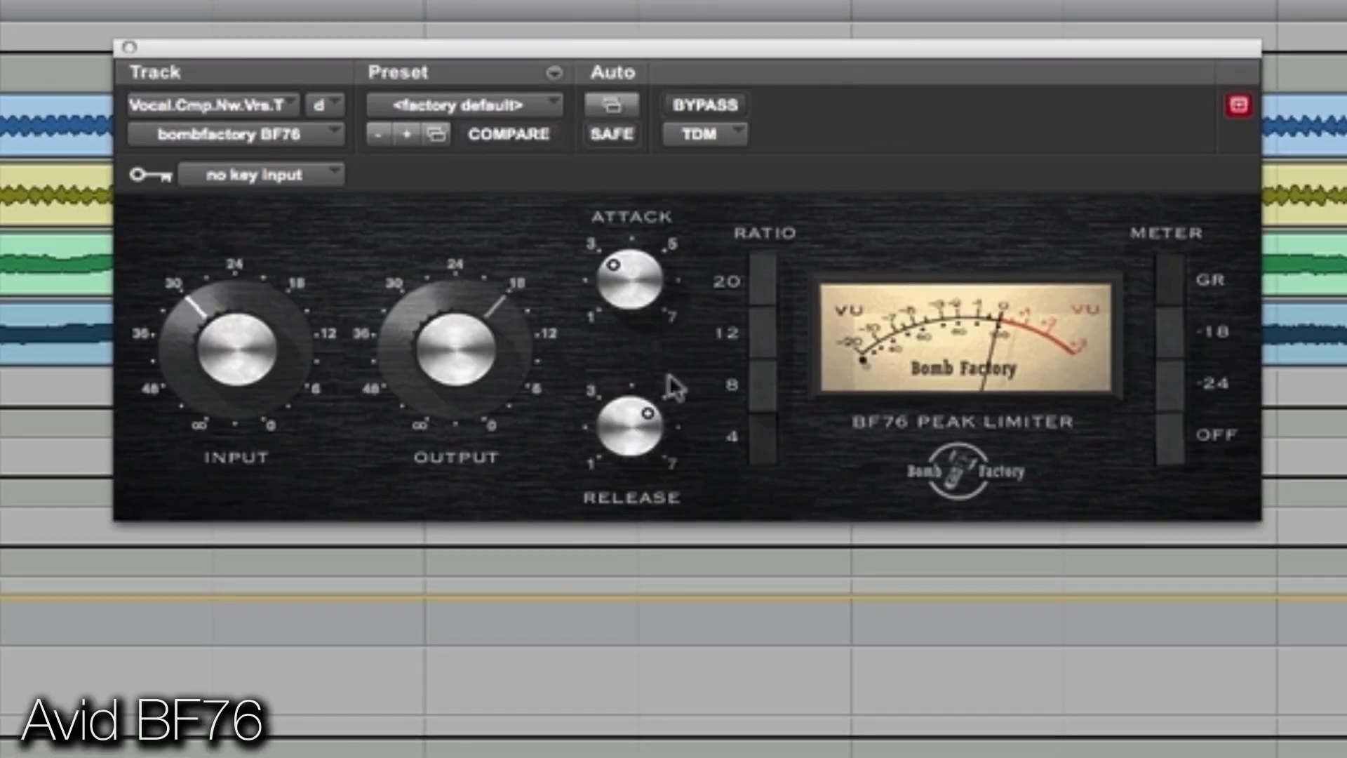
Step: Engage all of the BF76's Ratio buttons and adjust its Attack while the vocal plays
{"action": "left_click", "coordinate": [764, 261]}
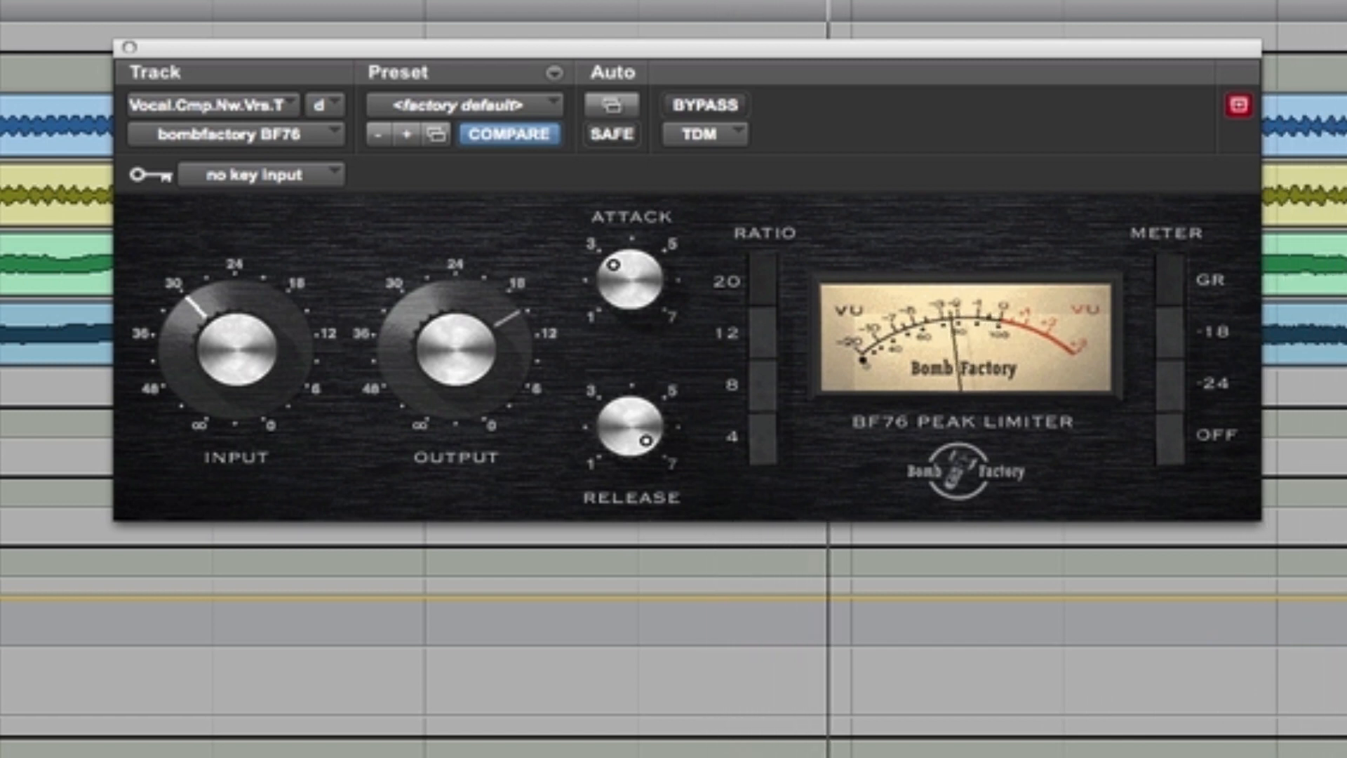
{"action": "left_click_drag", "start_coordinate": [621, 277], "coordinate": [650, 241]}
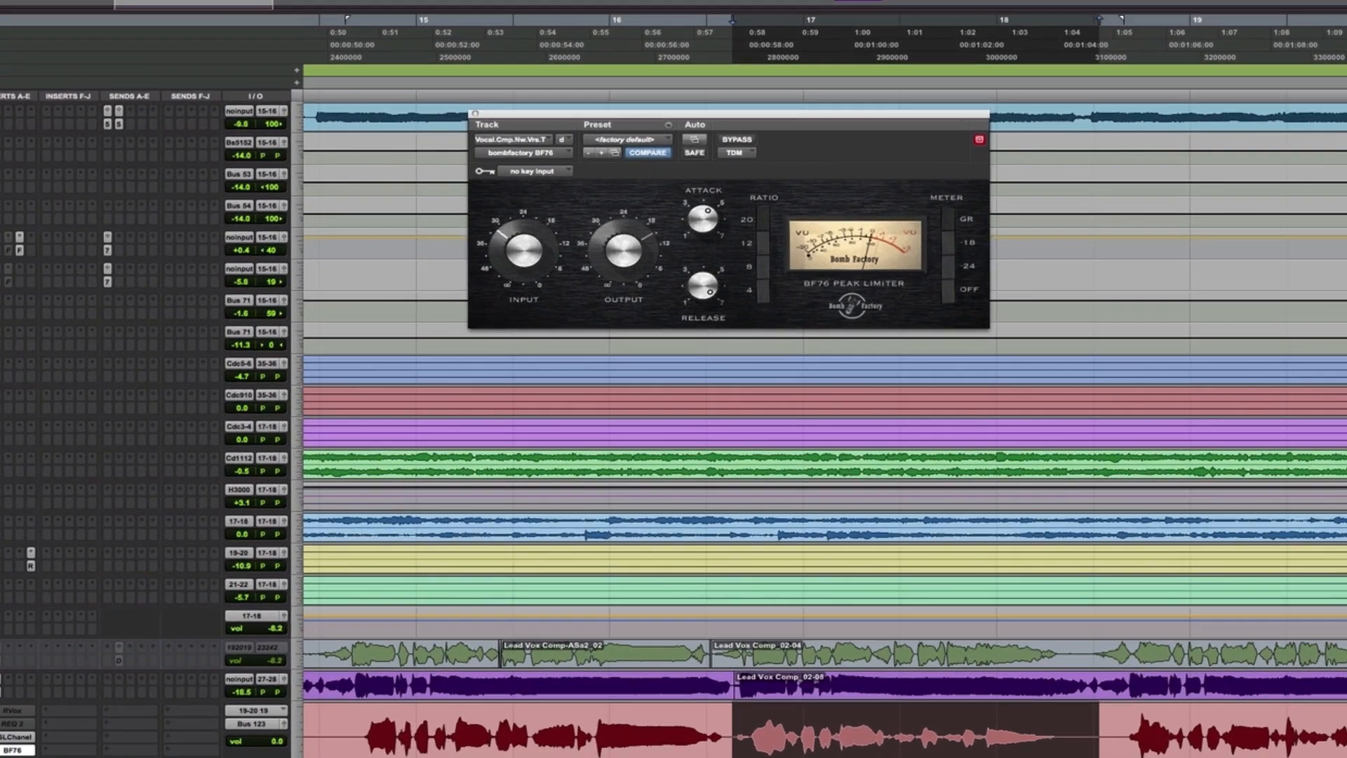
Step: Open the RVox on the Lead Vocal Sub track and check its attenuation while the selected phrase plays
{"action": "left_click", "coordinate": [250, 639]}
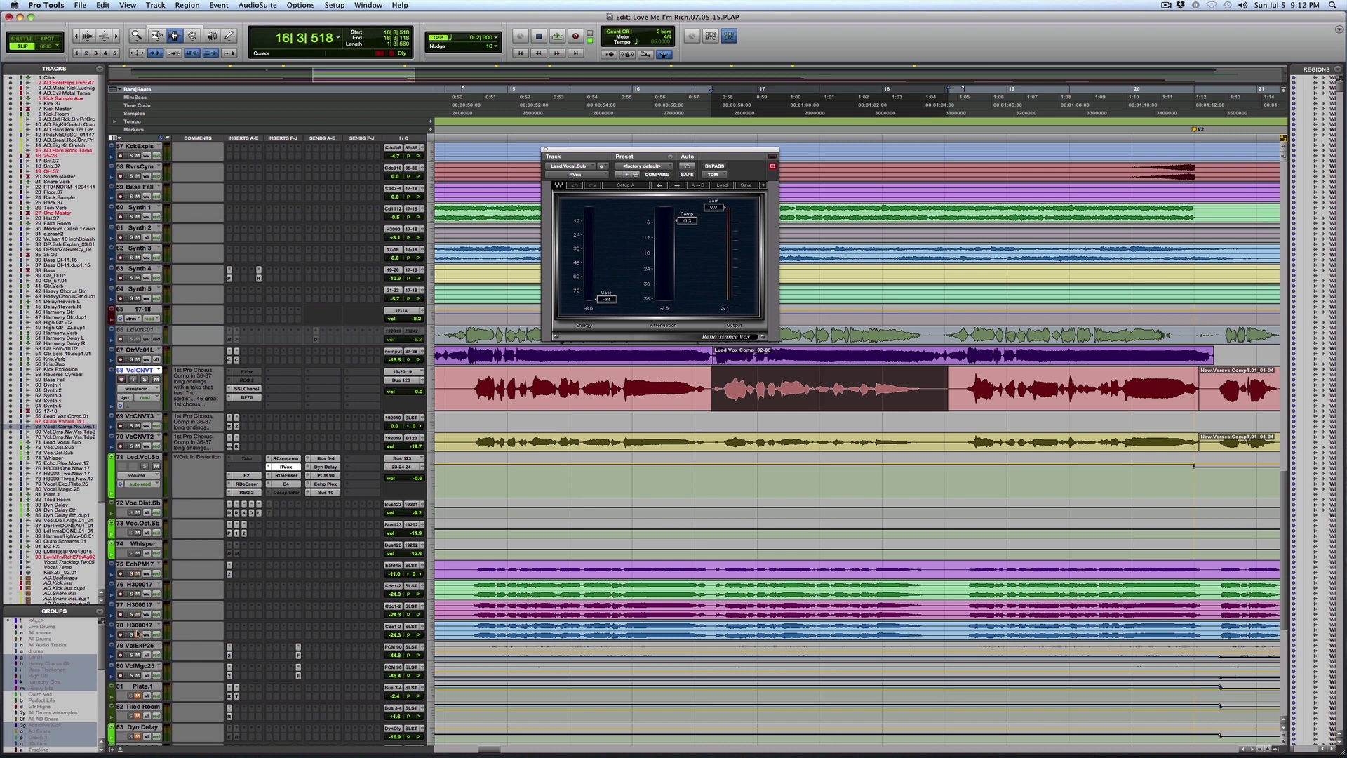
{"action": "key", "text": "space"}
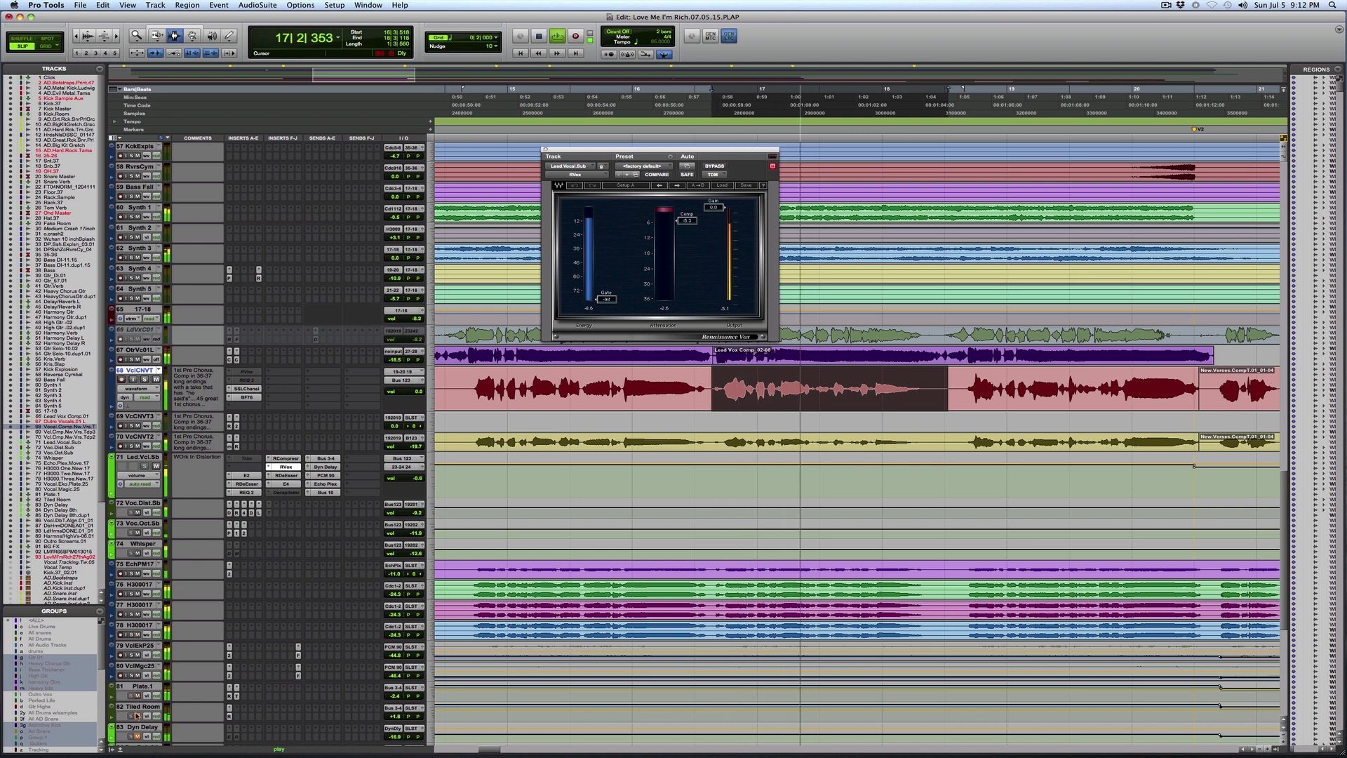
{"action": "scroll", "coordinate": [135, 716], "scroll_direction": "down", "scroll_amount": 2}
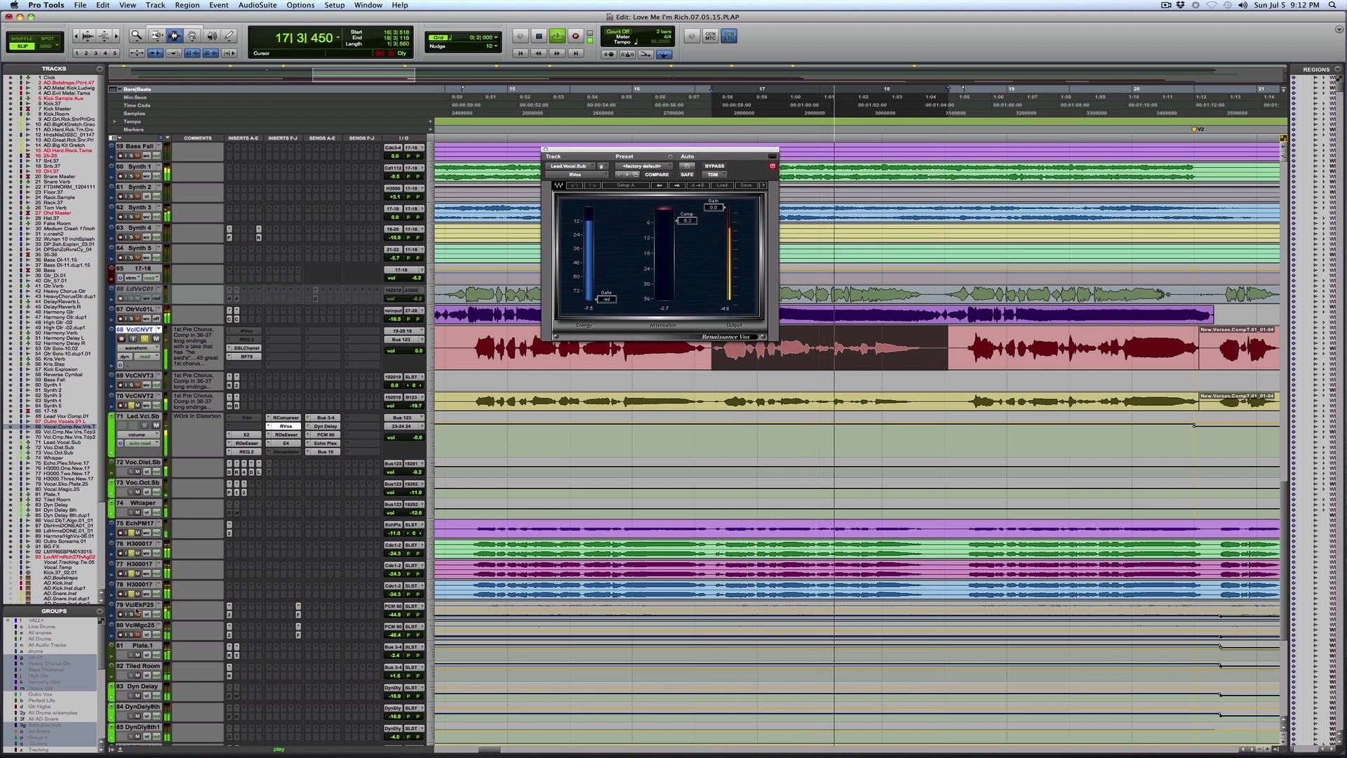
{"action": "scroll", "coordinate": [131, 599], "scroll_direction": "down", "scroll_amount": 2}
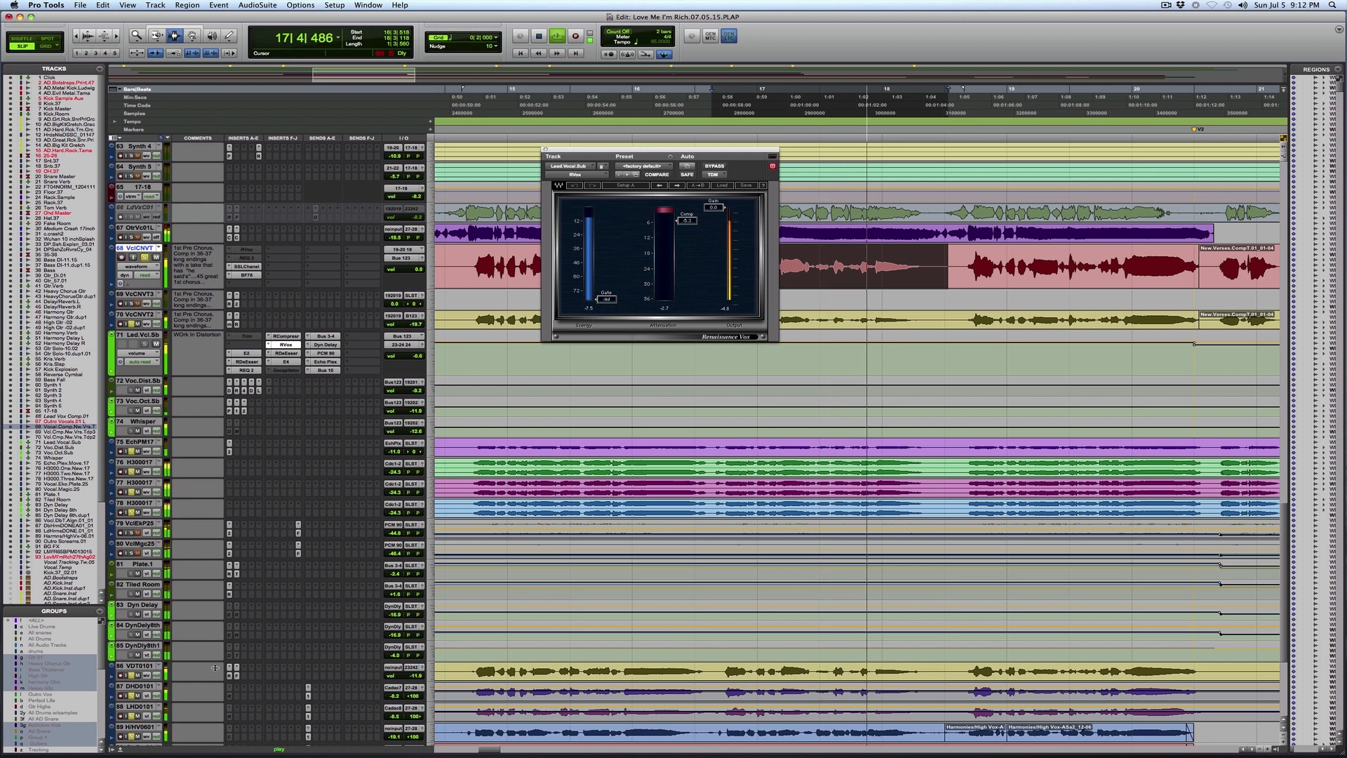
{"action": "scroll", "coordinate": [215, 667], "scroll_direction": "down", "scroll_amount": 3}
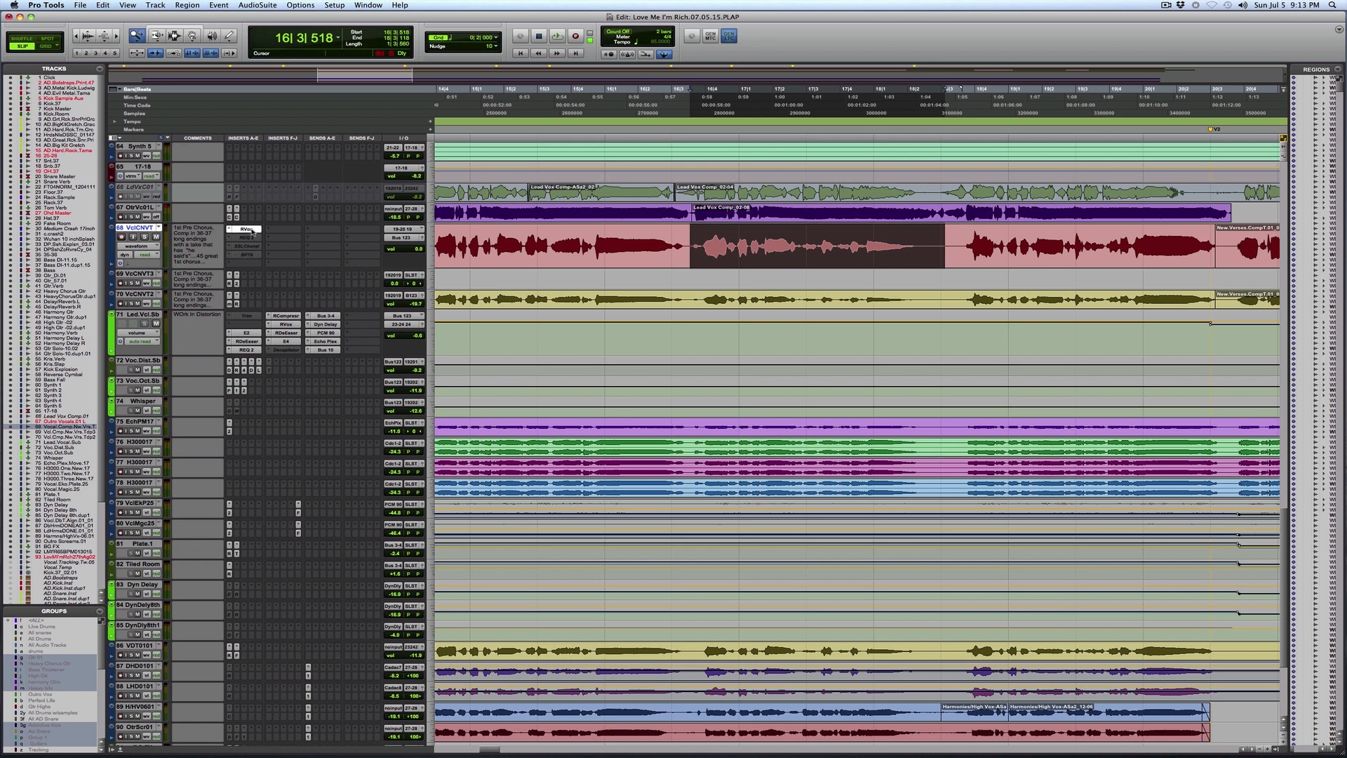
Step: Open the RVox on the lead vocal track itself and examine its compression while the phrase plays
{"action": "left_click", "coordinate": [249, 230]}
{"action": "key", "text": "space"}
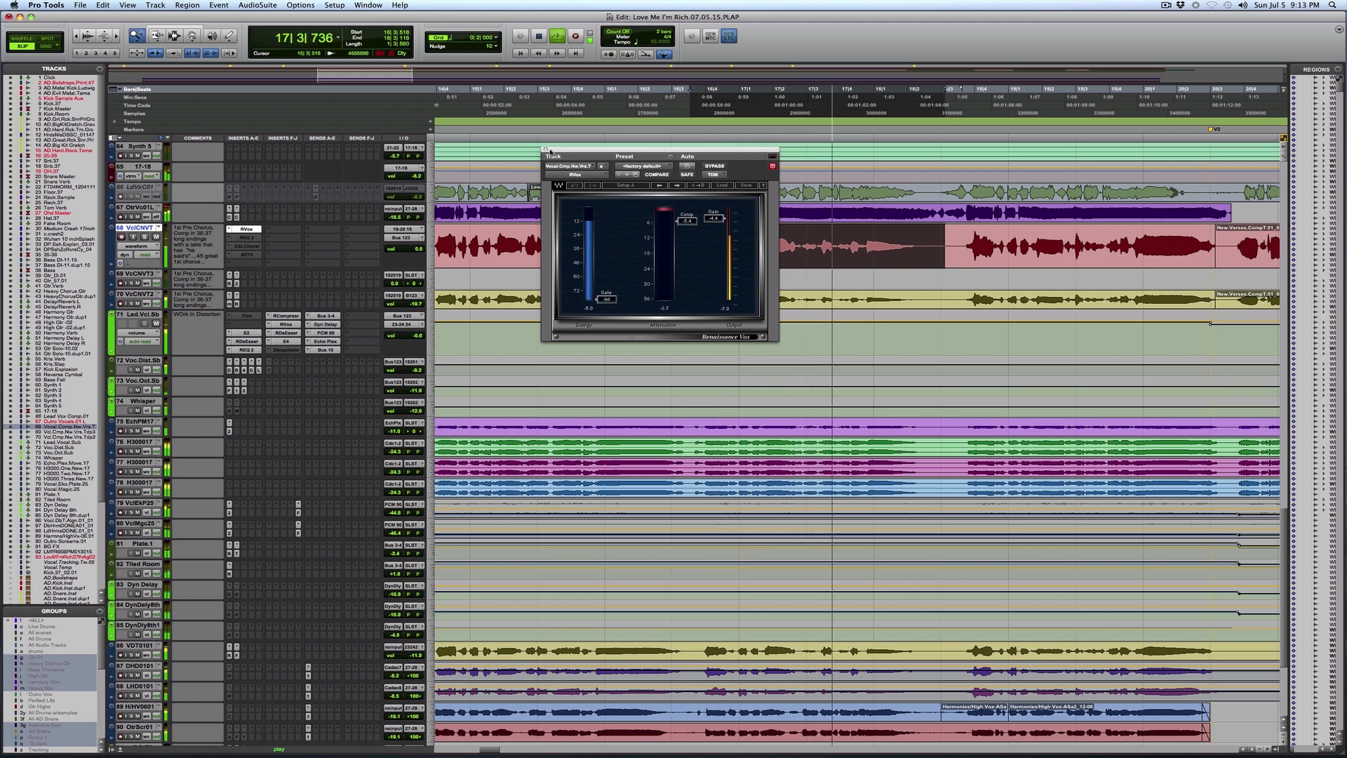
{"action": "left_click", "coordinate": [545, 149]}
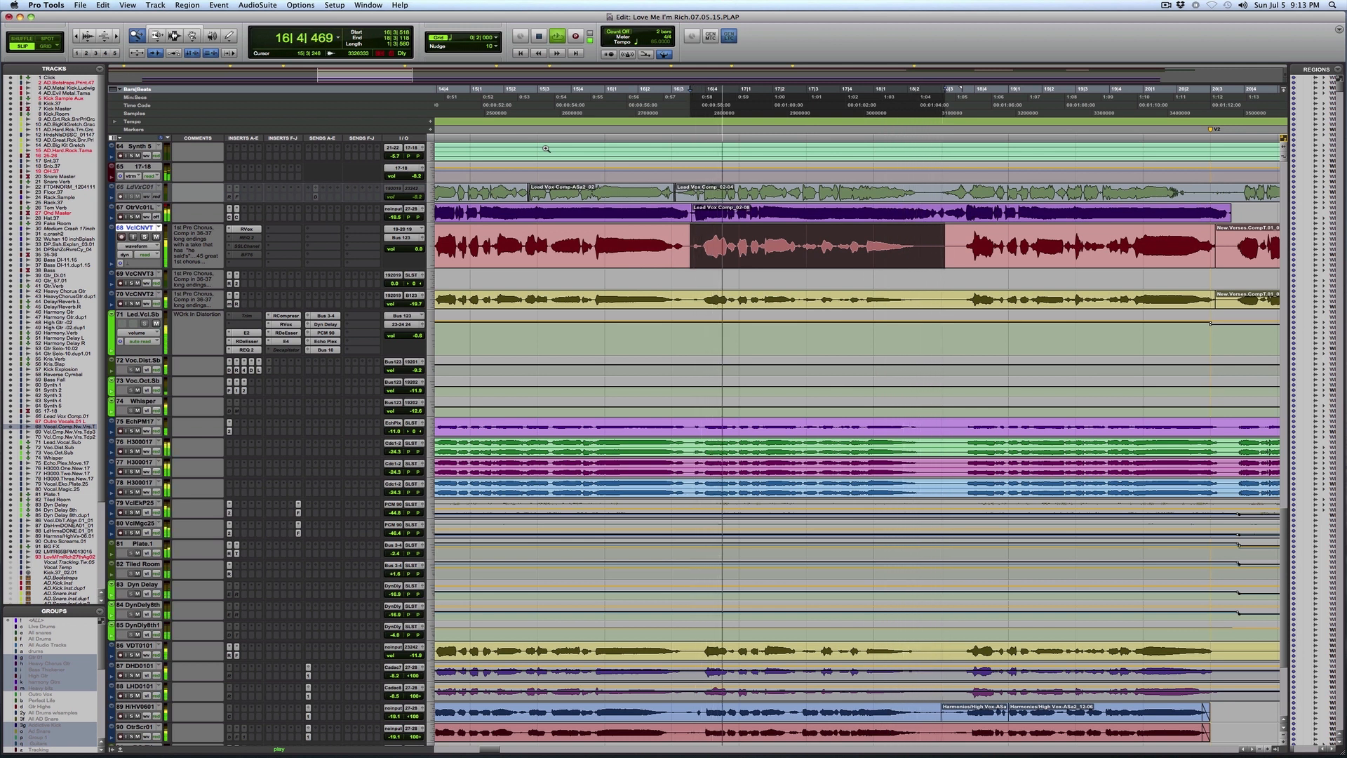
{"action": "left_click", "coordinate": [246, 229]}
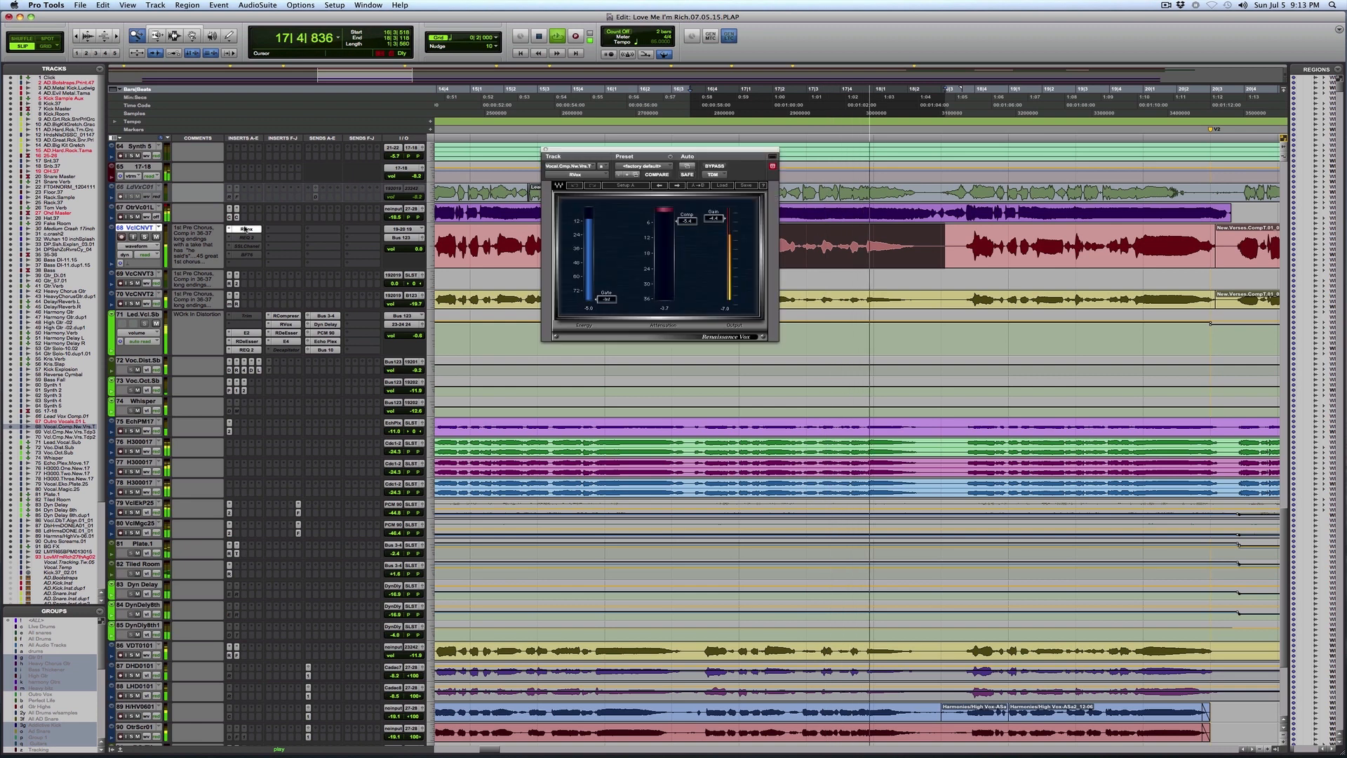
{"action": "key", "text": "space"}
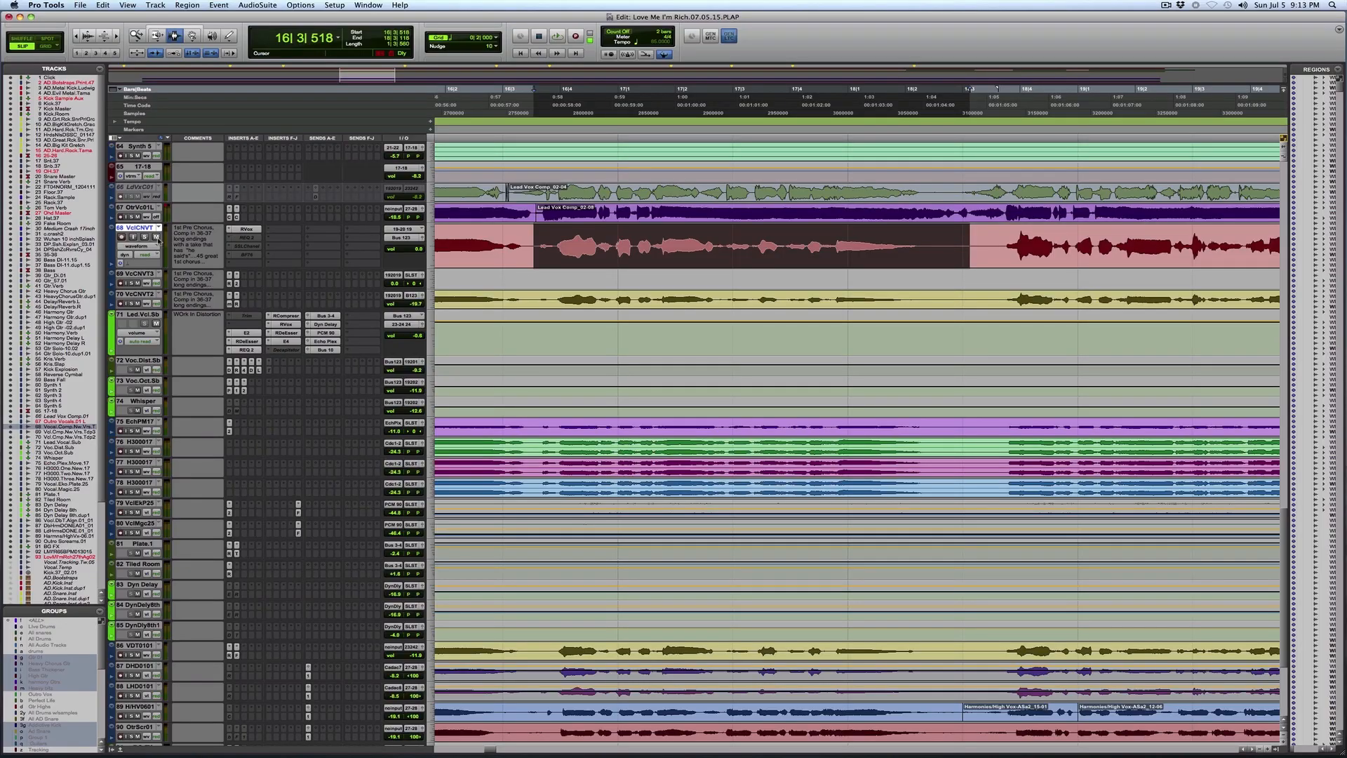
Step: Reassign the lead vocal track's output from the vocal bus to 23-24 24
{"action": "left_click", "coordinate": [397, 238]}
{"action": "mouse_move", "coordinate": [421, 238]}
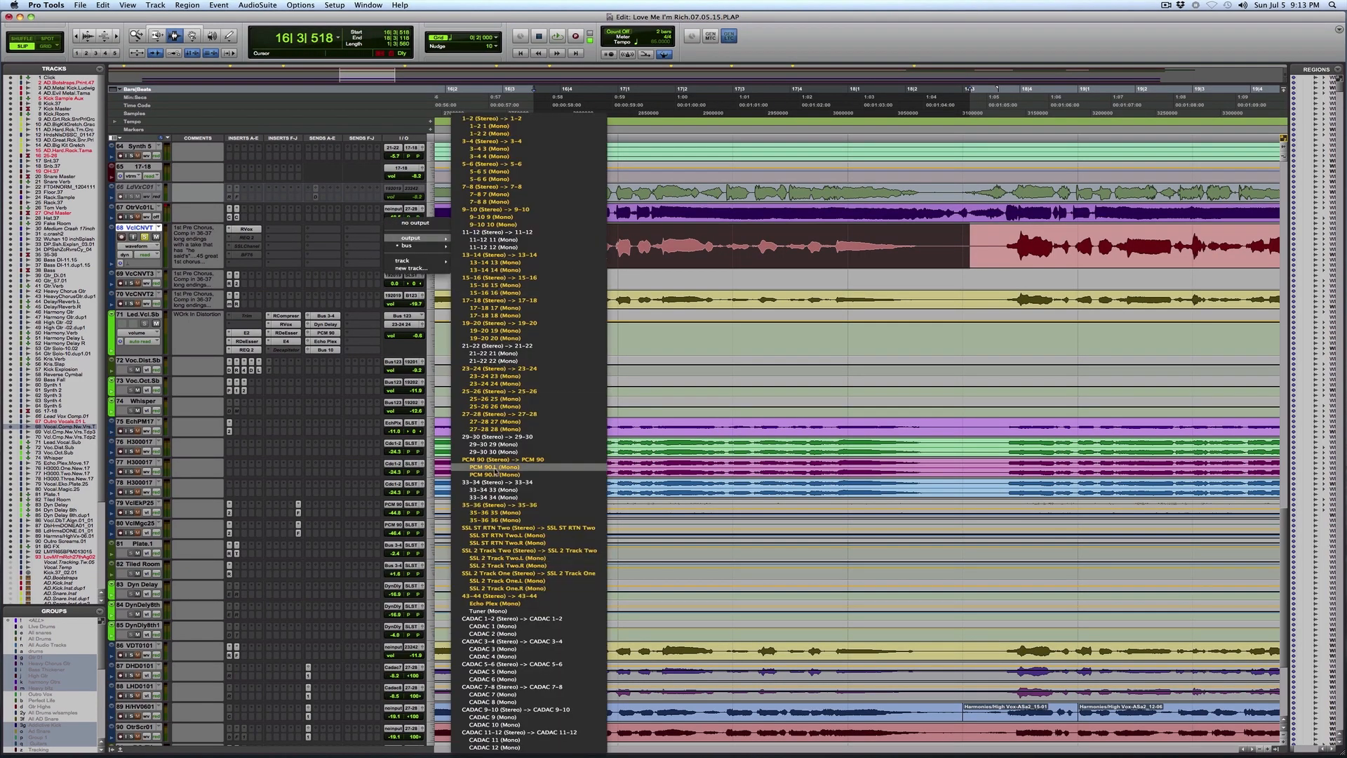
{"action": "left_click", "coordinate": [443, 346]}
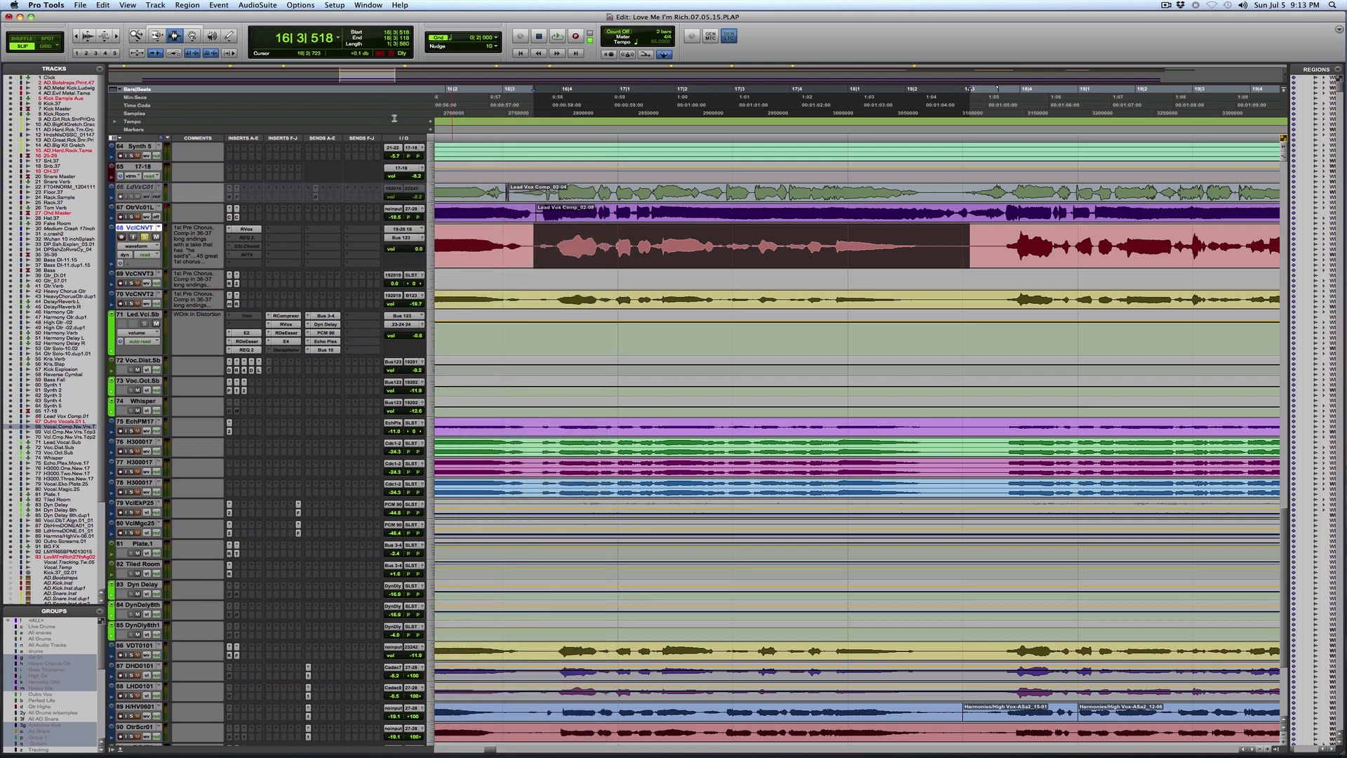
Step: Play the phrase while lowering the Comp setting of the lead vocal's RVox, and close the plug-in
{"action": "key", "text": "space"}
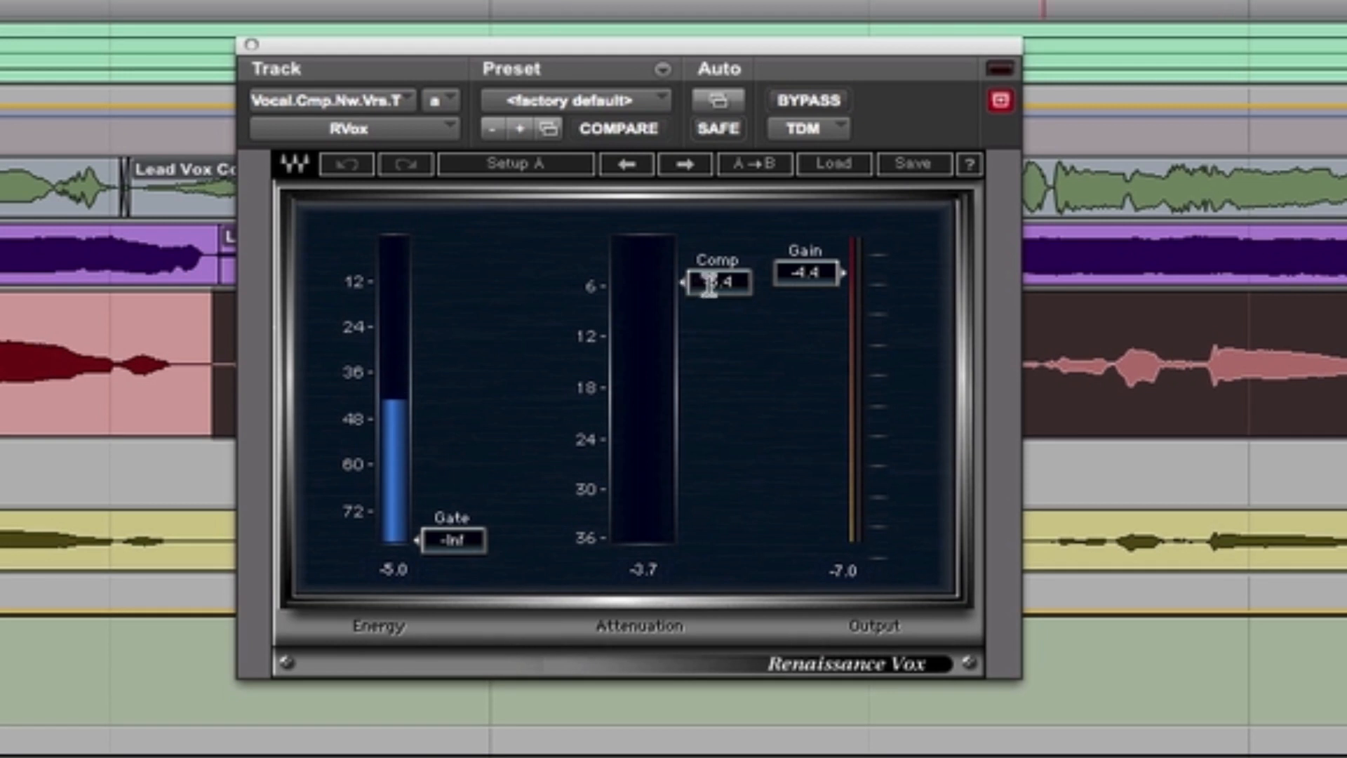
{"action": "left_click_drag", "start_coordinate": [711, 284], "coordinate": [710, 370]}
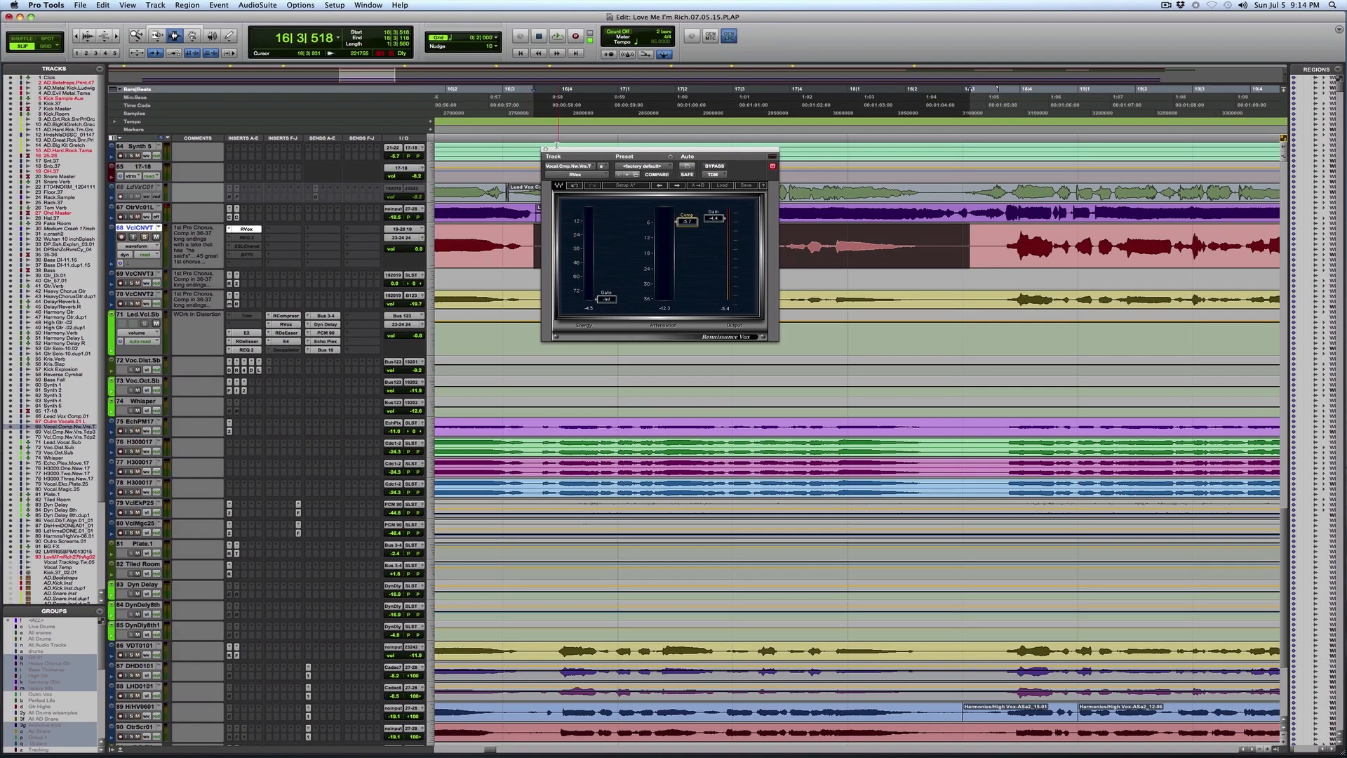
{"action": "left_click", "coordinate": [546, 150]}
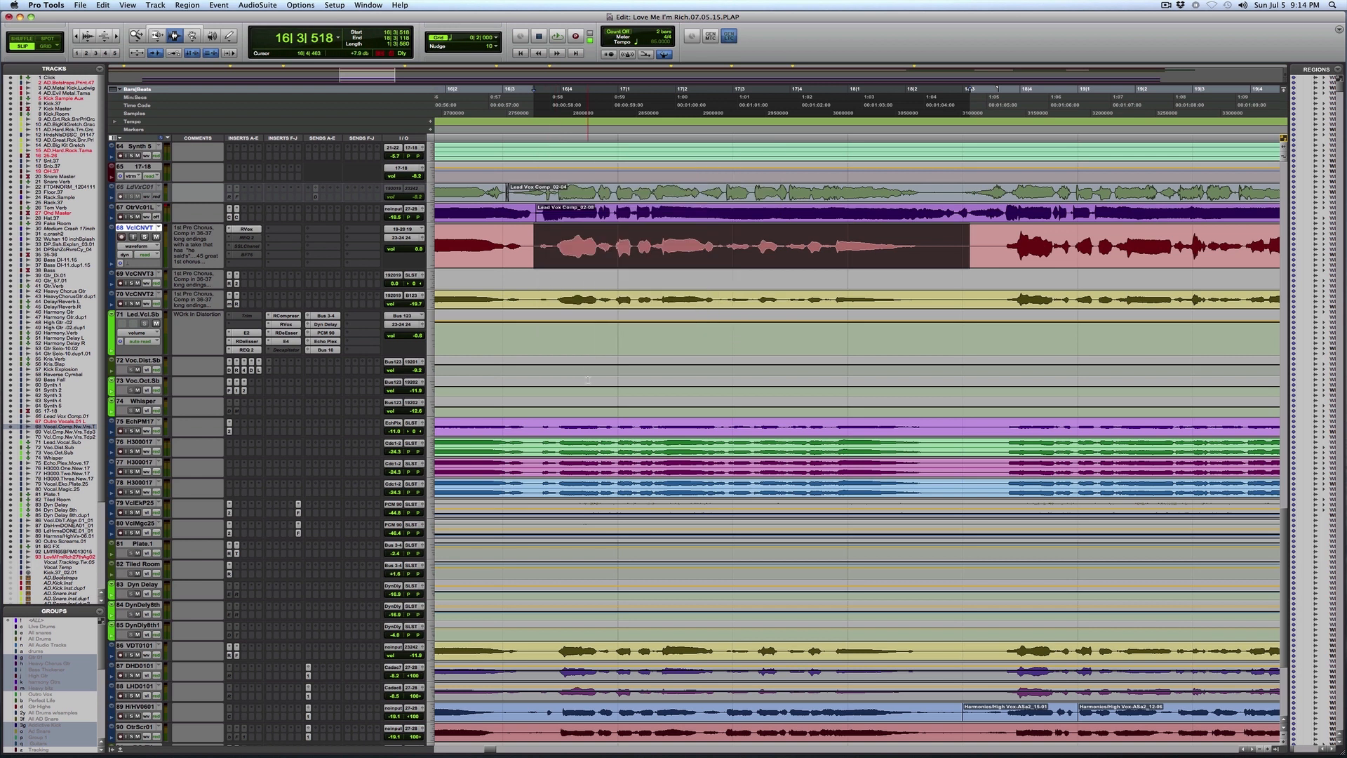
Step: Select the passage from bar 4 to bar 7 on the drum overhead track OH.37
{"action": "scroll", "coordinate": [588, 380], "scroll_direction": "up", "scroll_amount": 15}
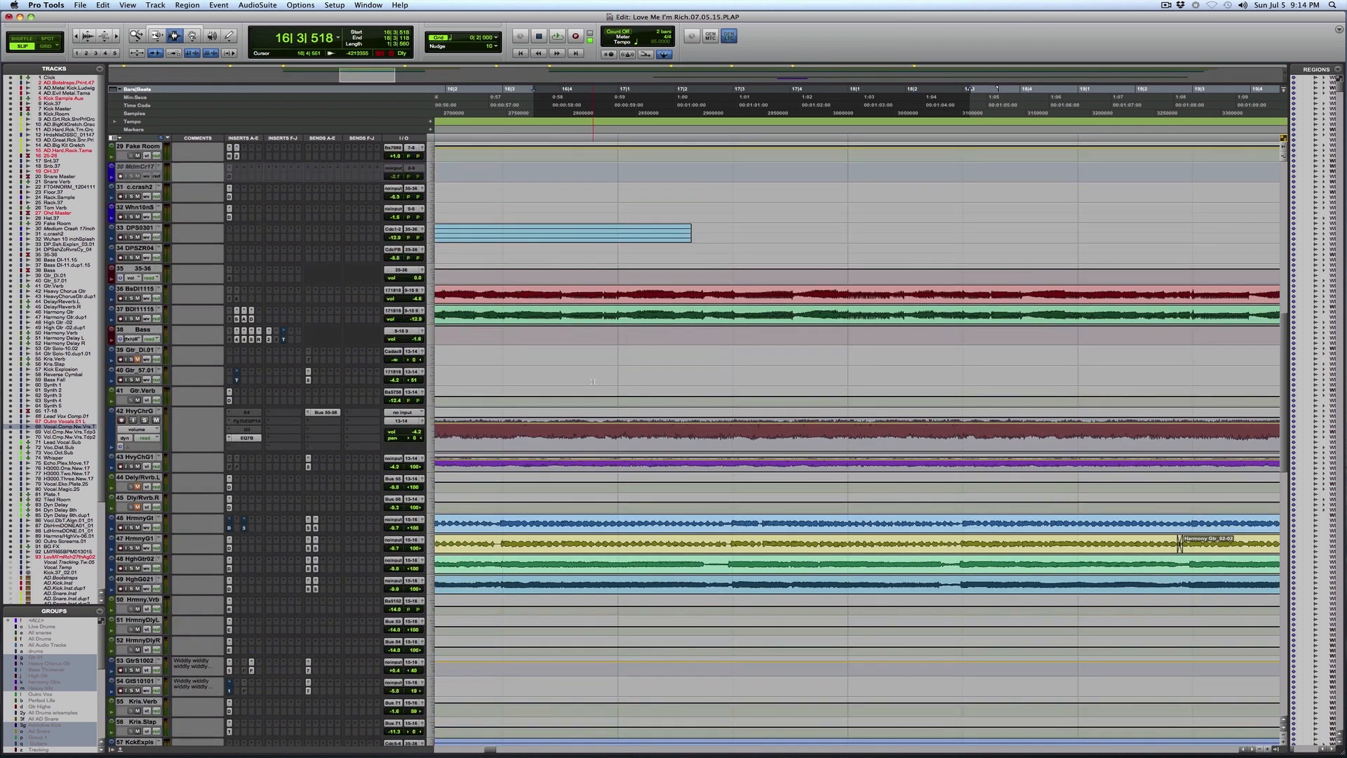
{"action": "scroll", "coordinate": [593, 381], "scroll_direction": "up", "scroll_amount": 12}
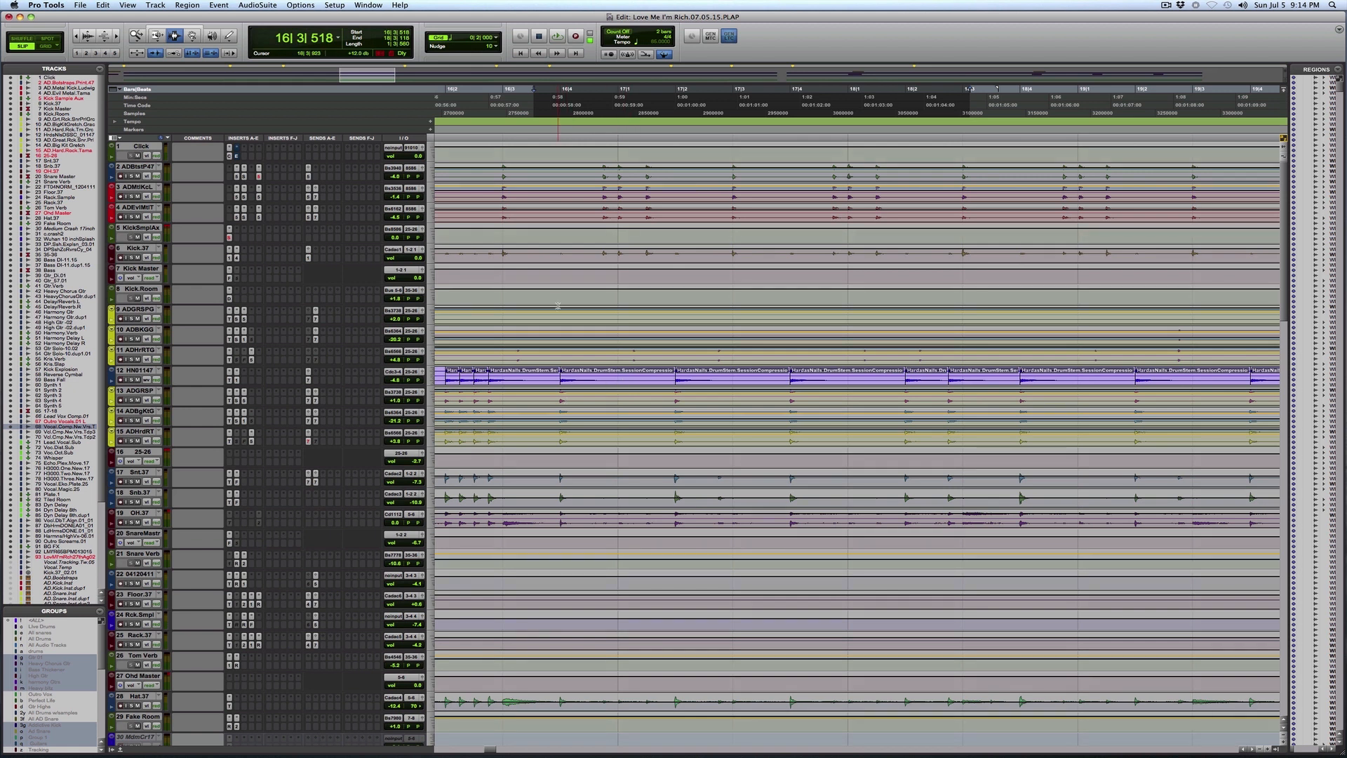
{"action": "scroll", "coordinate": [619, 448], "scroll_direction": "down", "scroll_amount": 2}
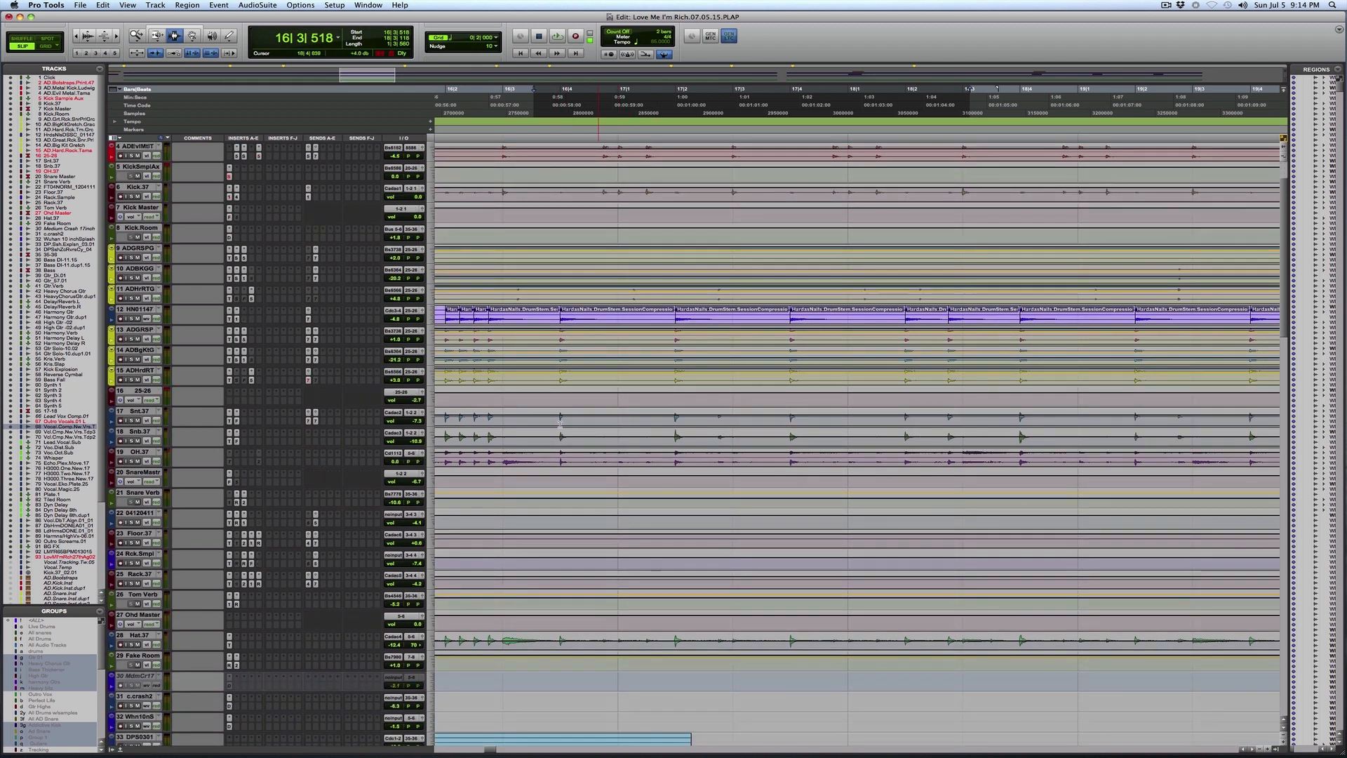
{"action": "left_click_drag", "start_coordinate": [533, 466], "coordinate": [863, 457]}
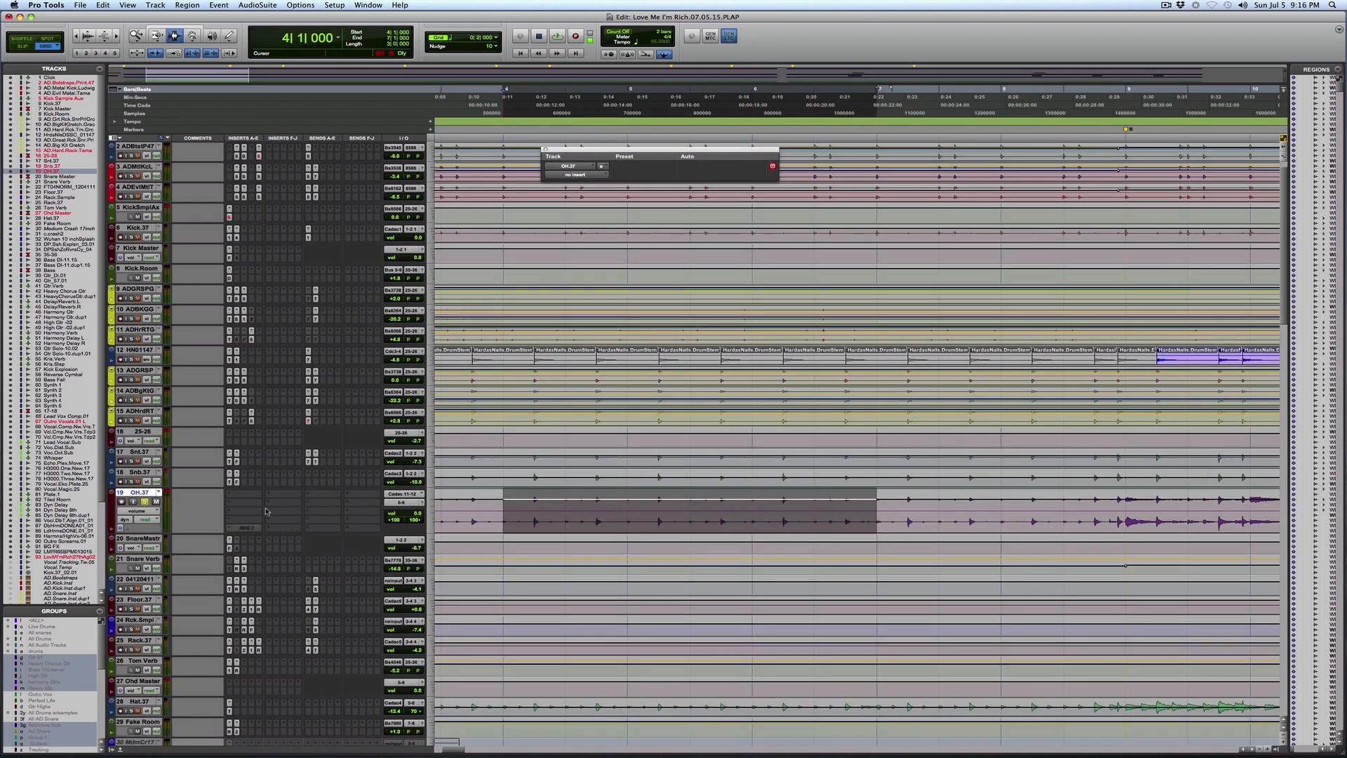
Step: Insert the stereo bombfactory BF76 compressor in the first insert slot of the OH.37 track
{"action": "left_click", "coordinate": [251, 500]}
{"action": "mouse_move", "coordinate": [295, 509]}
{"action": "mouse_move", "coordinate": [390, 517]}
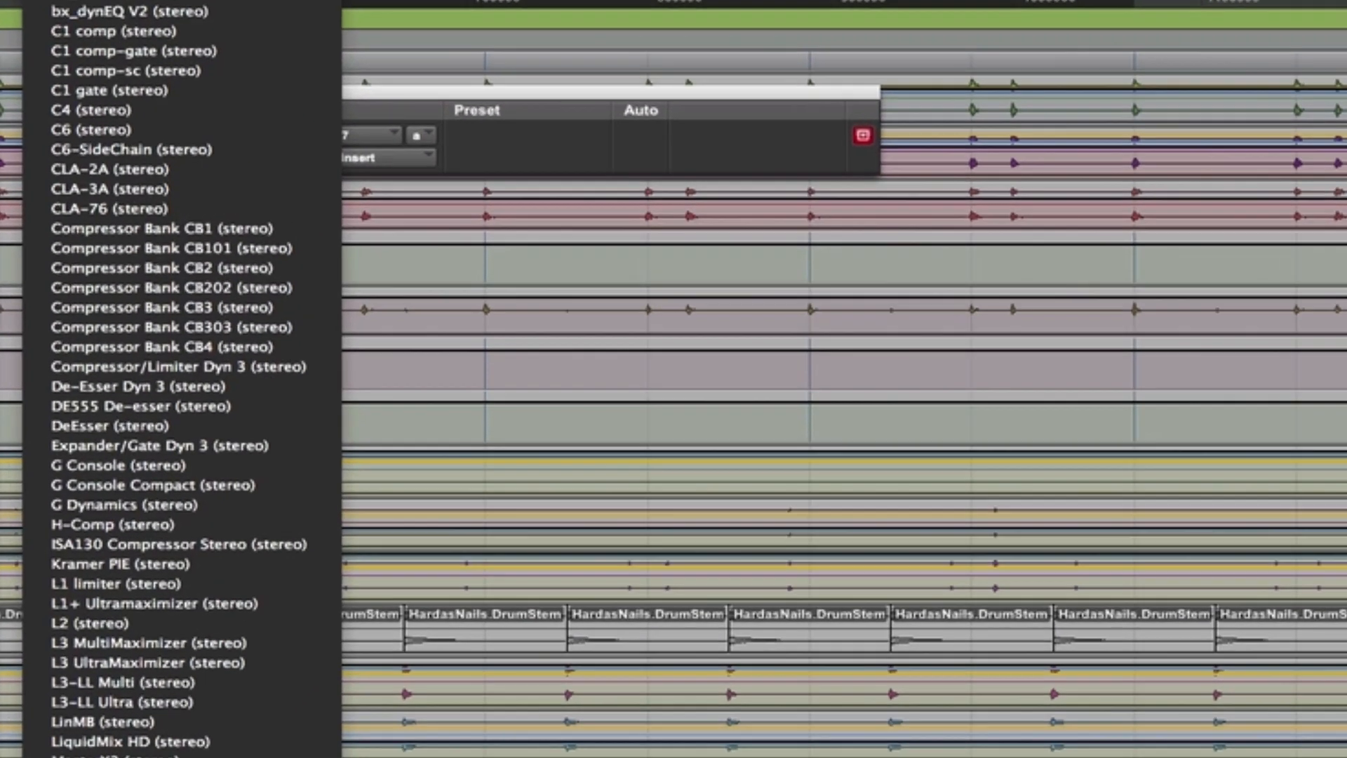
{"action": "left_click", "coordinate": [545, 127]}
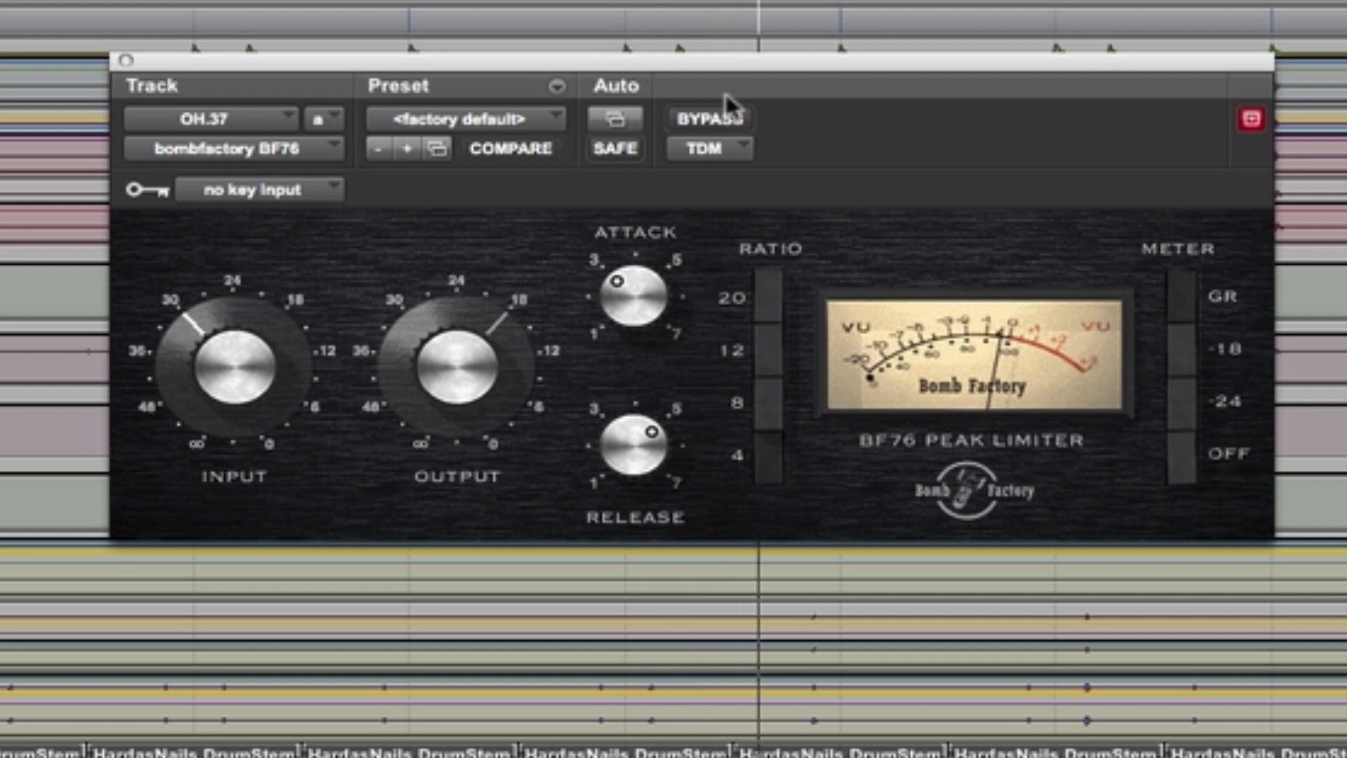
Step: Compare the overheads with the BF76 bypassed and active, and raise its input to about 19
{"action": "left_click", "coordinate": [728, 116]}
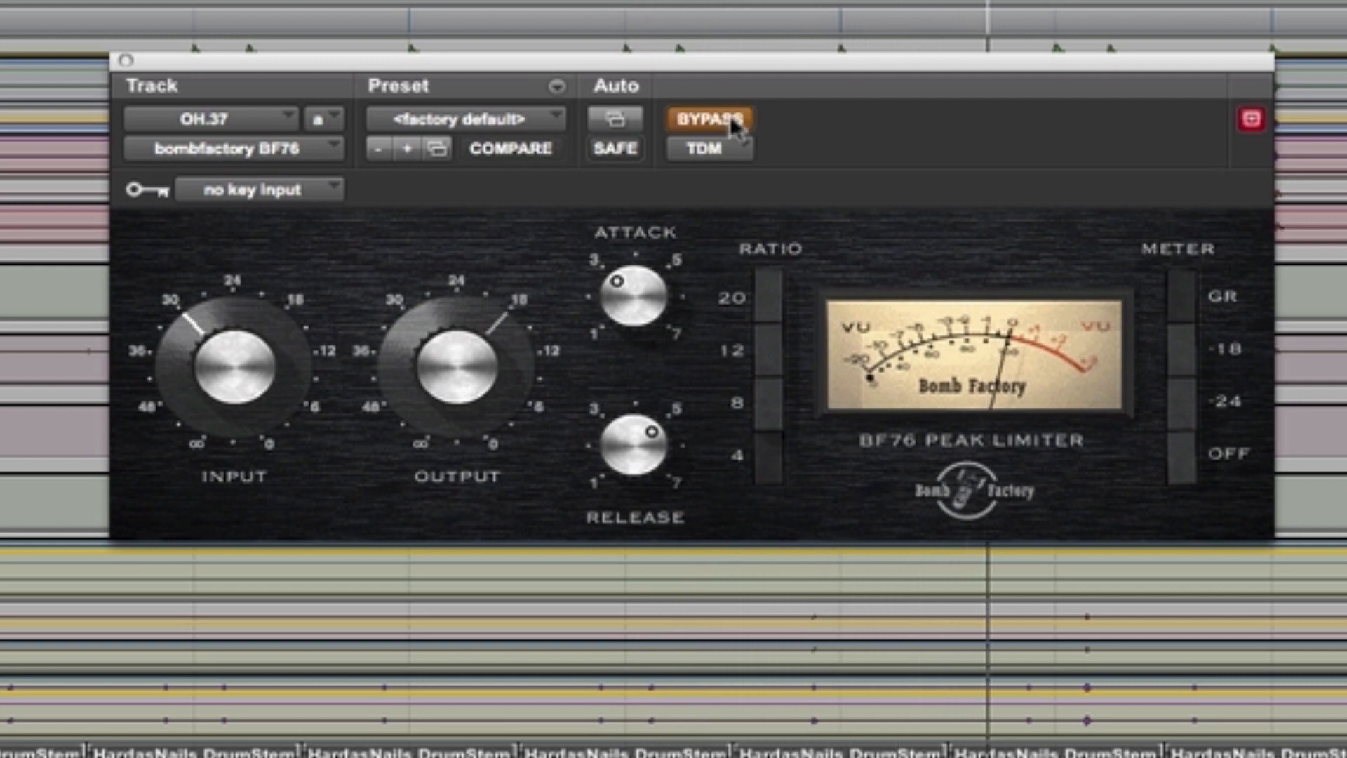
{"action": "left_click", "coordinate": [729, 117]}
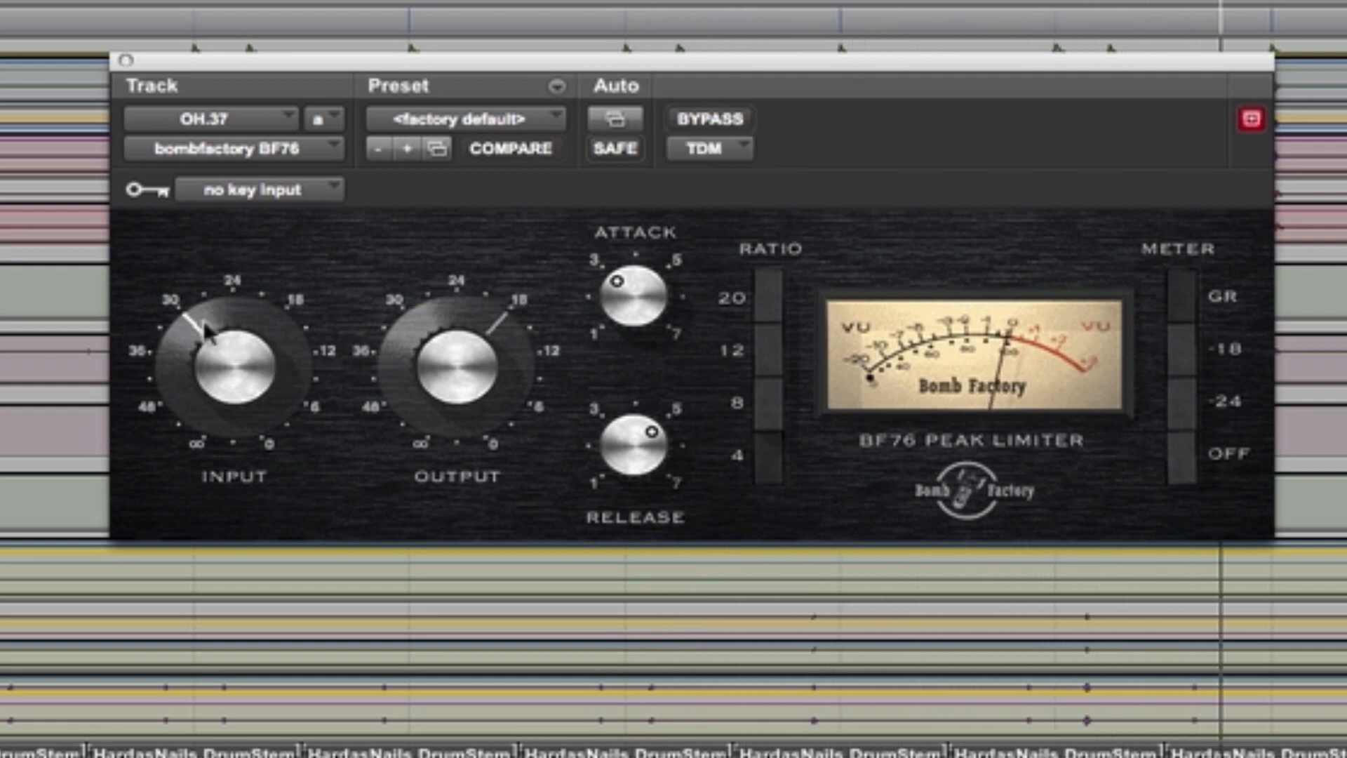
{"action": "left_click_drag", "start_coordinate": [208, 307], "coordinate": [222, 294]}
{"action": "left_click_drag", "start_coordinate": [221, 291], "coordinate": [228, 284]}
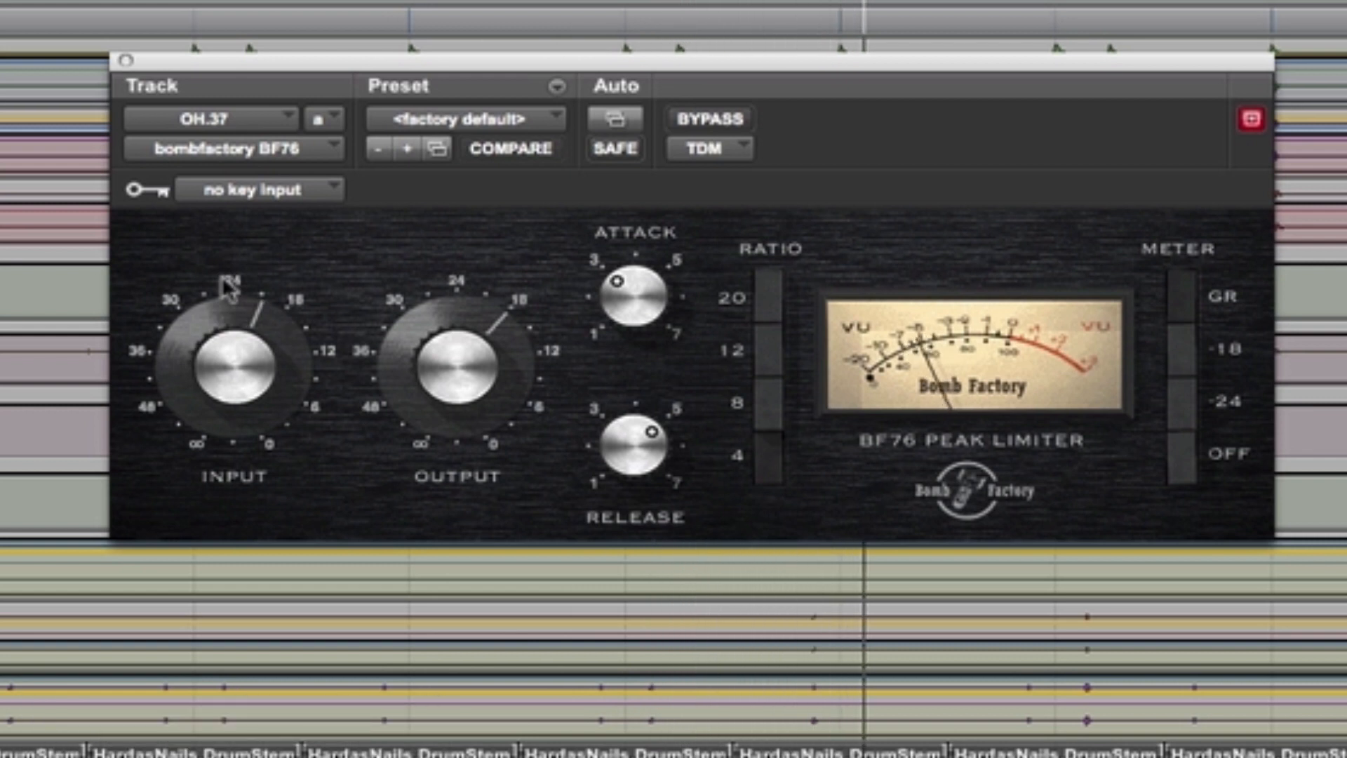
{"action": "left_click_drag", "start_coordinate": [224, 280], "coordinate": [224, 277]}
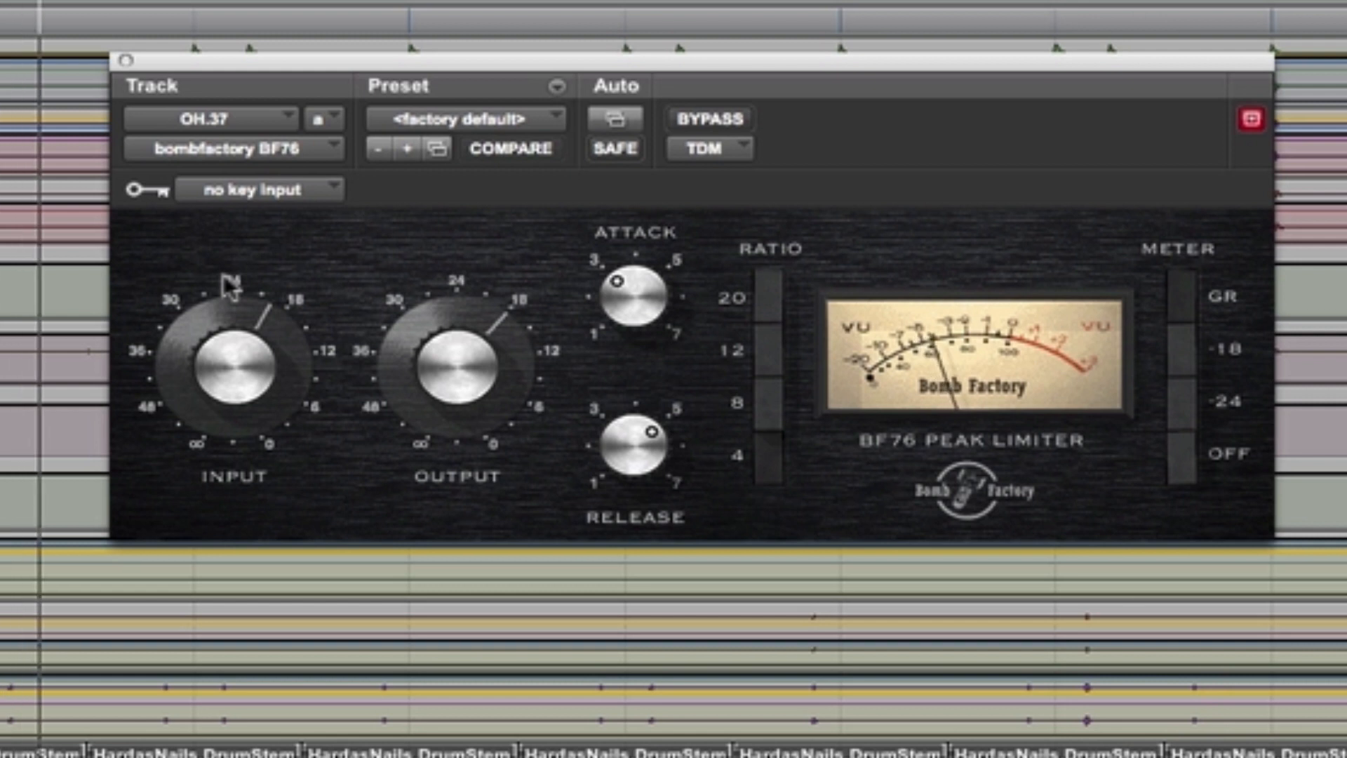
{"action": "left_click_drag", "start_coordinate": [223, 276], "coordinate": [230, 273]}
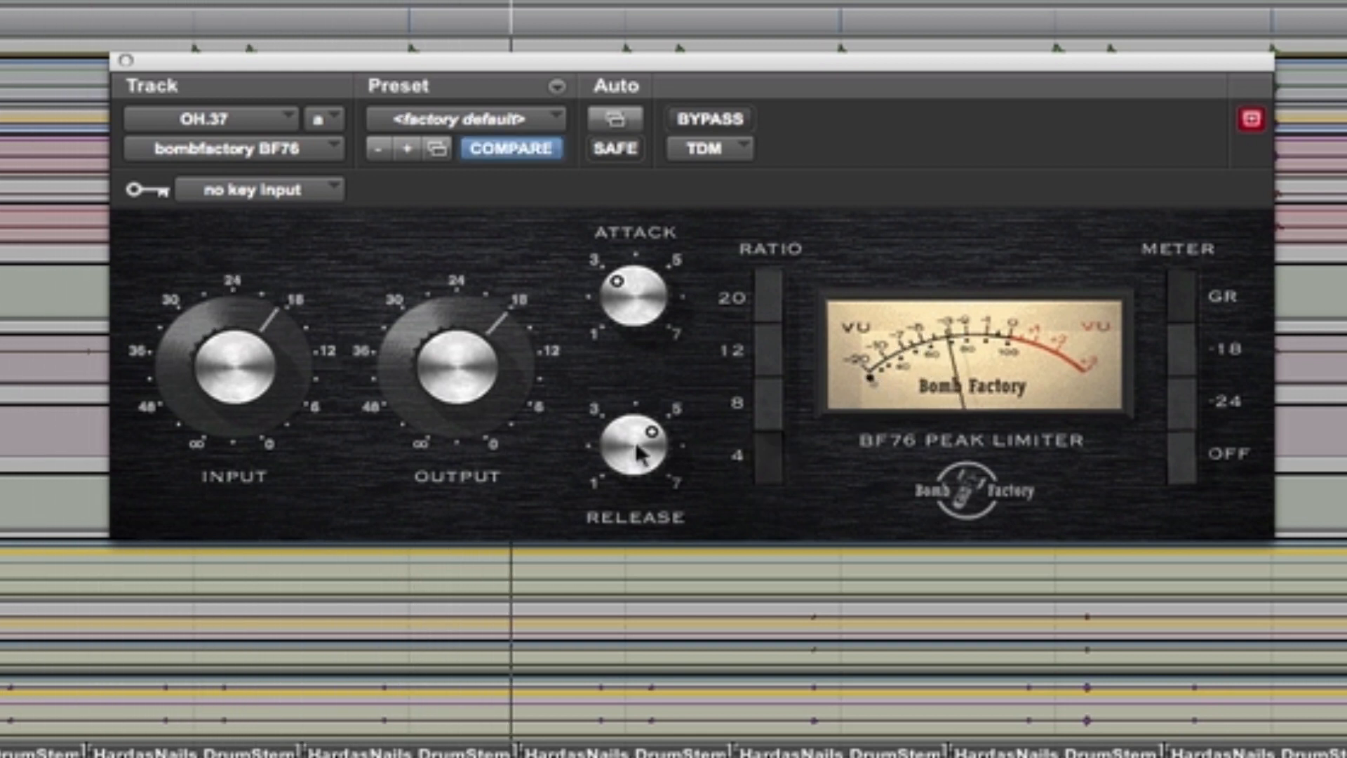
Step: Set the BF76 to its fastest release at 7, a 20:1 ratio and its slowest attack at 1
{"action": "left_click_drag", "start_coordinate": [641, 445], "coordinate": [679, 327]}
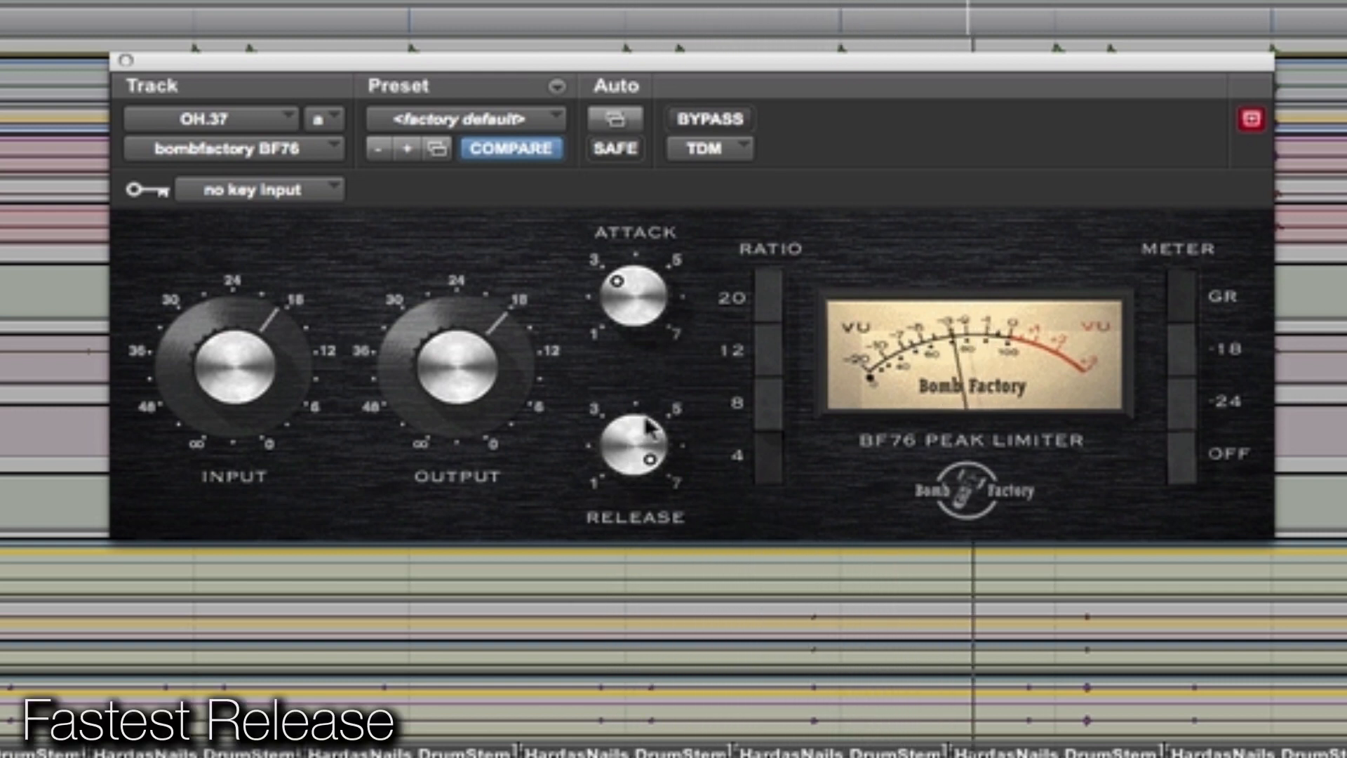
{"action": "left_click", "coordinate": [773, 303]}
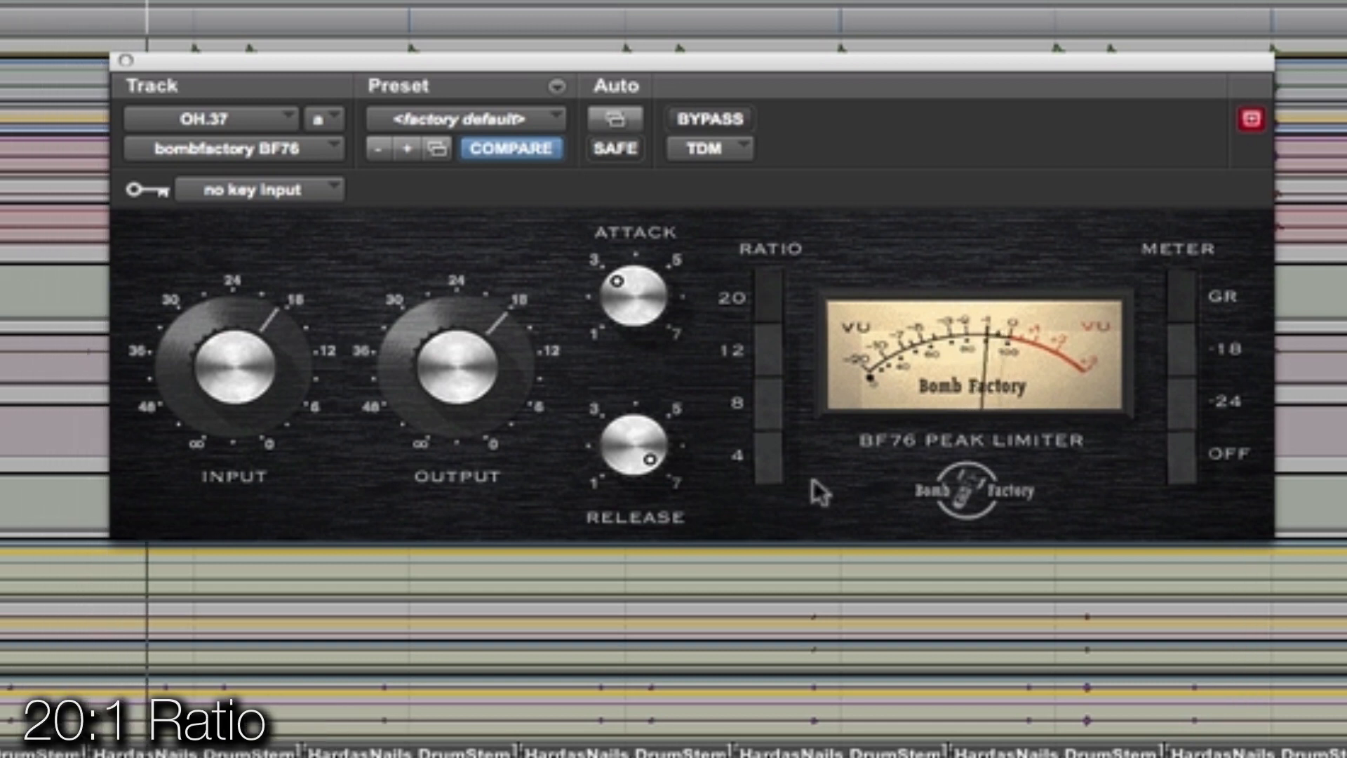
{"action": "left_click_drag", "start_coordinate": [635, 349], "coordinate": [457, 741]}
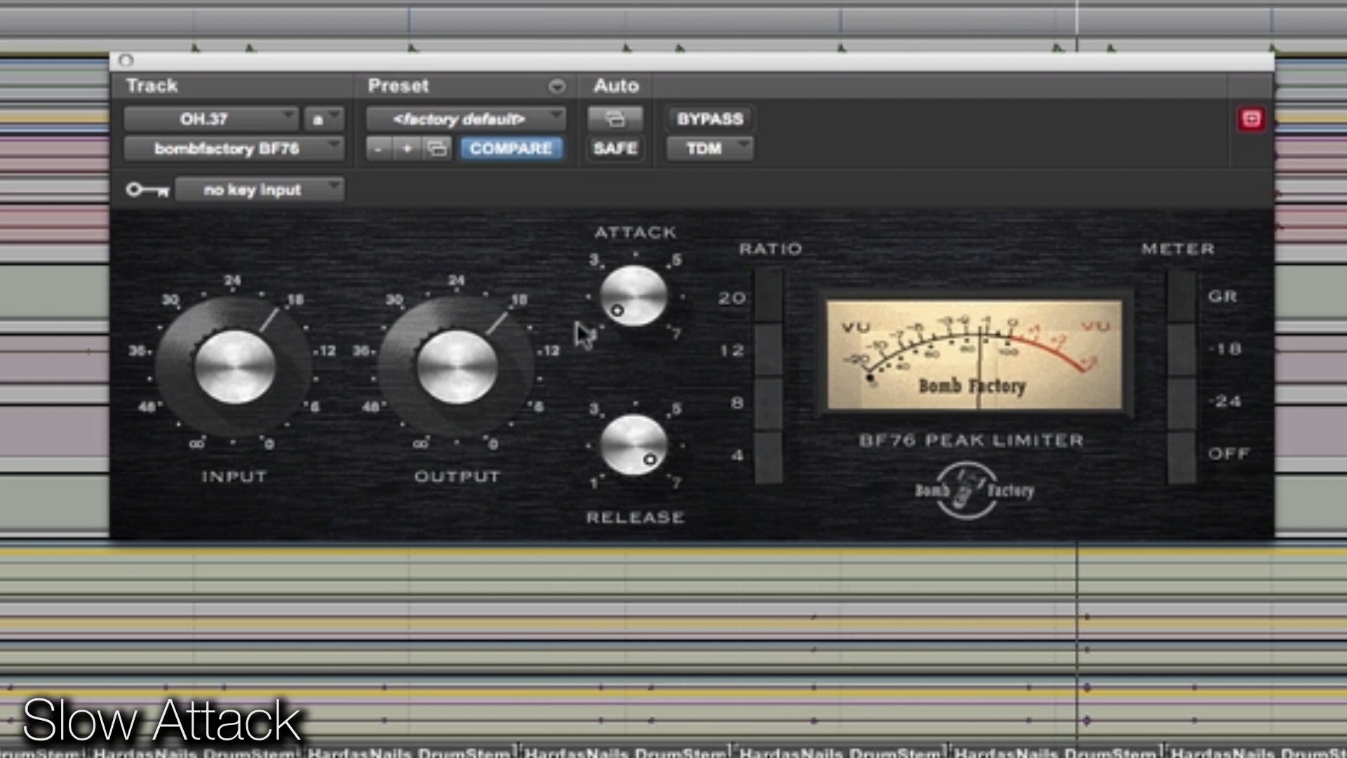
Step: Raise the BF76 input to about 12 and lower its output to about 20, comparing the result against bypass
{"action": "left_click_drag", "start_coordinate": [250, 372], "coordinate": [266, 348]}
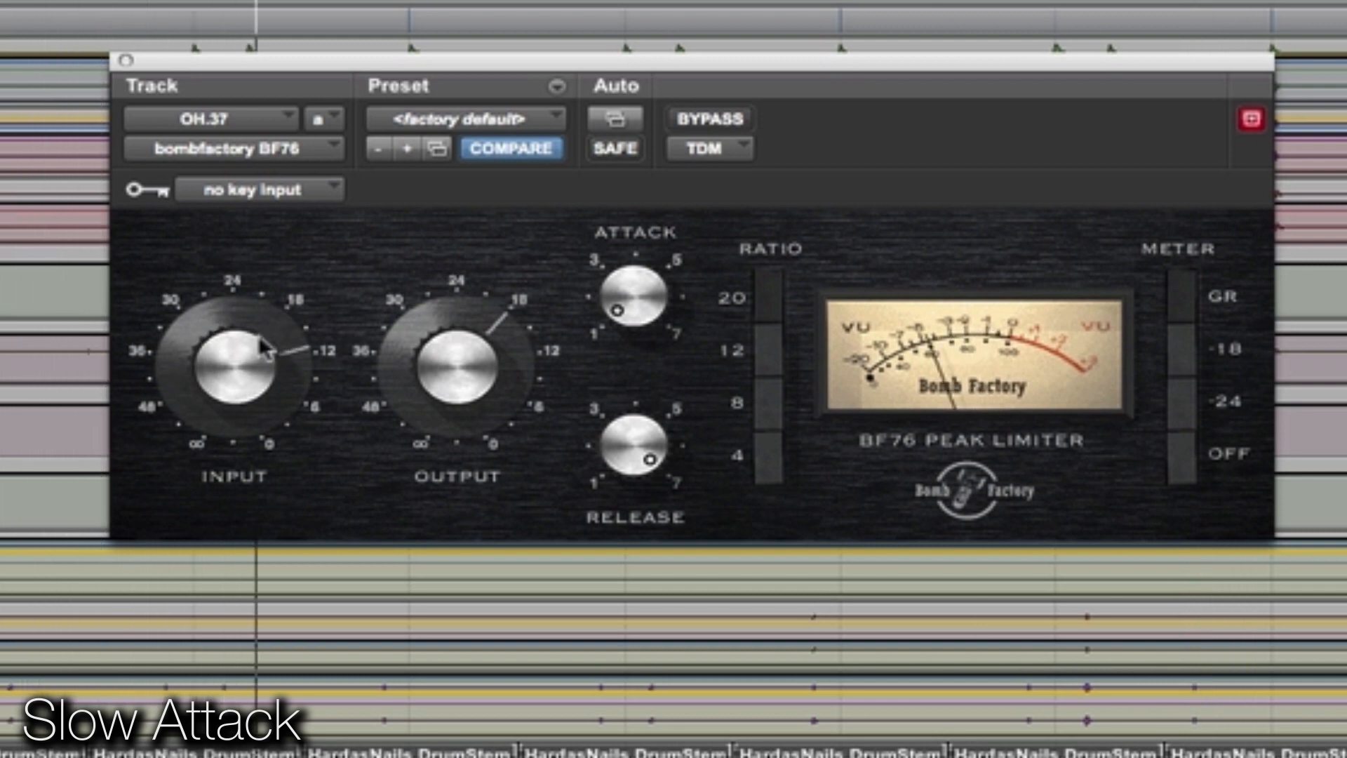
{"action": "left_click_drag", "start_coordinate": [479, 337], "coordinate": [475, 346]}
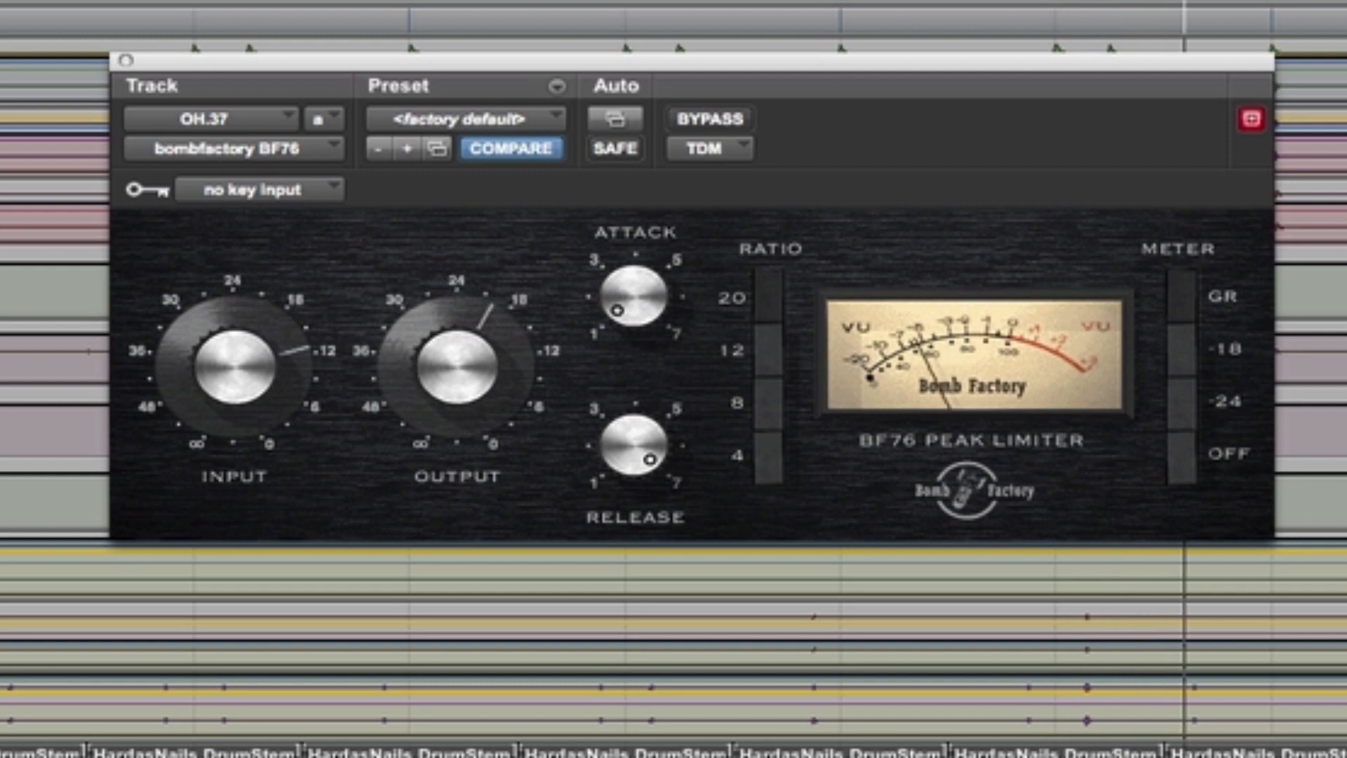
{"action": "left_click", "coordinate": [715, 121]}
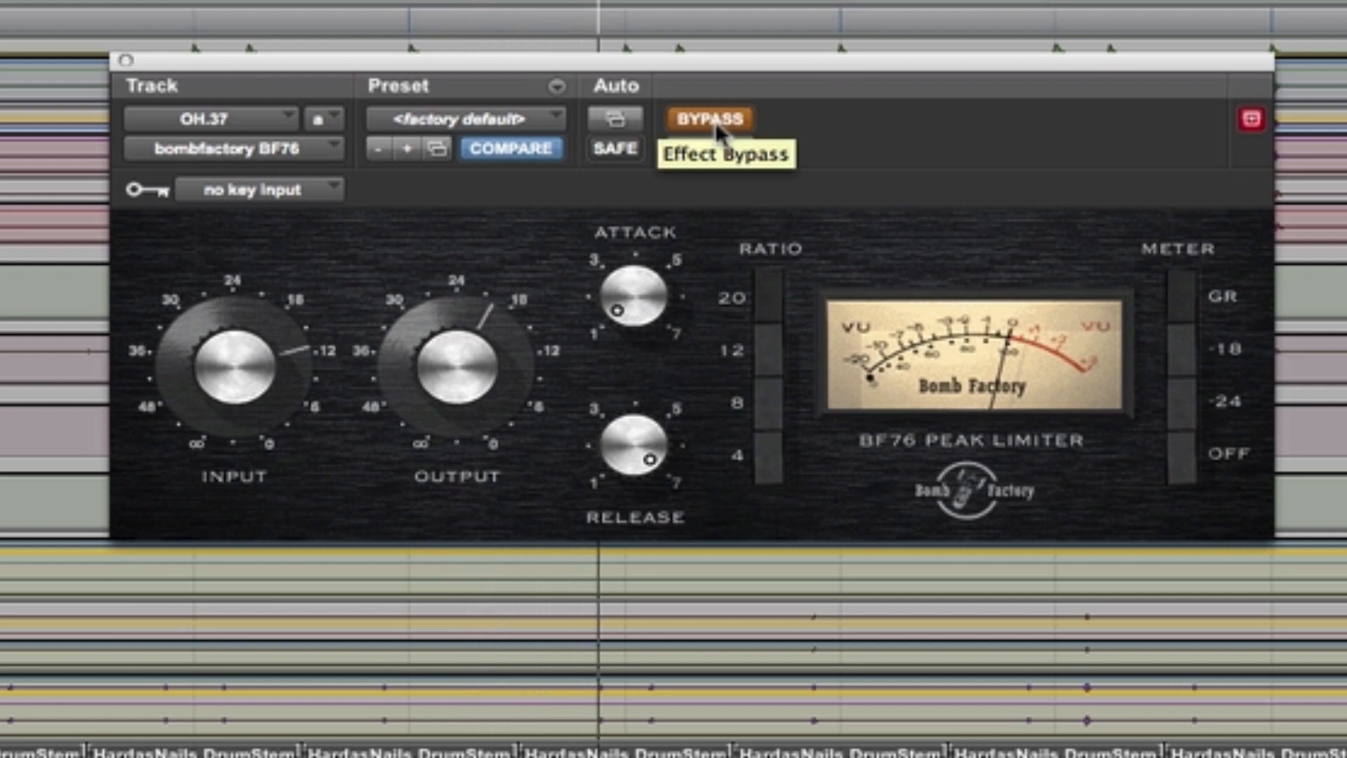
{"action": "left_click", "coordinate": [714, 121]}
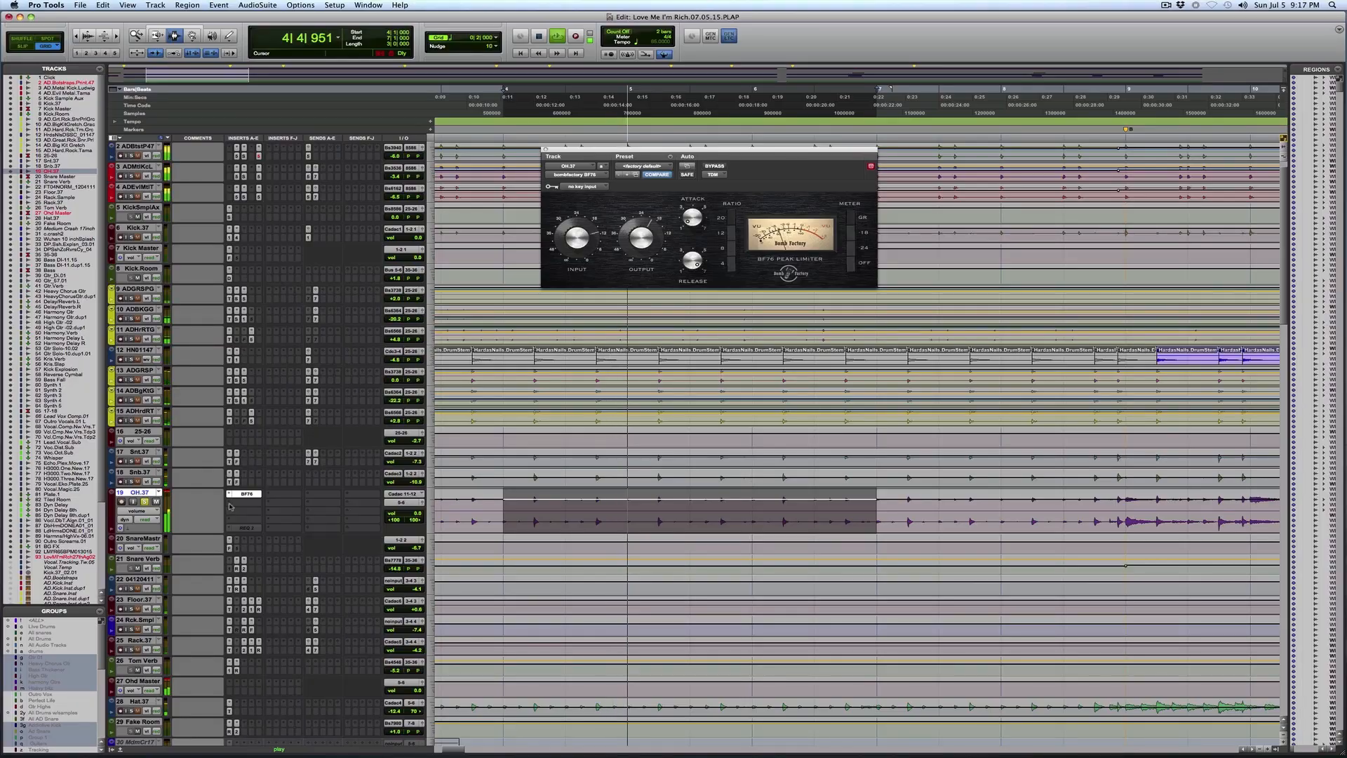
Step: Insert the stereo L1 limiter after the BF76 on OH.37, lowering its threshold to -5.3 and its out ceiling slightly
{"action": "left_click", "coordinate": [230, 507]}
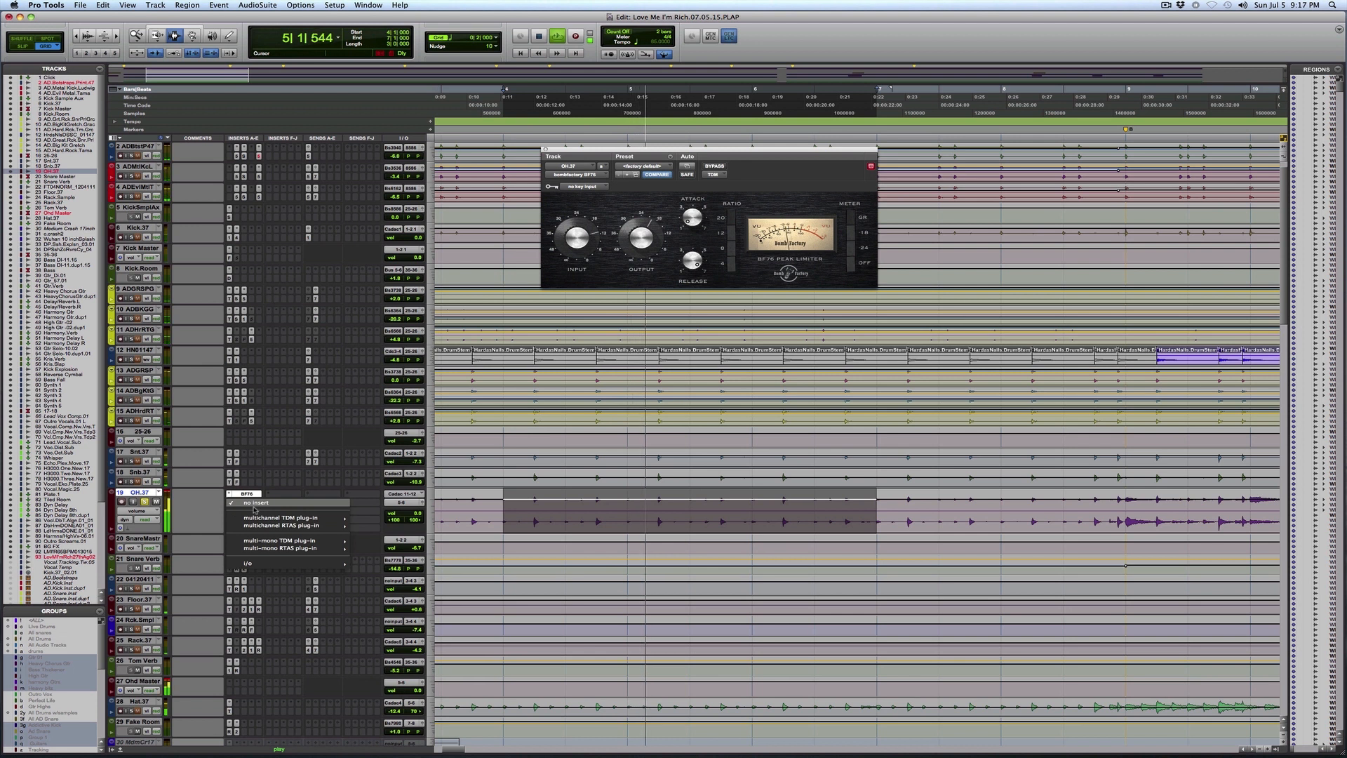
{"action": "mouse_move", "coordinate": [283, 518]}
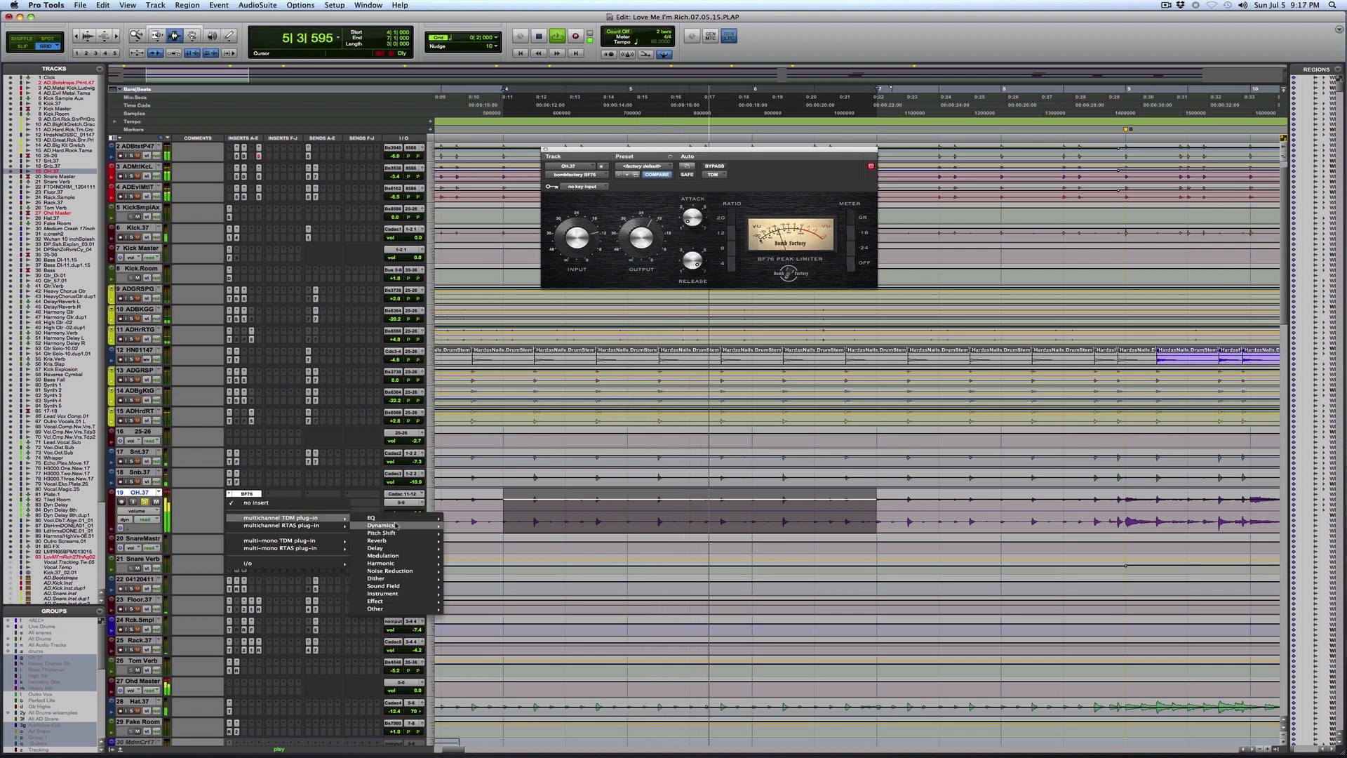
{"action": "mouse_move", "coordinate": [396, 525]}
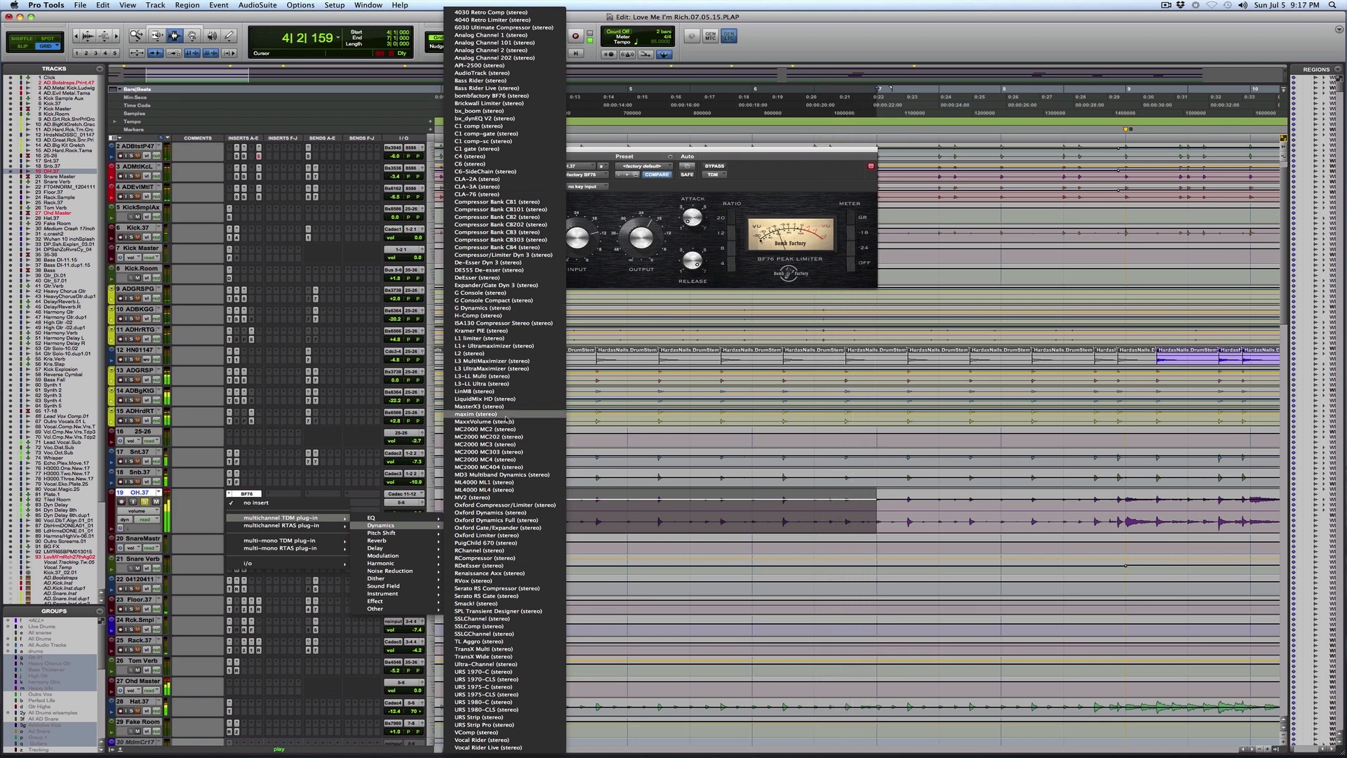
{"action": "left_click", "coordinate": [513, 339]}
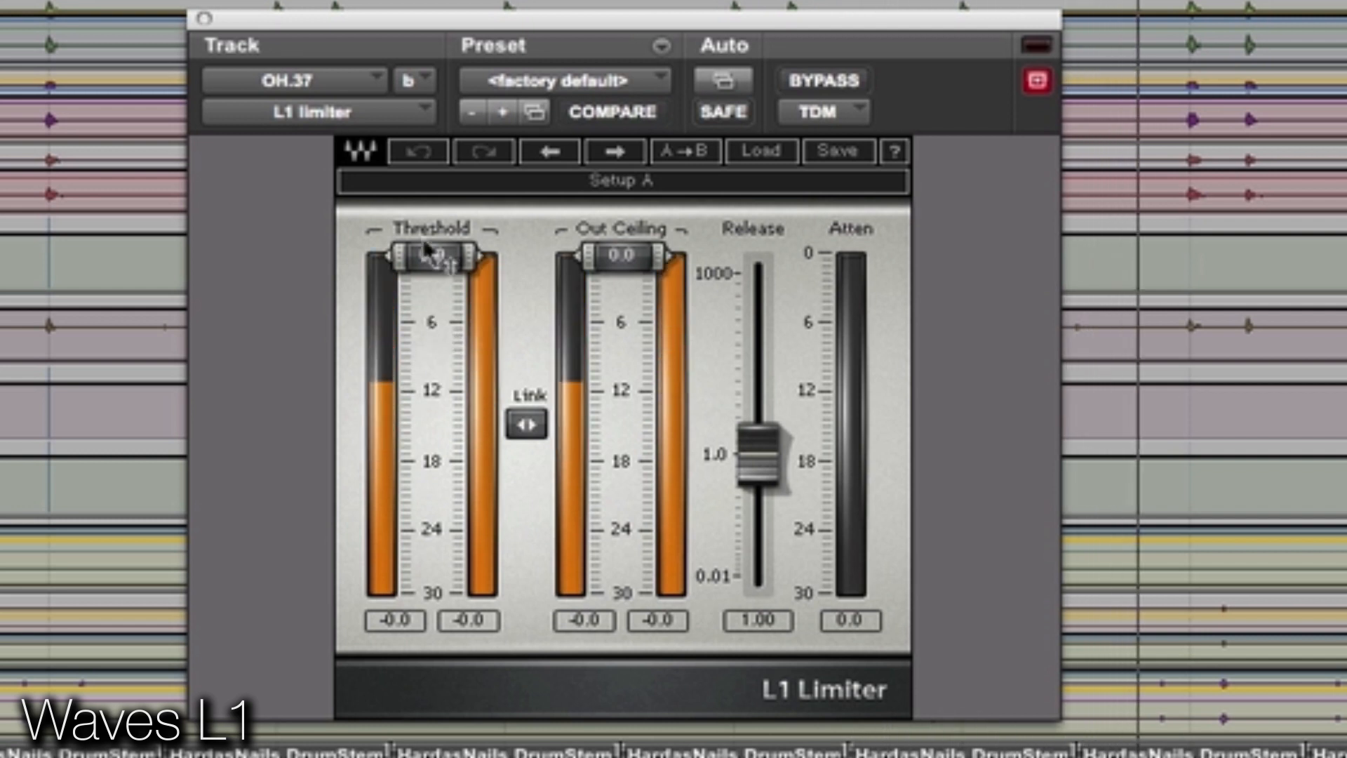
{"action": "left_click_drag", "start_coordinate": [435, 257], "coordinate": [434, 311]}
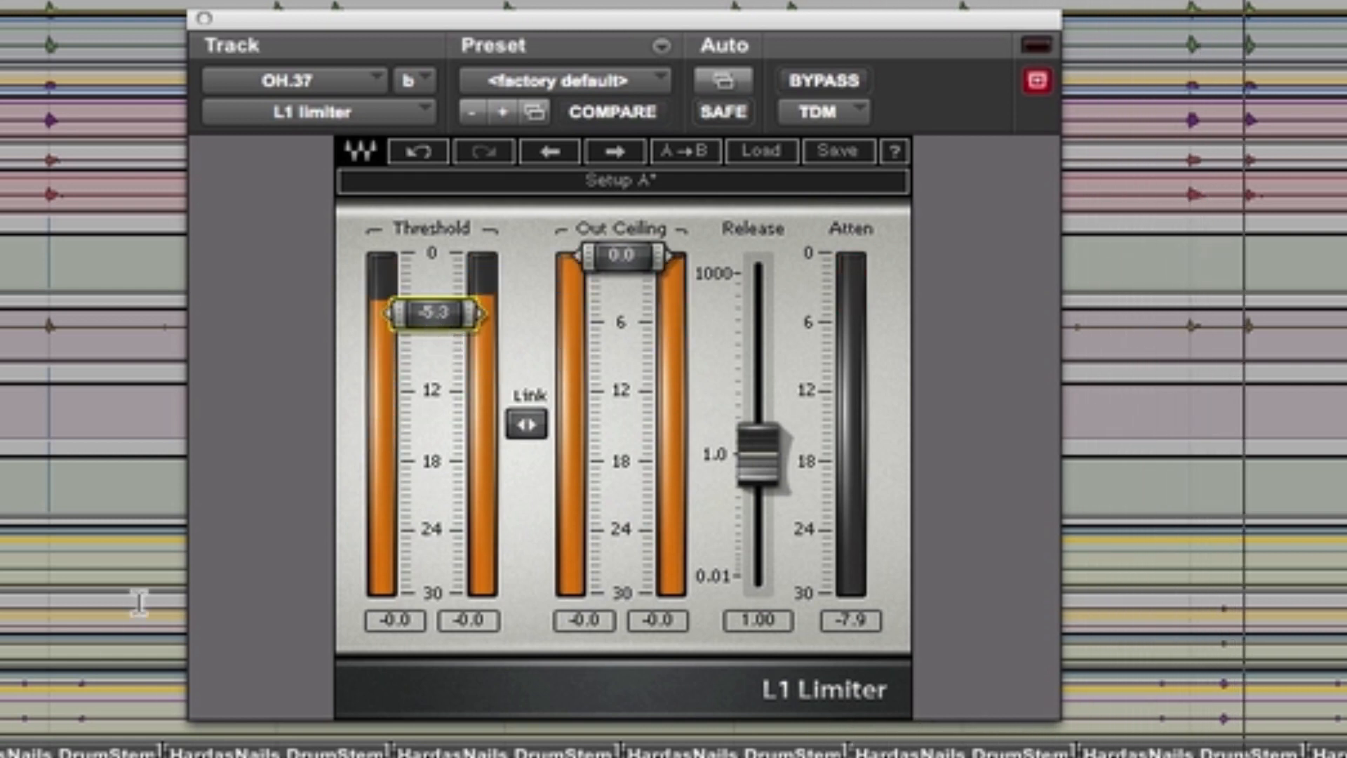
{"action": "left_click_drag", "start_coordinate": [588, 268], "coordinate": [588, 275]}
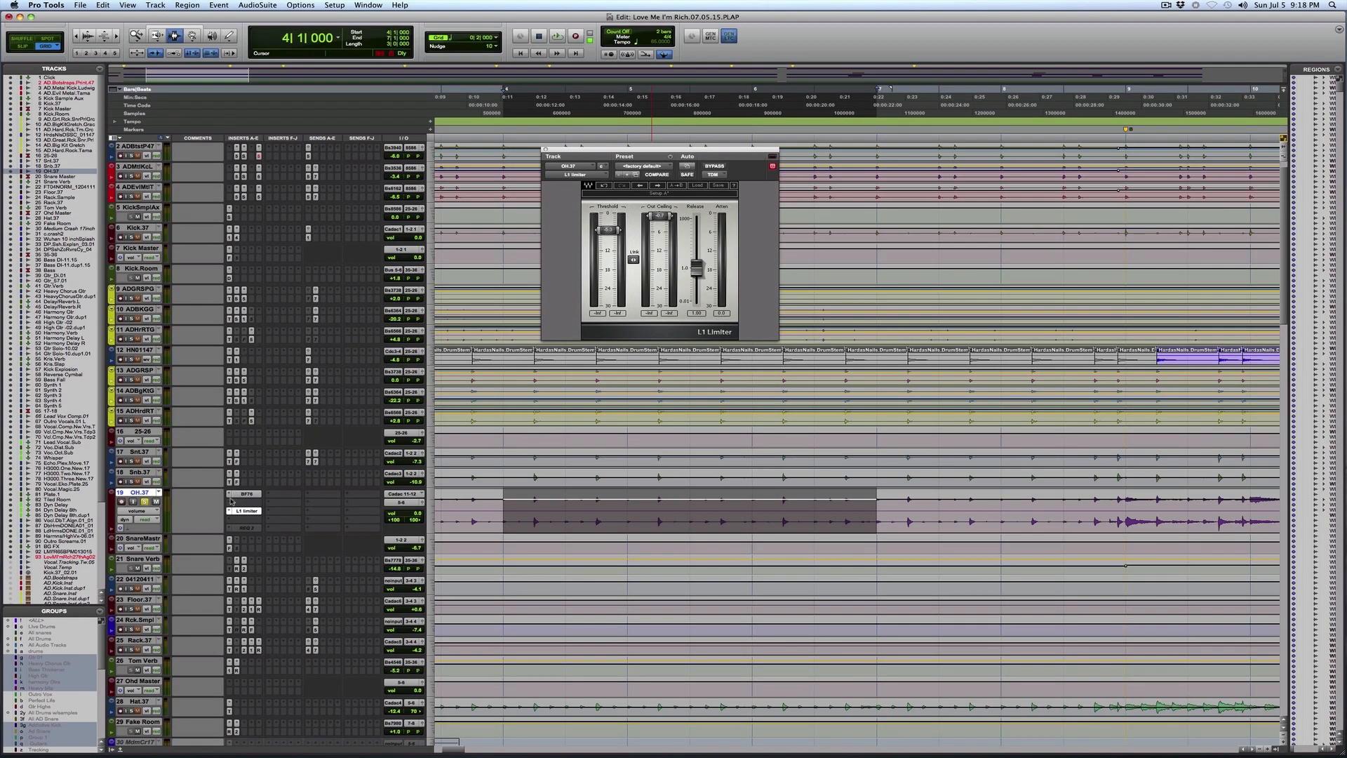
Step: Insert the stereo Waves DeEsser on OH.37 between the BF76 and the L1 limiter
{"action": "left_click", "coordinate": [228, 503]}
{"action": "mouse_move", "coordinate": [302, 518]}
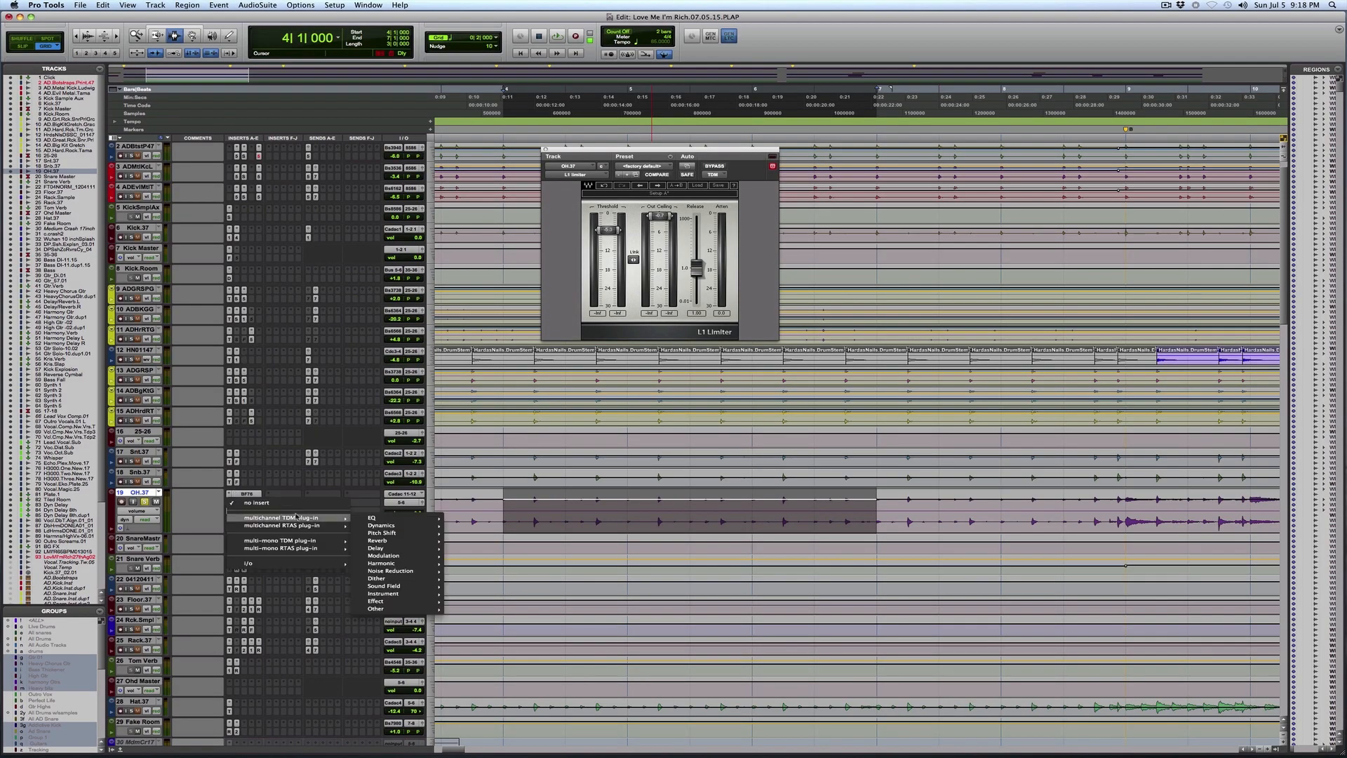
{"action": "mouse_move", "coordinate": [370, 527]}
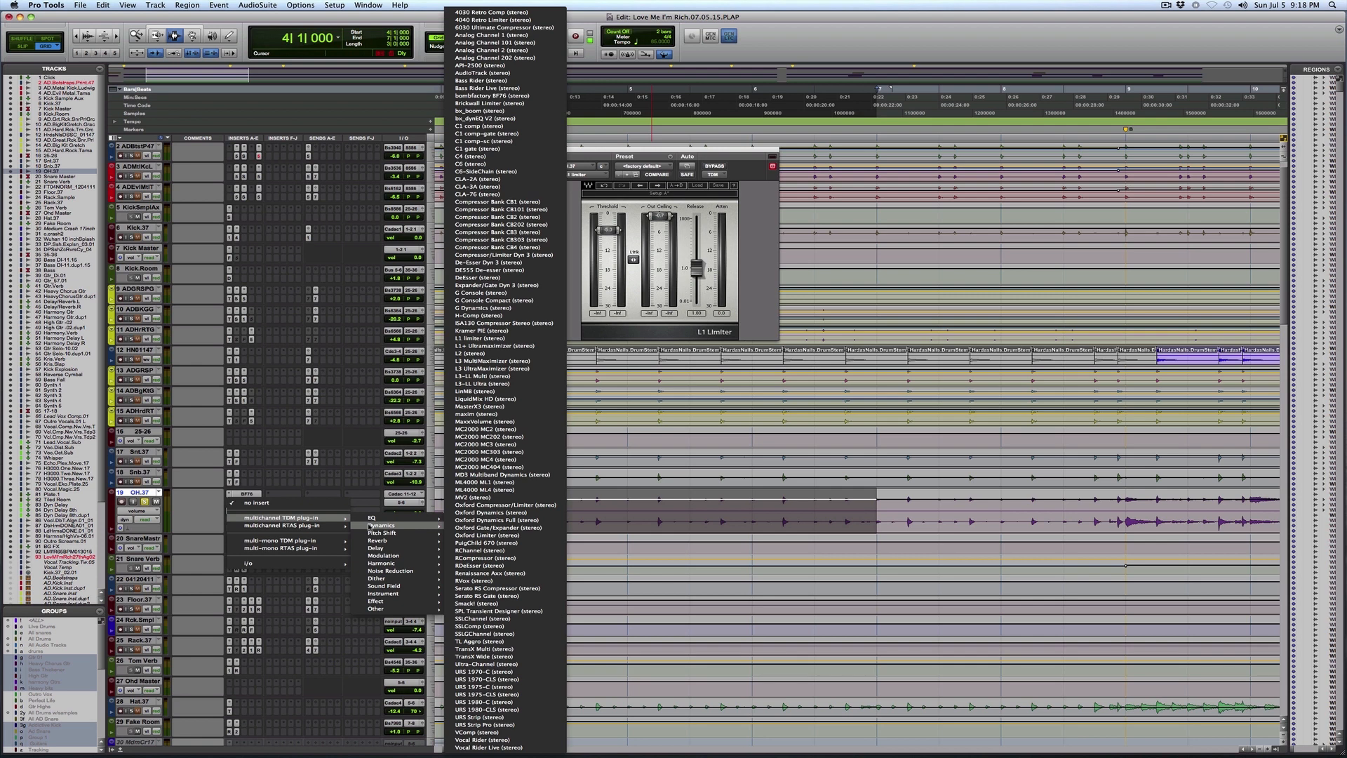
{"action": "left_click", "coordinate": [519, 278]}
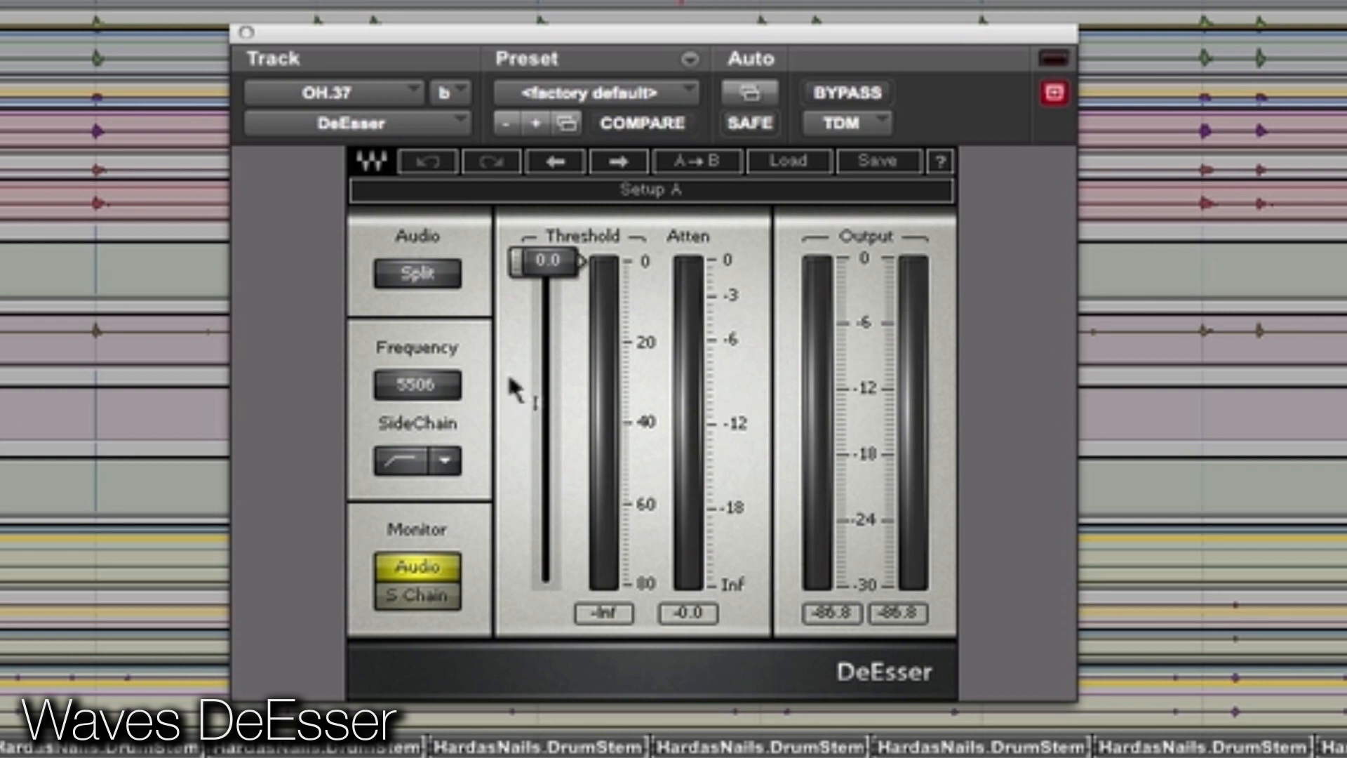
Step: Play the passage while monitoring the DeEsser's sidechain, and tune its frequency to 3748
{"action": "key", "text": "space"}
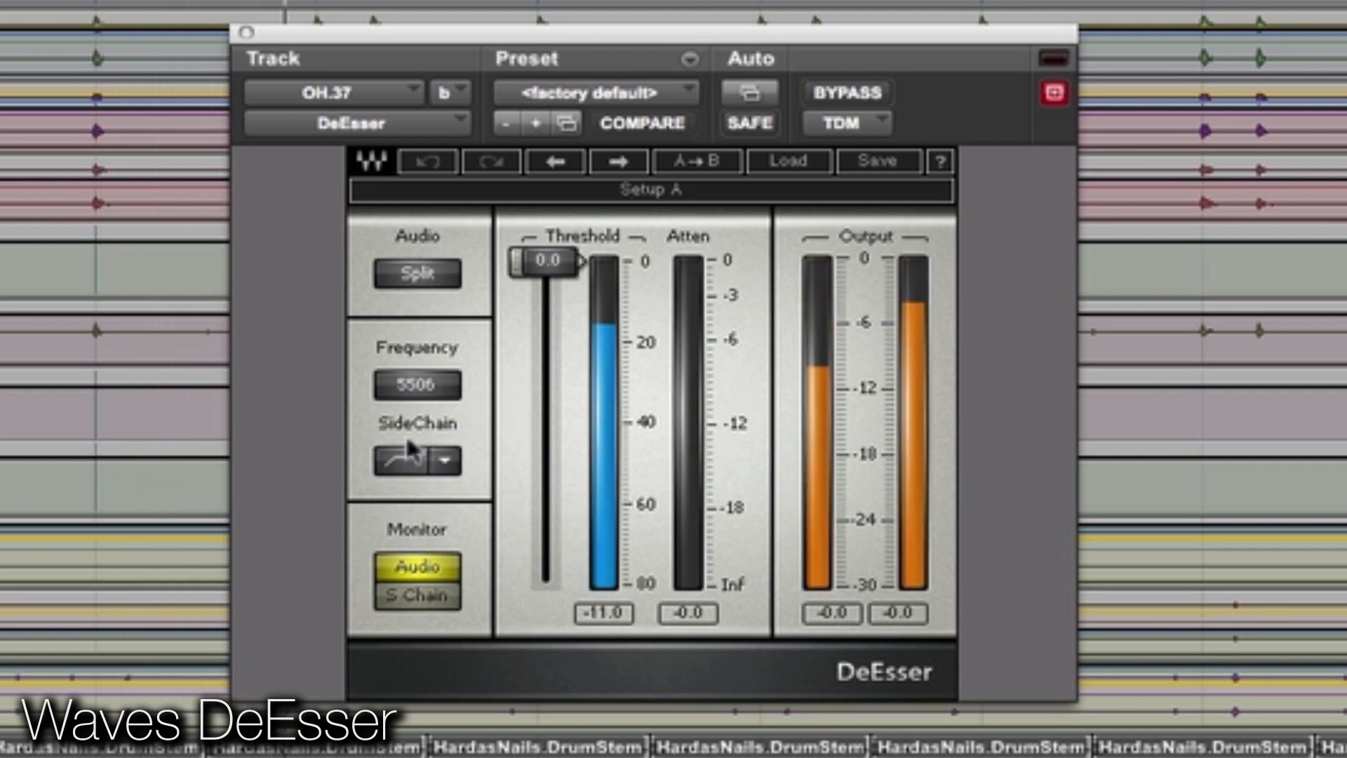
{"action": "left_click", "coordinate": [429, 594]}
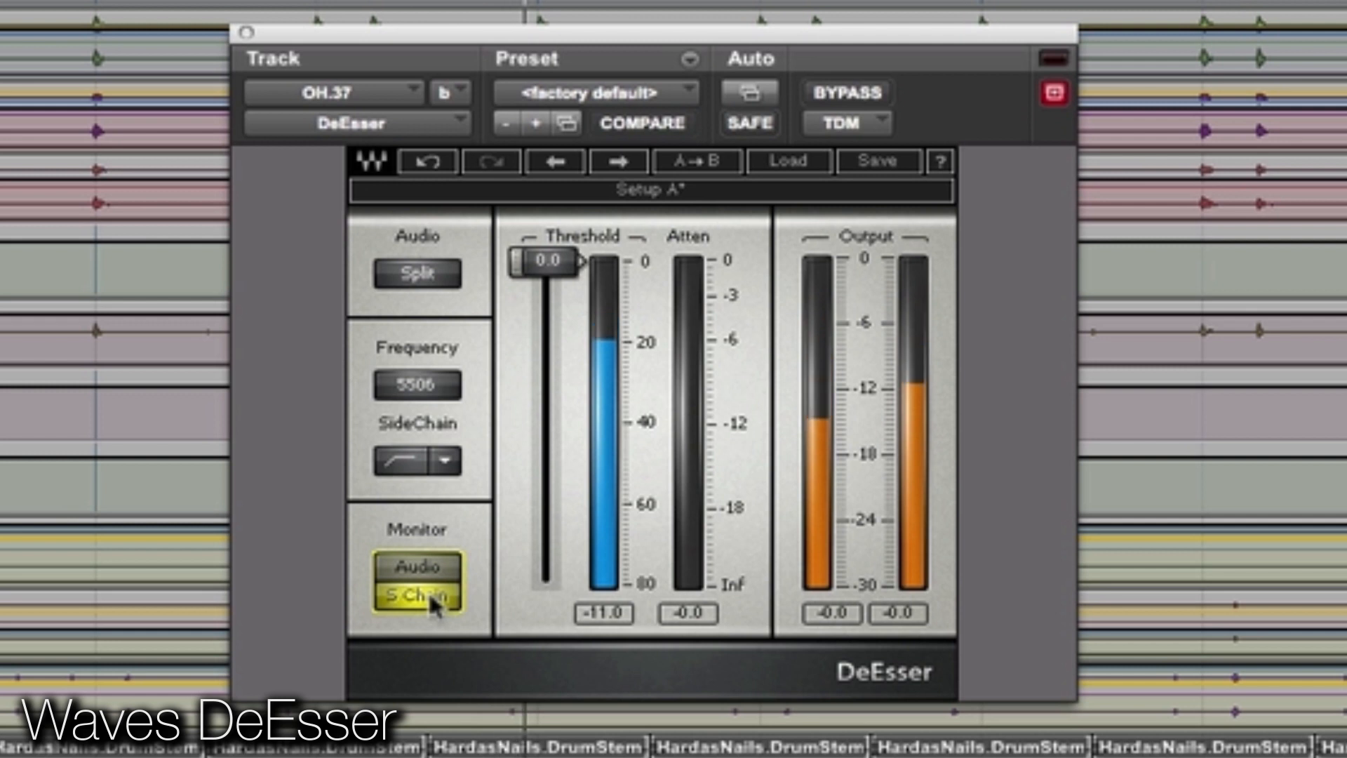
{"action": "left_click_drag", "start_coordinate": [421, 392], "coordinate": [421, 386]}
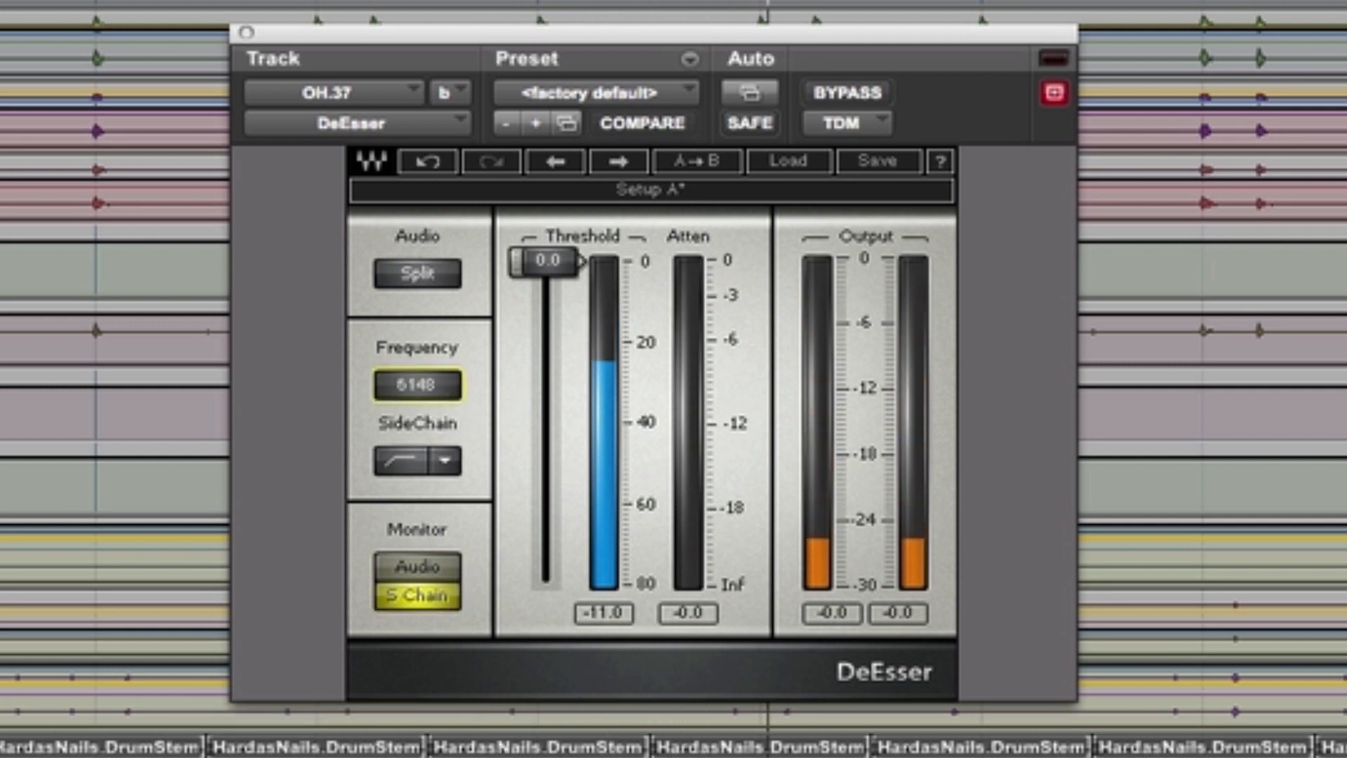
{"action": "left_click_drag", "start_coordinate": [419, 385], "coordinate": [419, 408]}
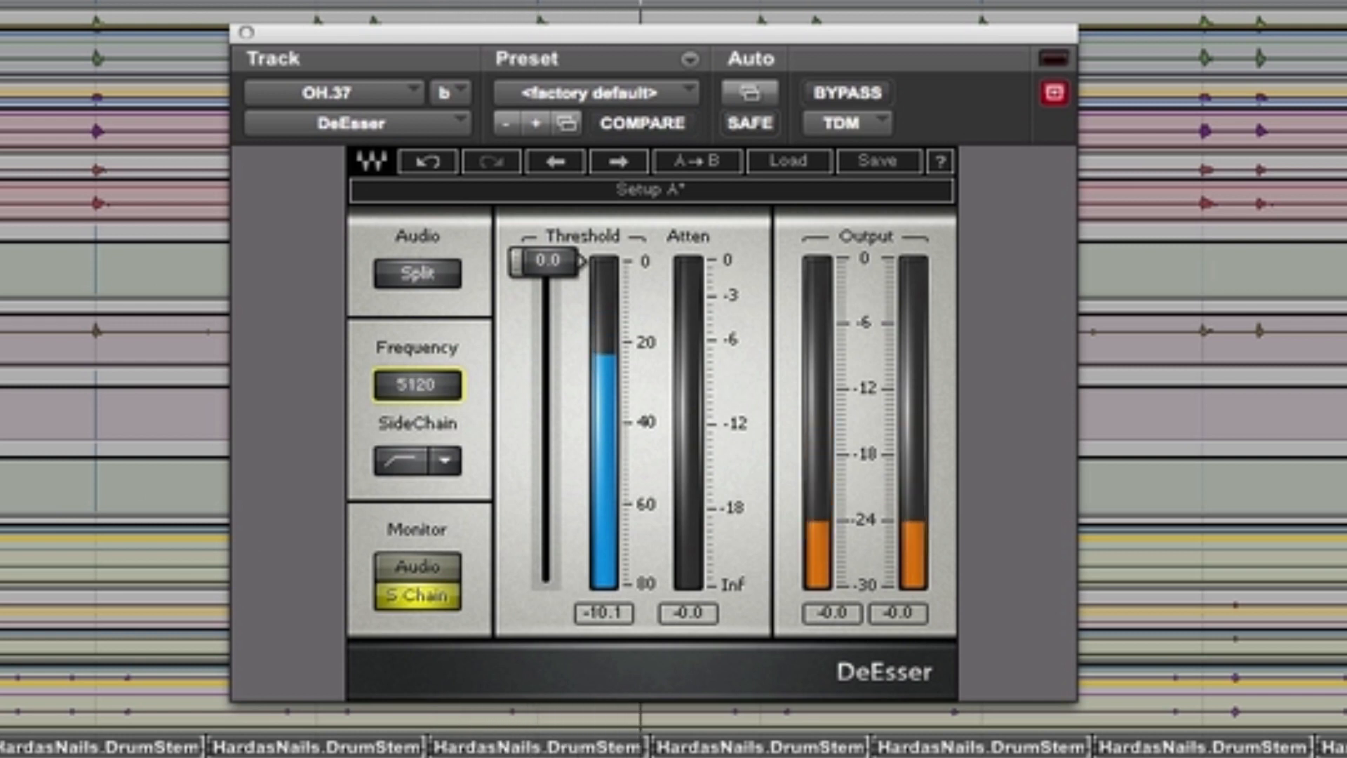
{"action": "left_click_drag", "start_coordinate": [419, 408], "coordinate": [419, 408]}
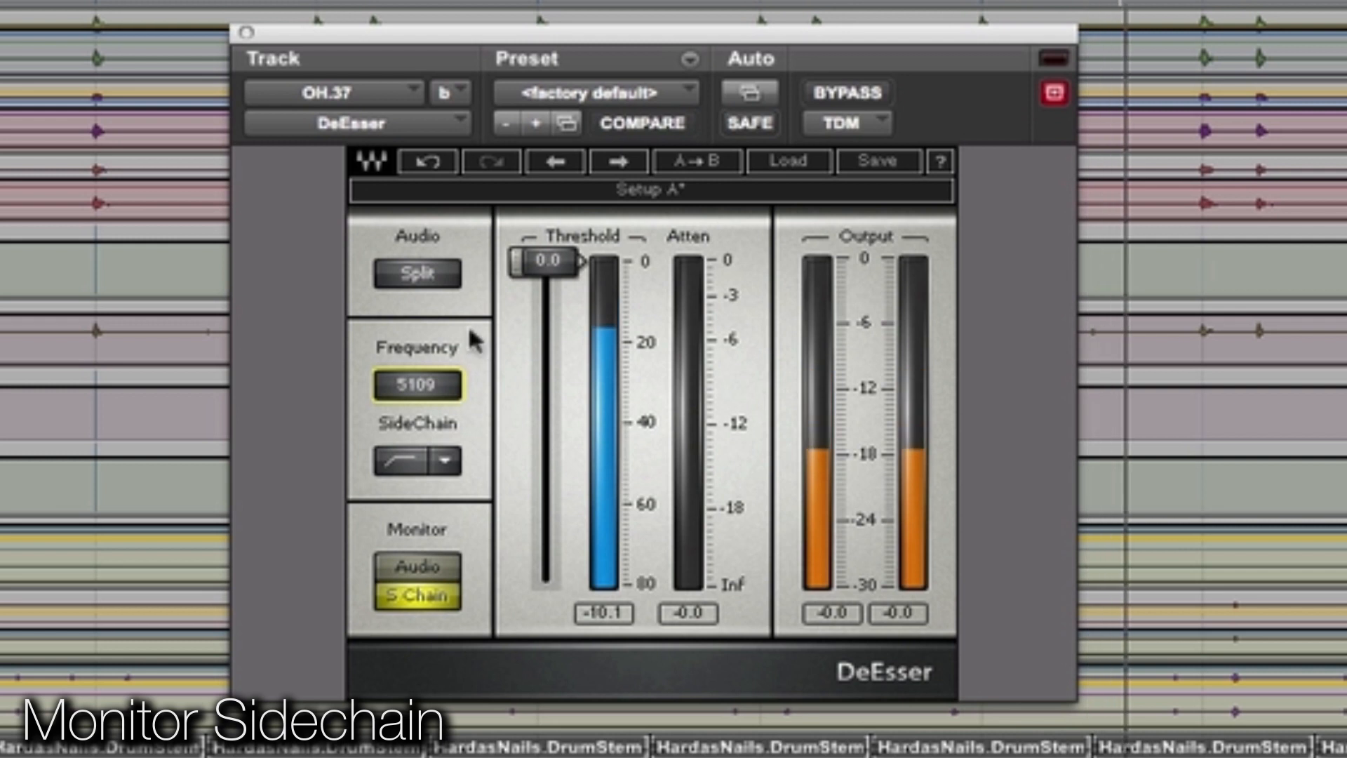
{"action": "left_click_drag", "start_coordinate": [421, 393], "coordinate": [421, 403]}
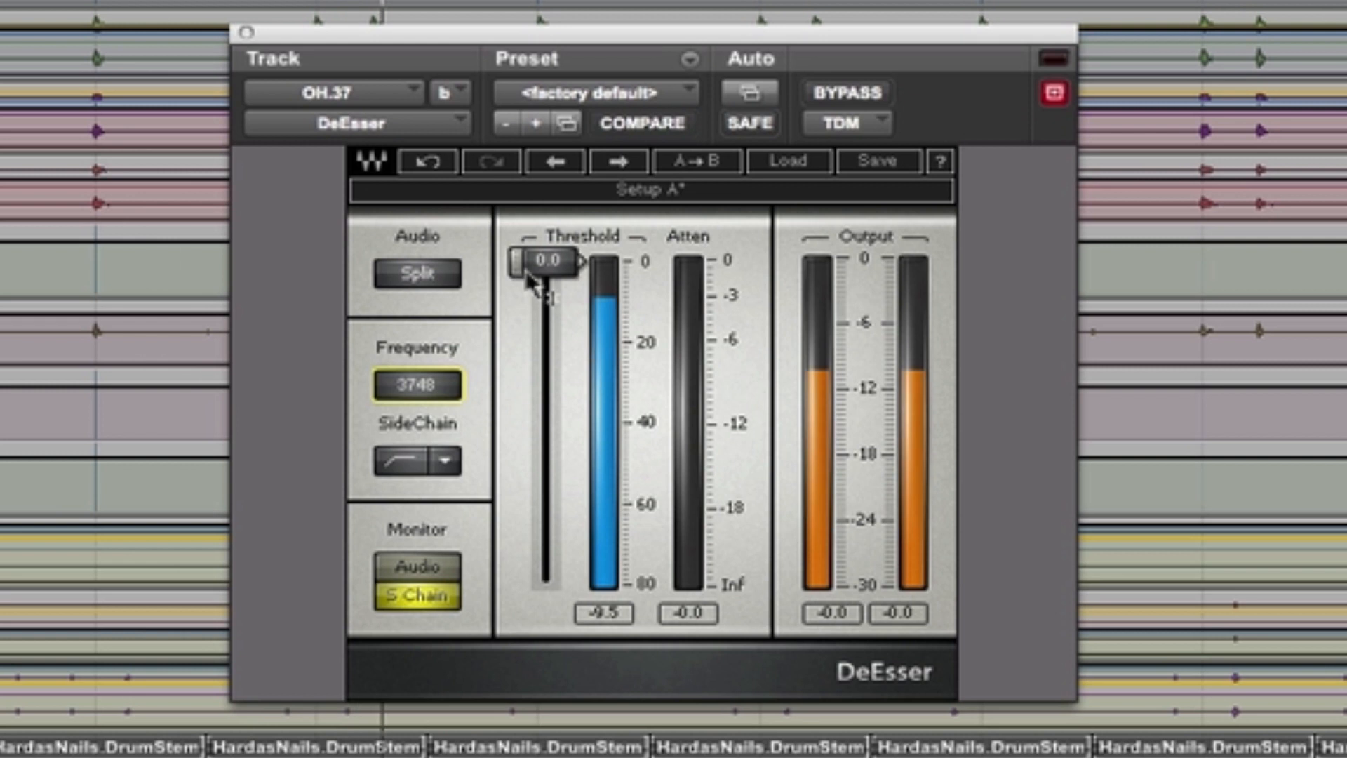
Step: Lower the DeEsser's threshold to -26.5 and switch its monitoring back to the audio
{"action": "left_click_drag", "start_coordinate": [544, 262], "coordinate": [544, 365]}
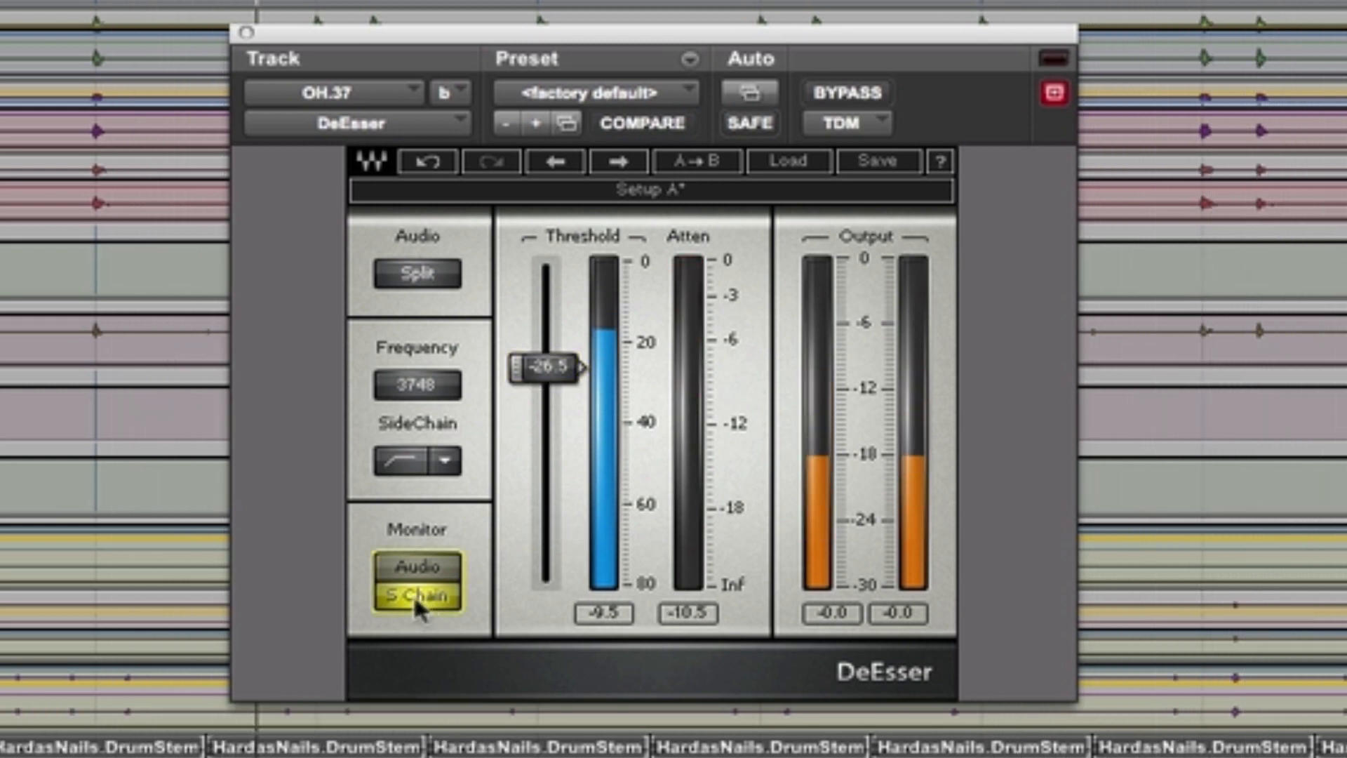
{"action": "left_click", "coordinate": [417, 569]}
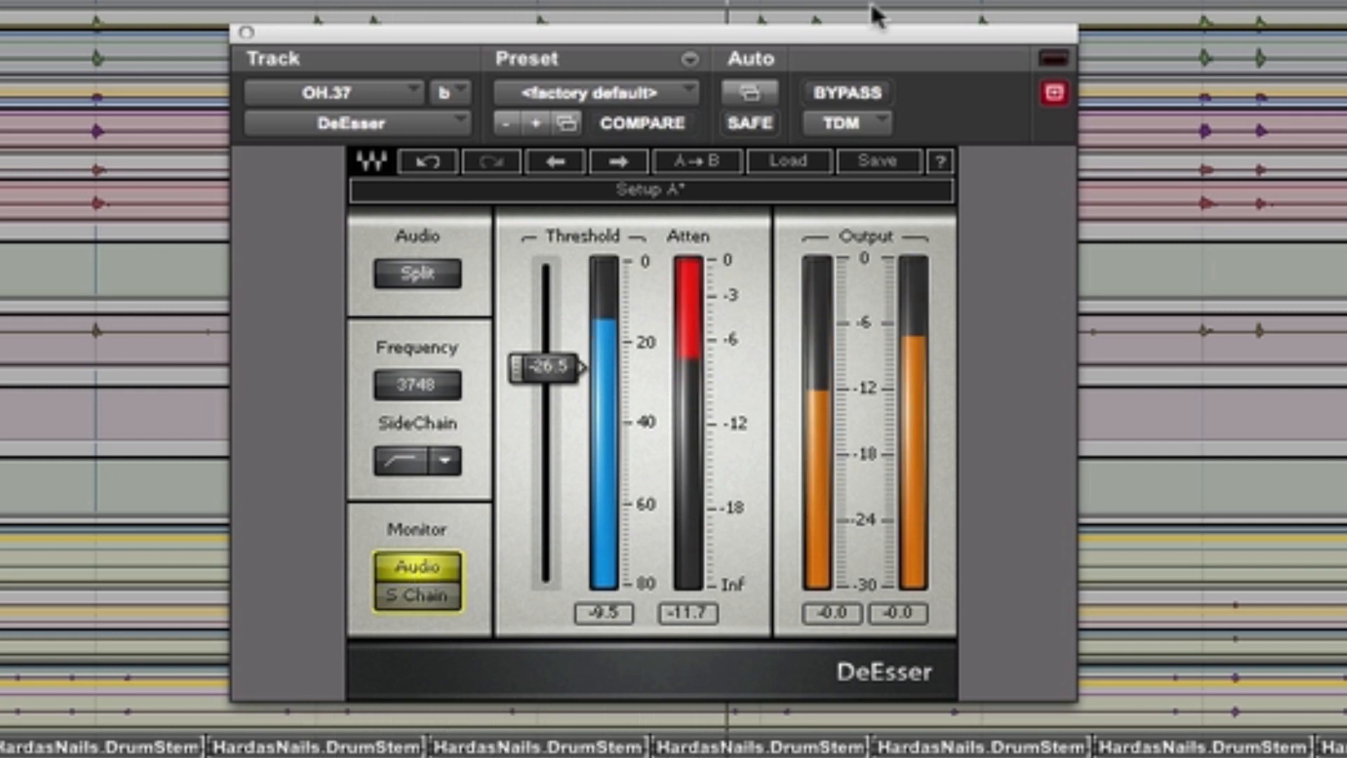
Step: Compare the overheads with the DeEsser bypassed and active, and stop playback
{"action": "left_click", "coordinate": [837, 105]}
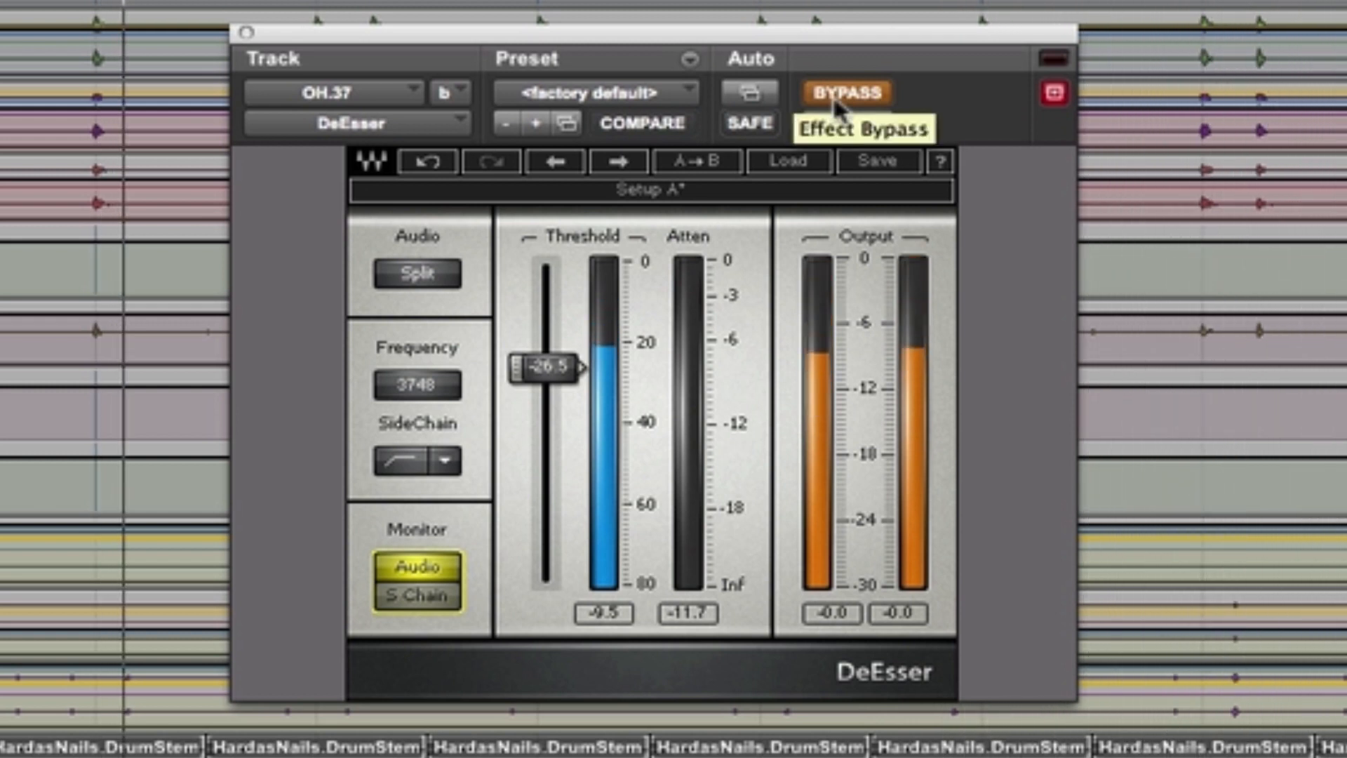
{"action": "left_click", "coordinate": [837, 104]}
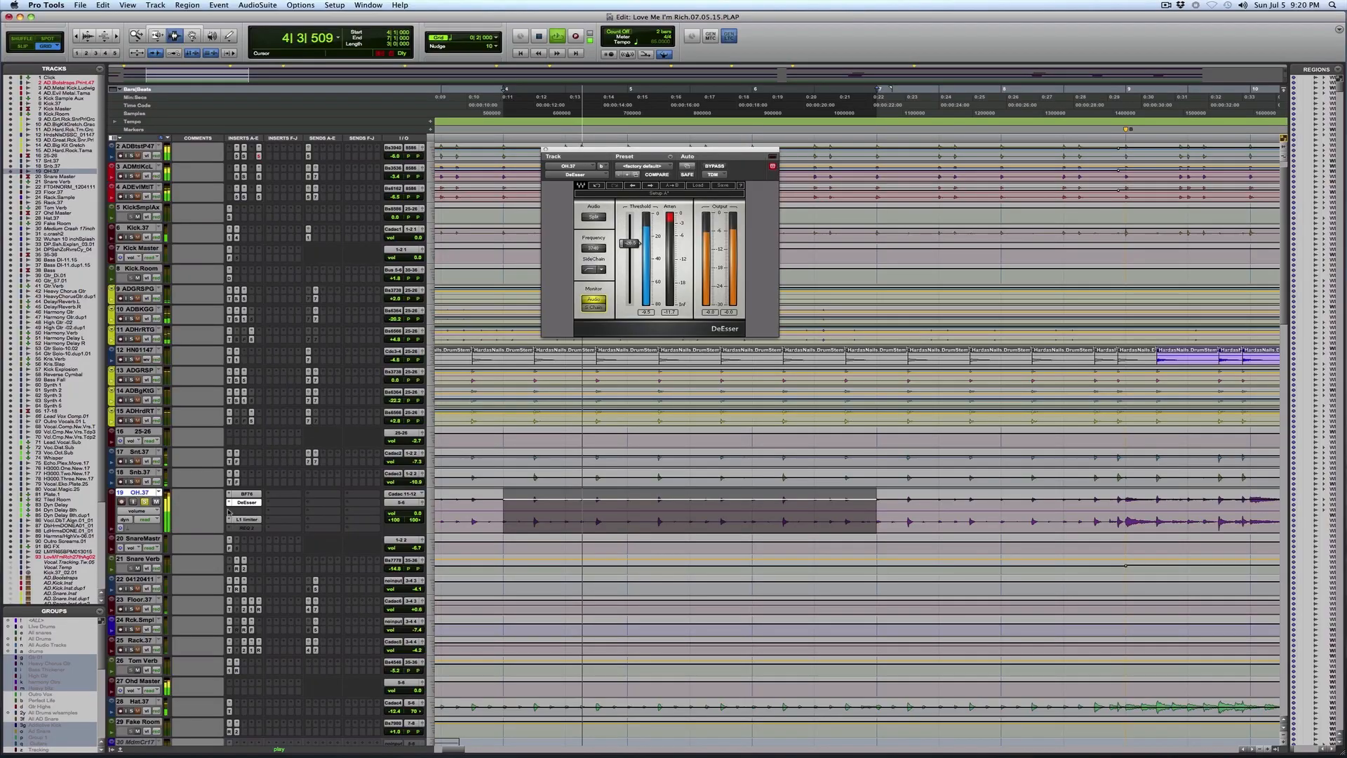
{"action": "key", "text": "space"}
Step: Insert the stereo multichannel TDM FilterBank E2 EQ on OH.37 between the DeEsser and the L1 limiter
{"action": "left_click", "coordinate": [228, 512]}
{"action": "mouse_move", "coordinate": [309, 527]}
{"action": "mouse_move", "coordinate": [380, 528]}
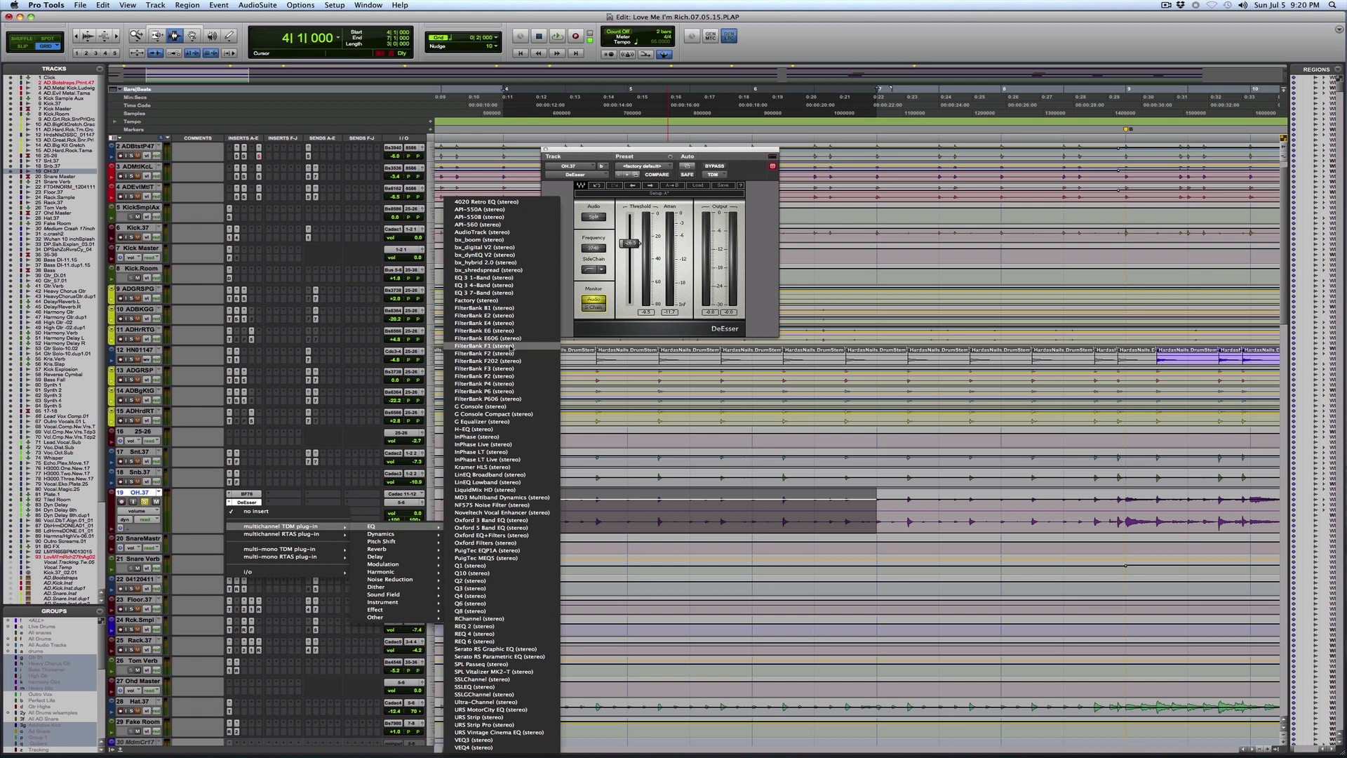
{"action": "left_click", "coordinate": [514, 318]}
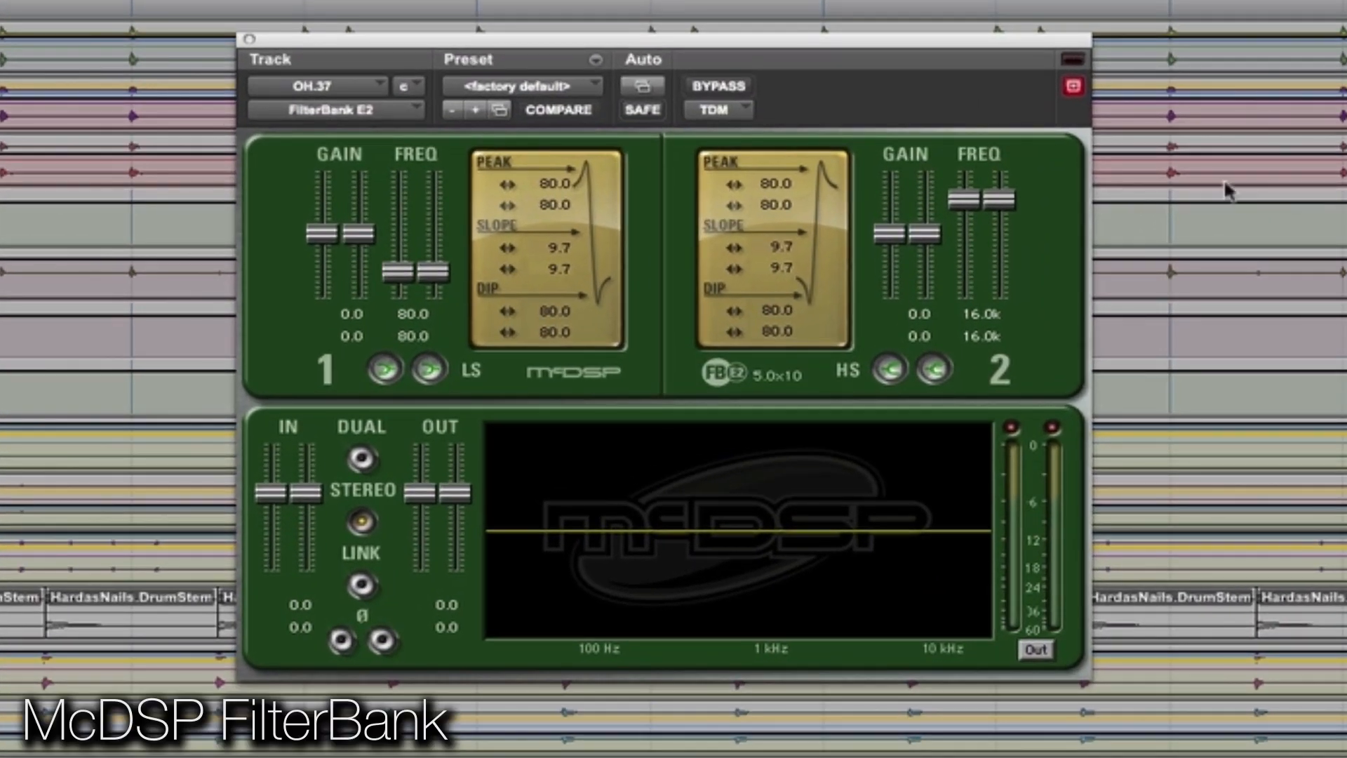
Step: Set the FilterBank E2's high shelf to 5.00k with 3.4 gain, peak 67.4 and slope 2.3
{"action": "left_click_drag", "start_coordinate": [986, 199], "coordinate": [934, 298]}
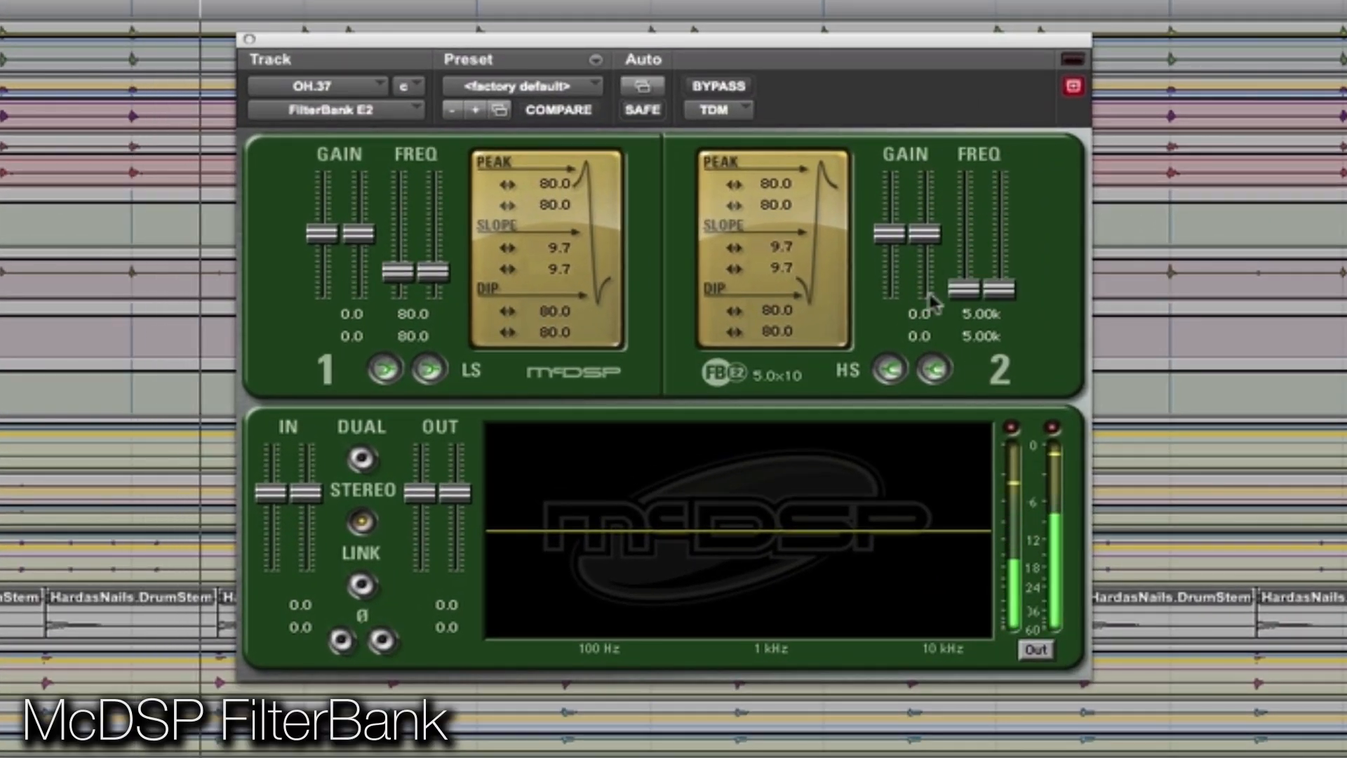
{"action": "left_click_drag", "start_coordinate": [905, 239], "coordinate": [906, 223]}
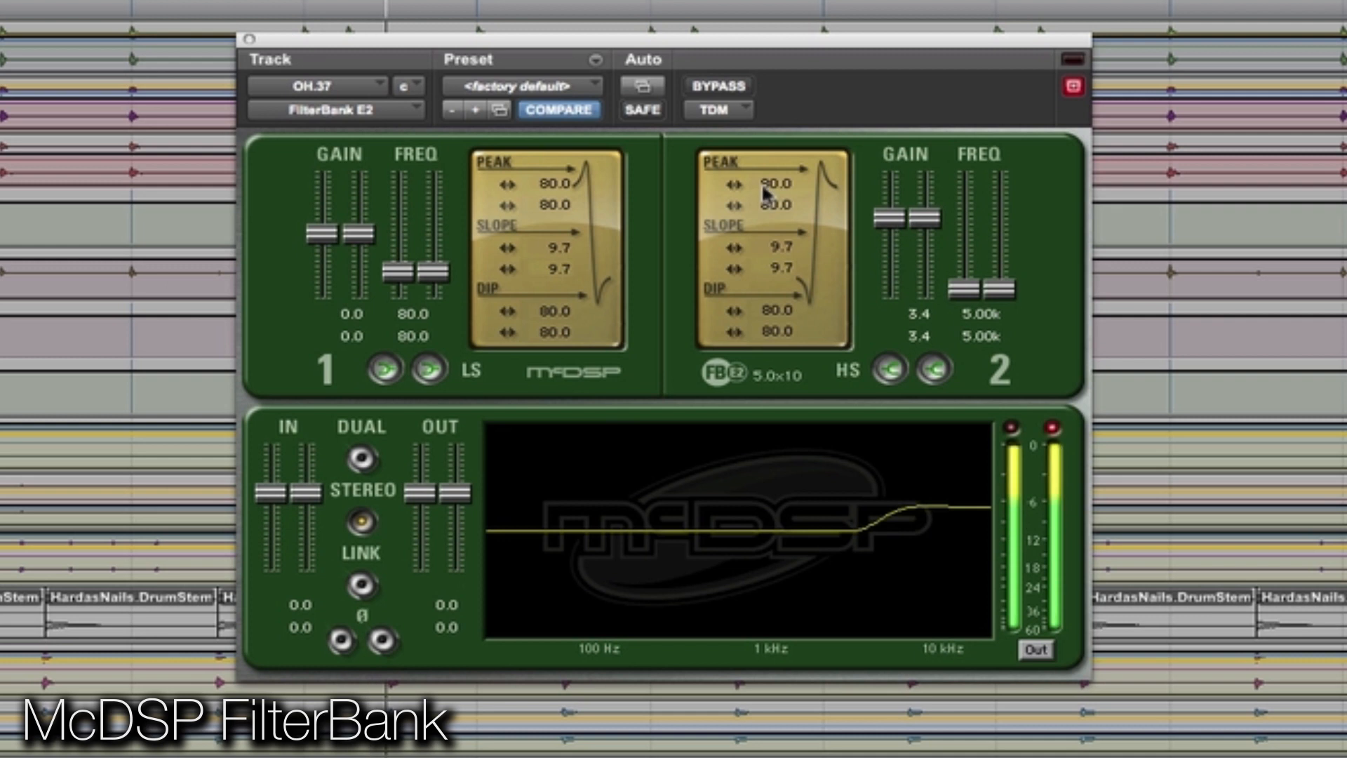
{"action": "left_click_drag", "start_coordinate": [730, 184], "coordinate": [665, 213]}
{"action": "left_click_drag", "start_coordinate": [734, 248], "coordinate": [570, 287]}
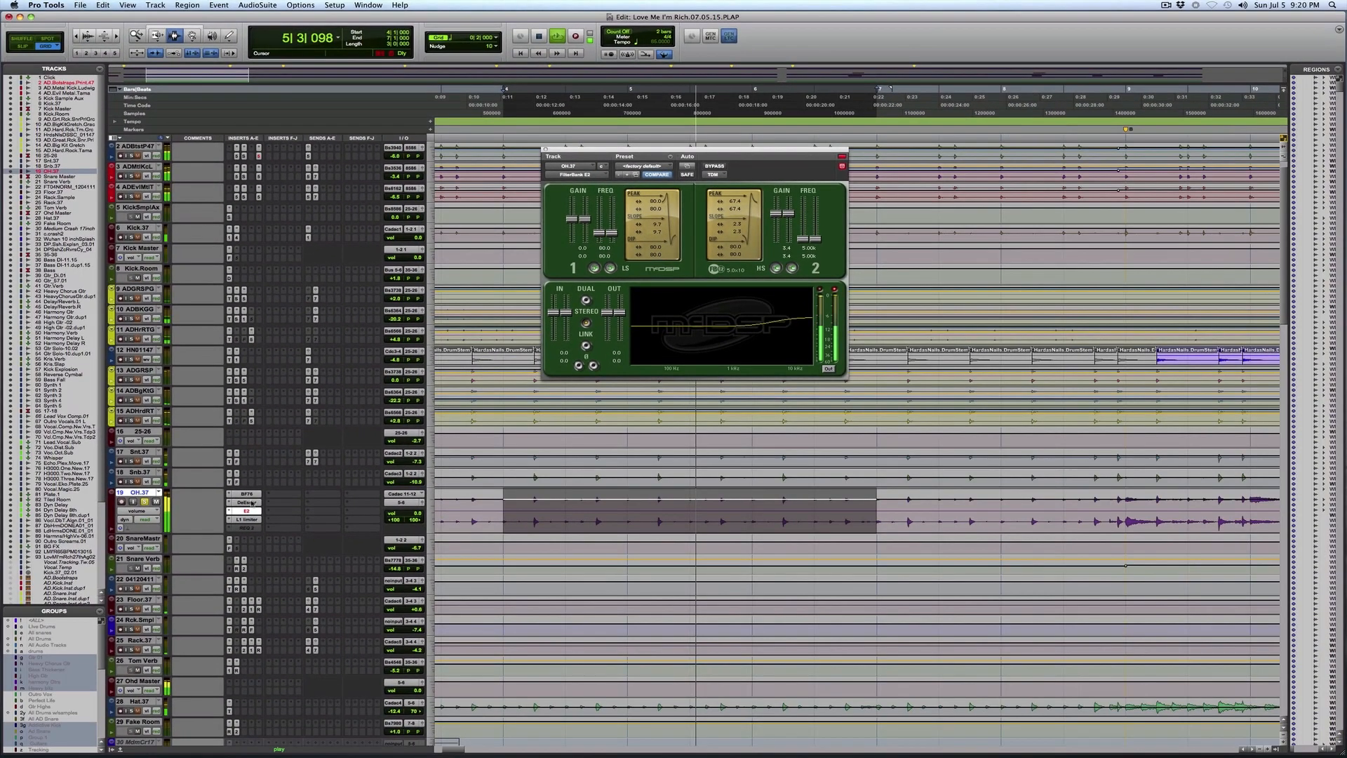
Step: Compare the overheads with the FilterBank E2 insert bypassed and active
{"action": "left_click", "coordinate": [255, 512], "text": "super"}
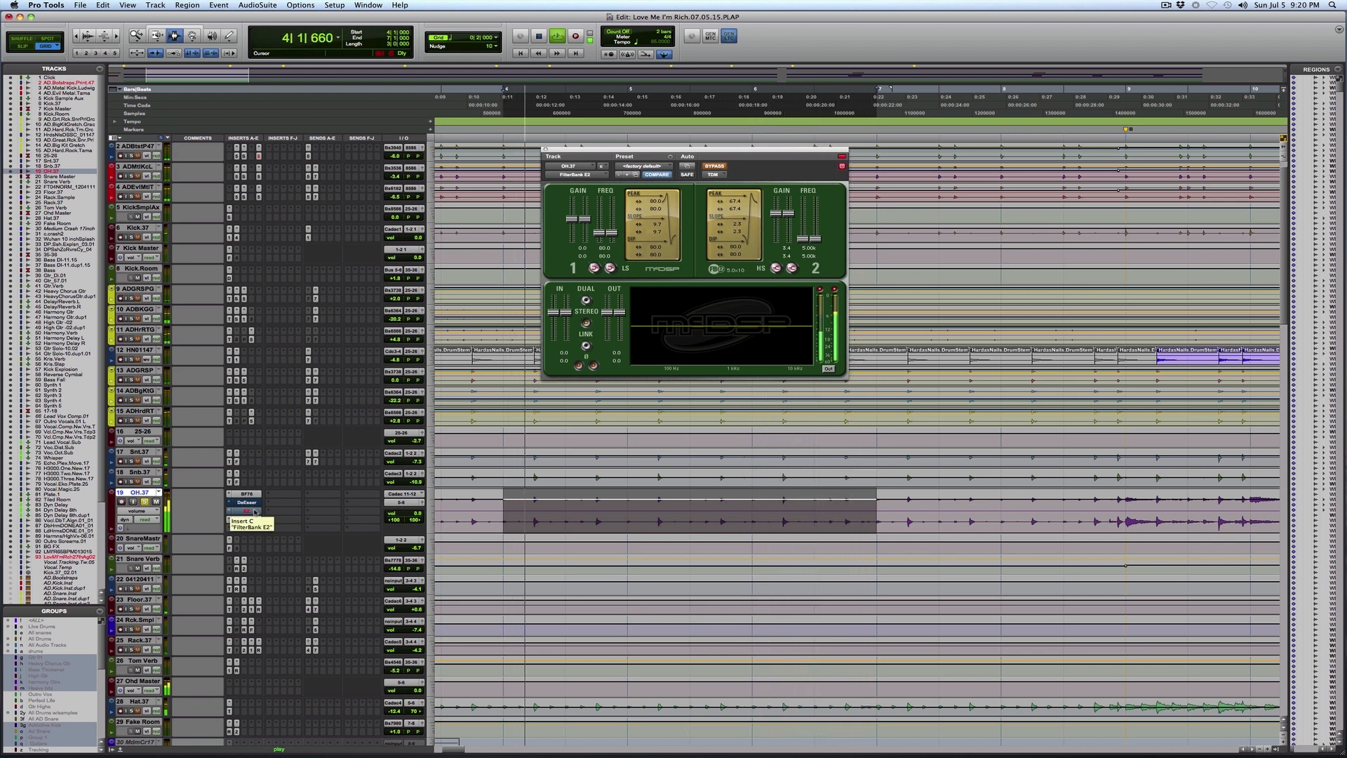
{"action": "left_click", "coordinate": [255, 510], "text": "super"}
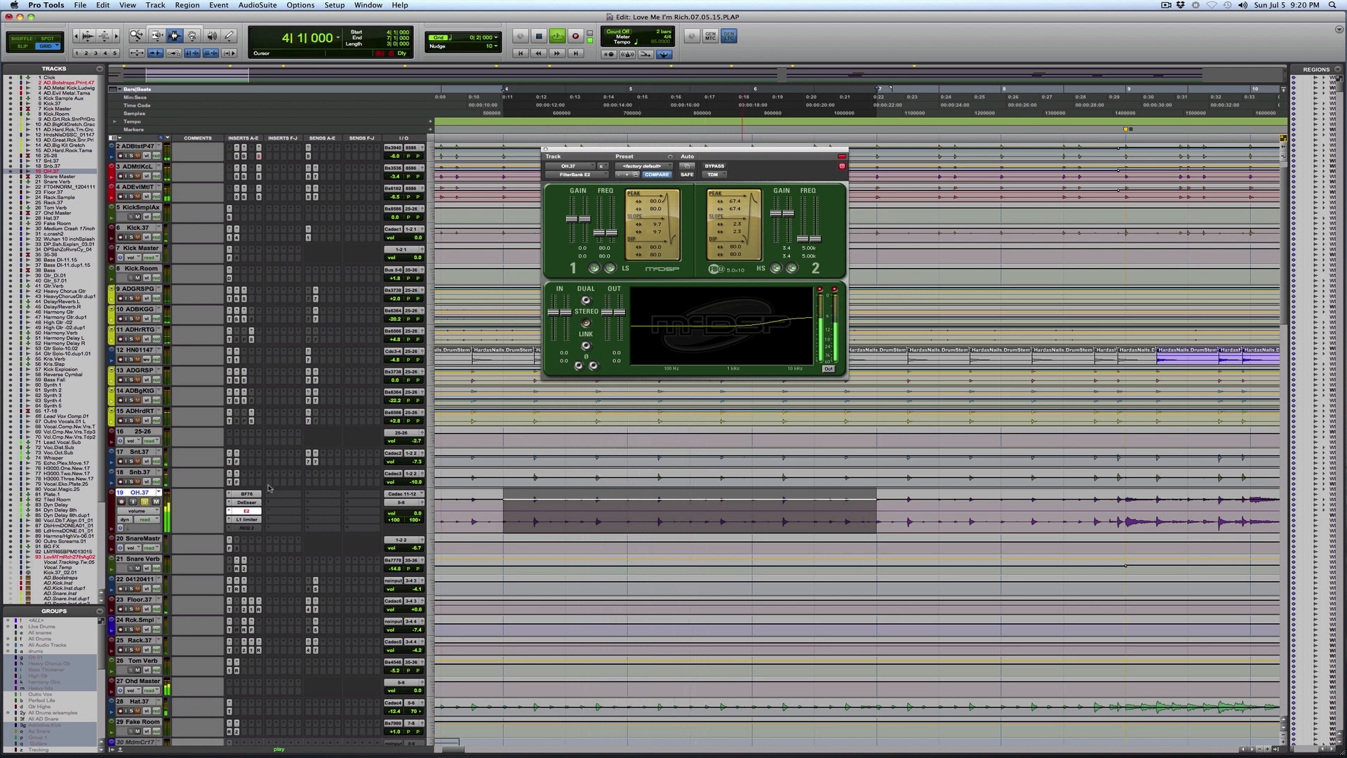
Step: Review the BF76, L1 limiter and DeEsser settings on OH.37 and play the passage with the DeEsser showing
{"action": "left_click", "coordinate": [247, 494]}
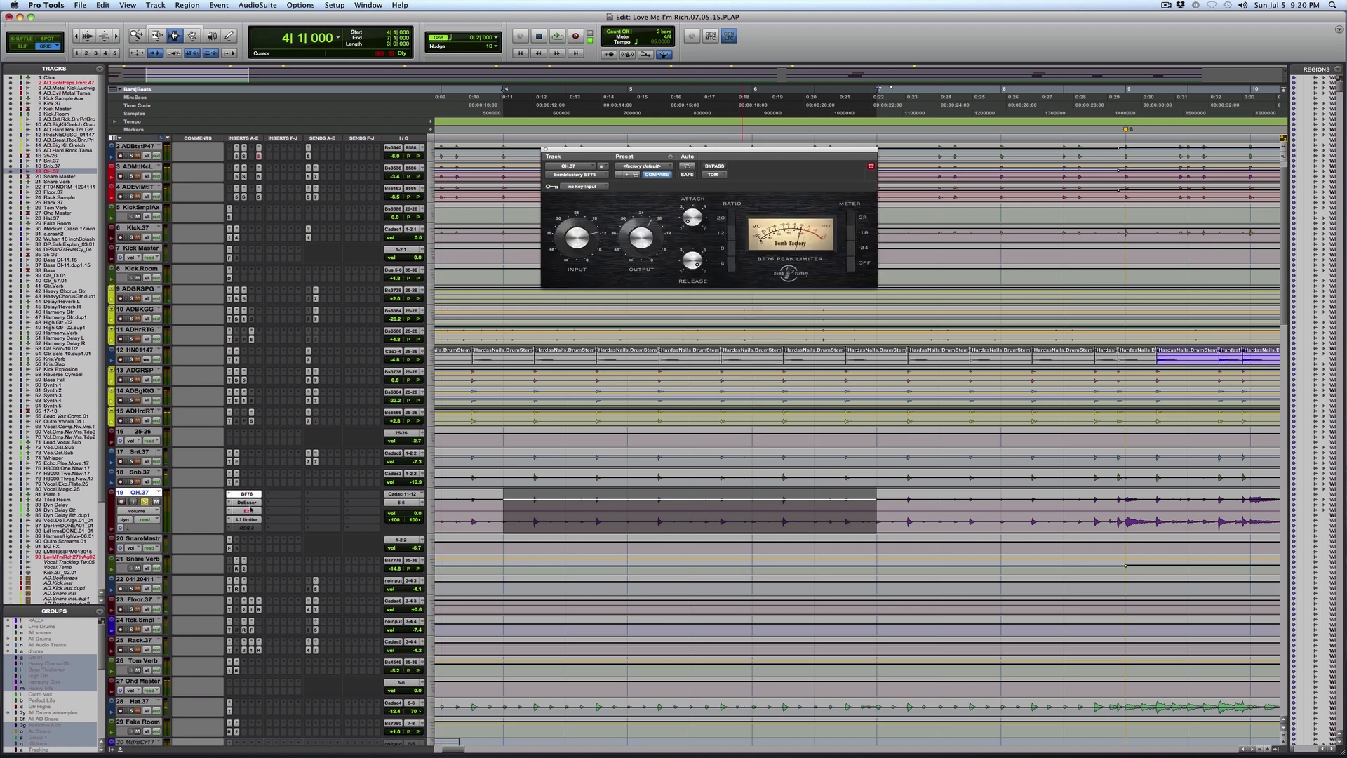
{"action": "left_click", "coordinate": [248, 520]}
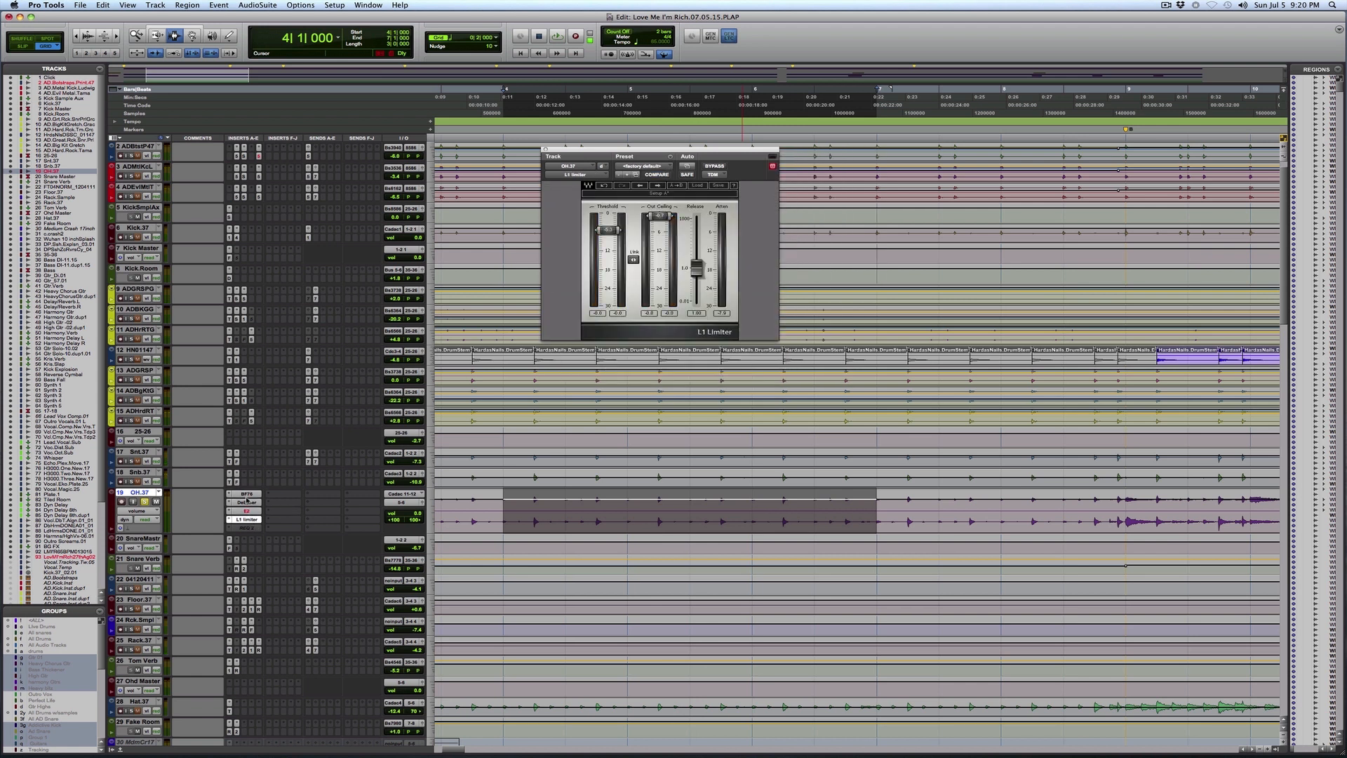
{"action": "left_click", "coordinate": [250, 502]}
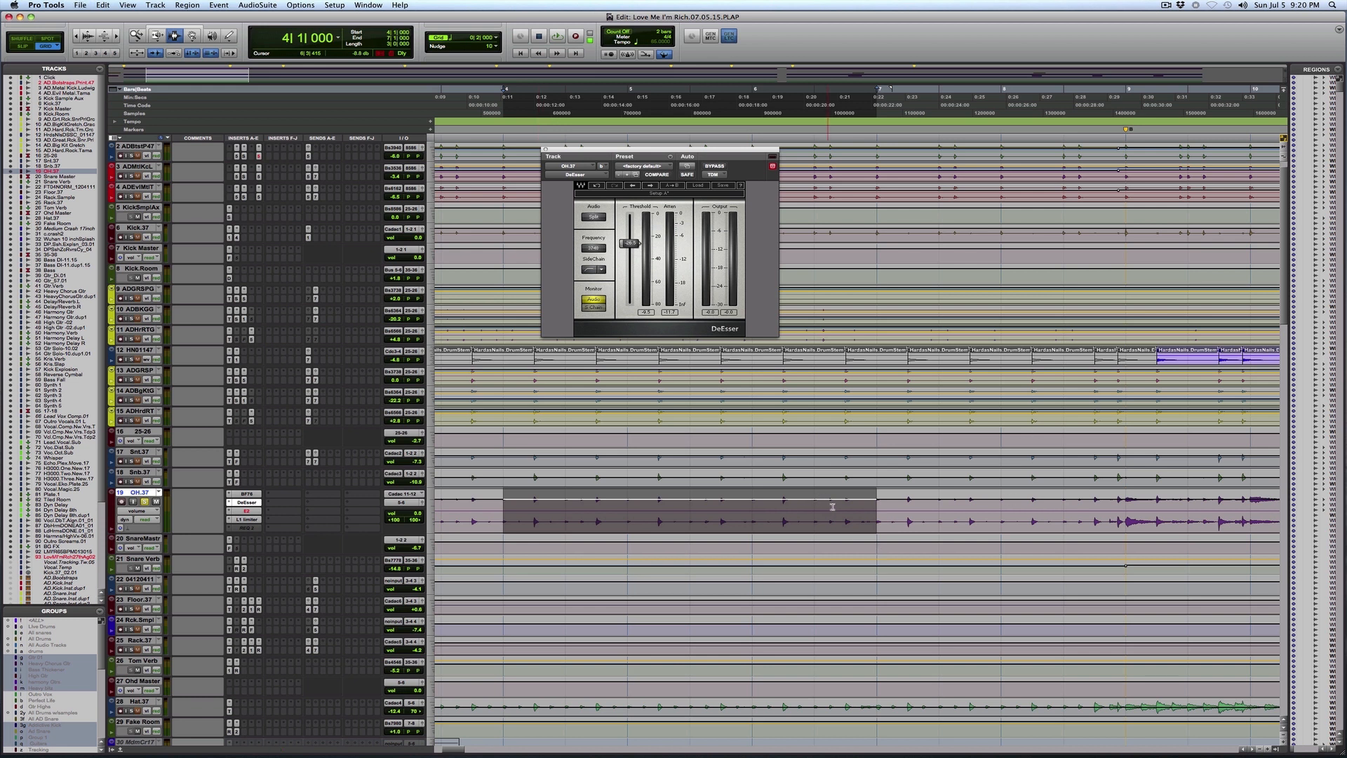
{"action": "key", "text": "space"}
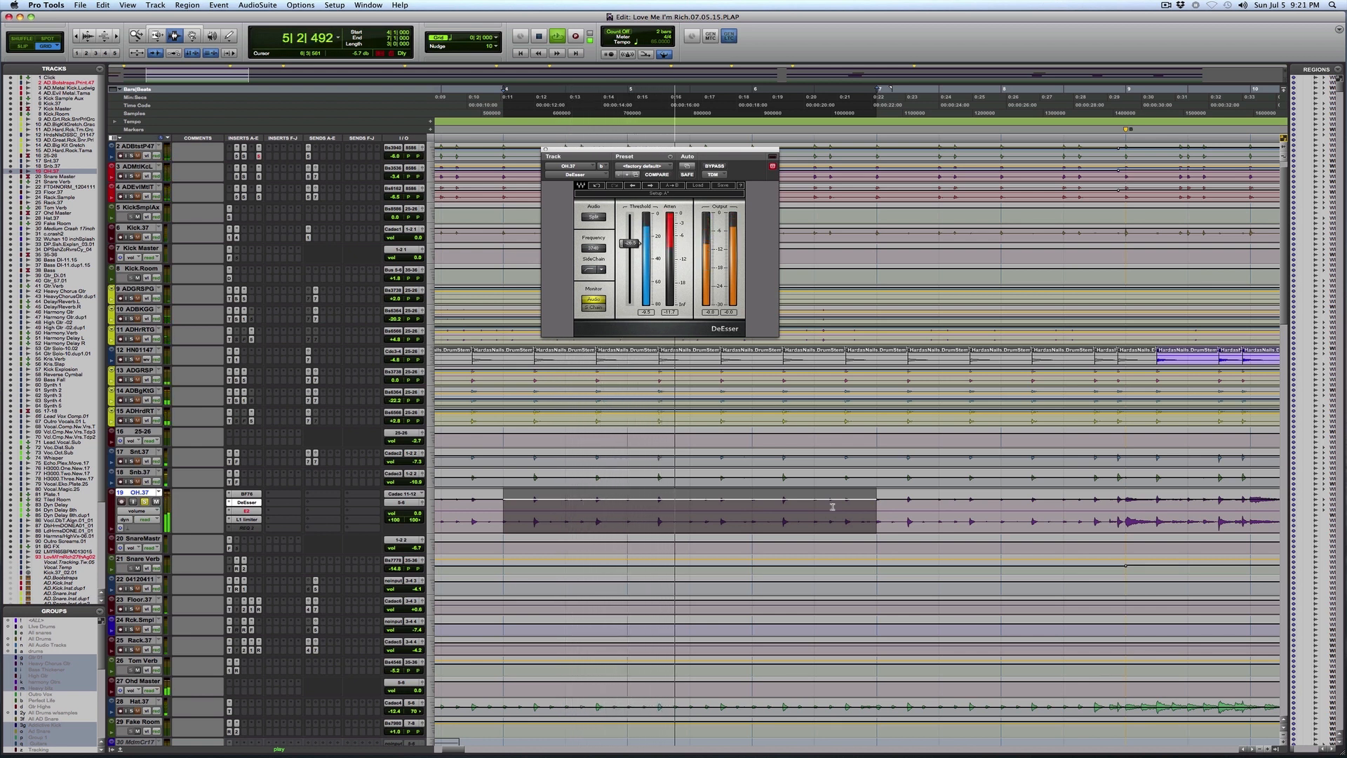
{"action": "key", "text": "space"}
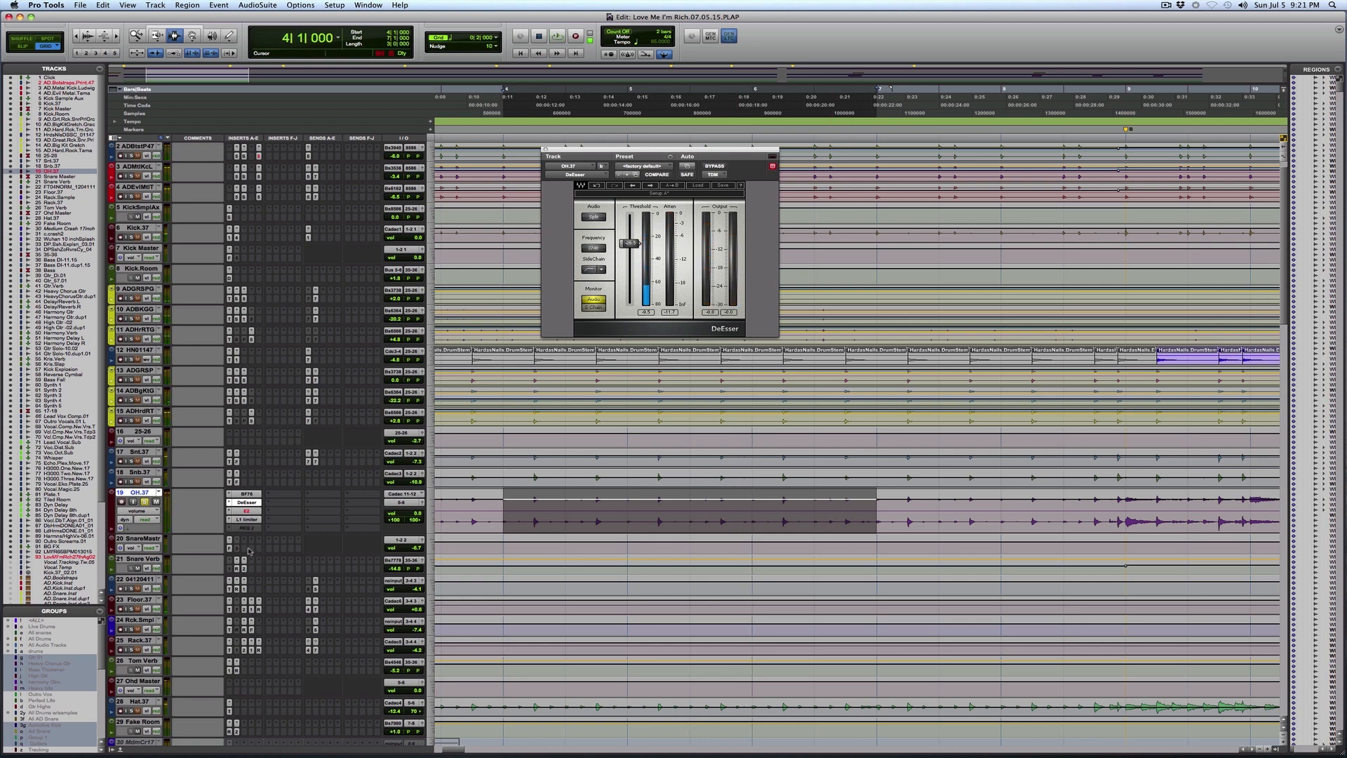
Step: Boost the FilterBank E2's low shelf on OH.37, setting its frequency to 60.3 and its gain to 8.9 during playback
{"action": "left_click", "coordinate": [249, 511]}
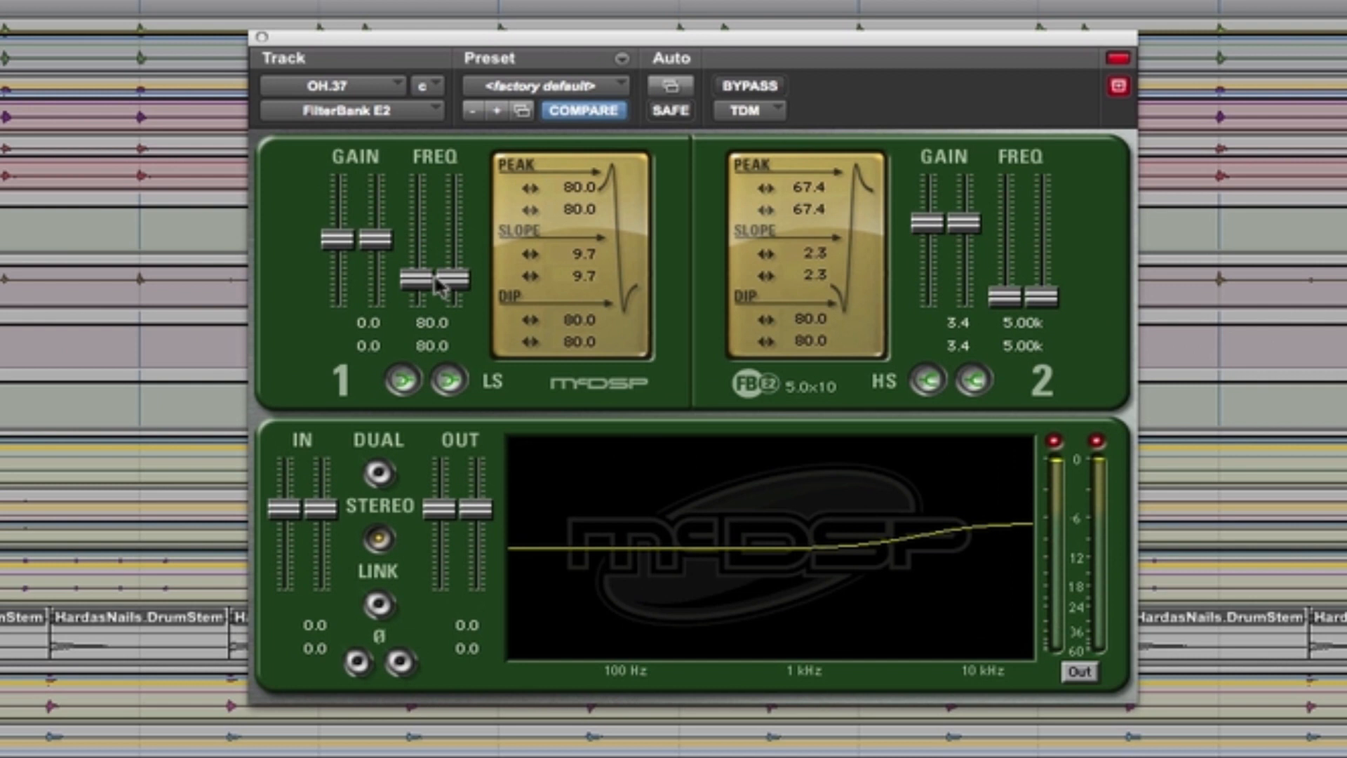
{"action": "left_click_drag", "start_coordinate": [457, 274], "coordinate": [441, 294]}
{"action": "left_click_drag", "start_coordinate": [375, 240], "coordinate": [371, 213]}
{"action": "key", "text": "space"}
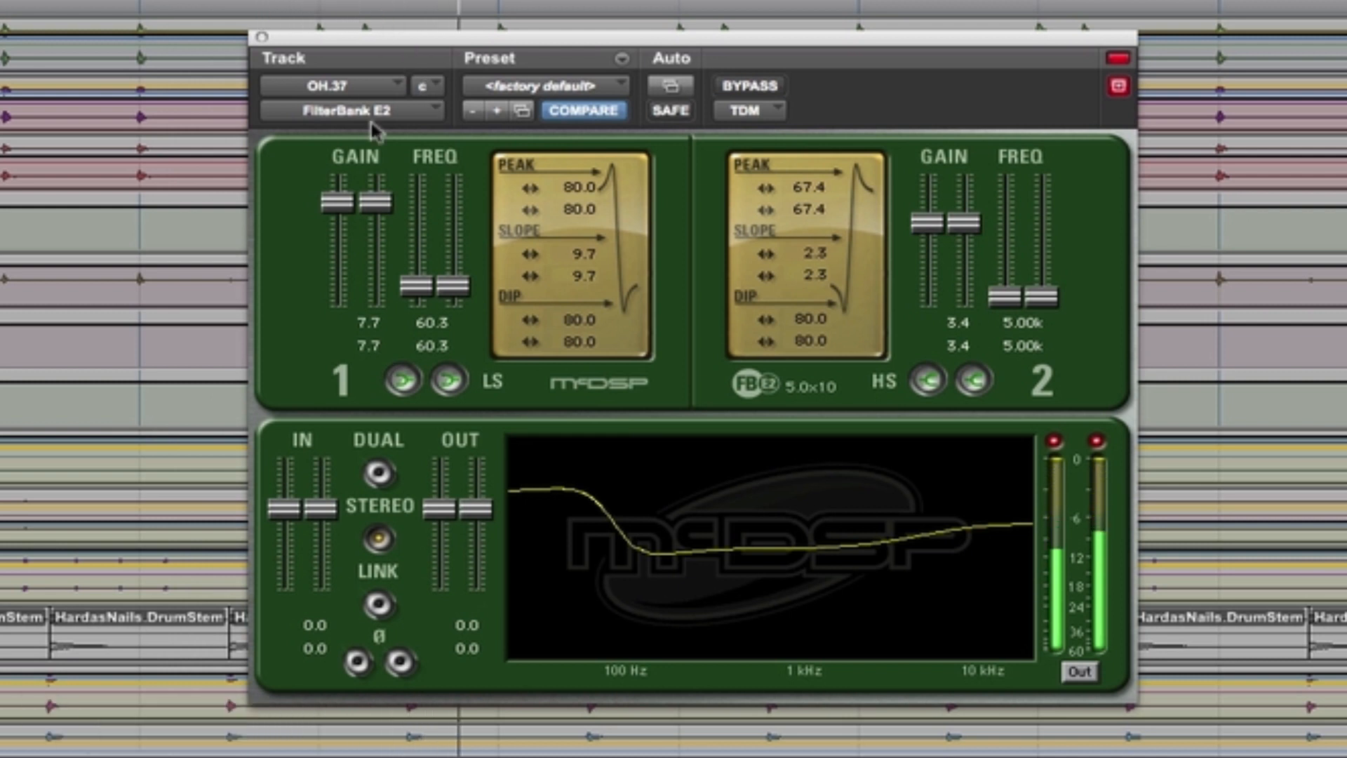
{"action": "left_click_drag", "start_coordinate": [376, 209], "coordinate": [377, 202]}
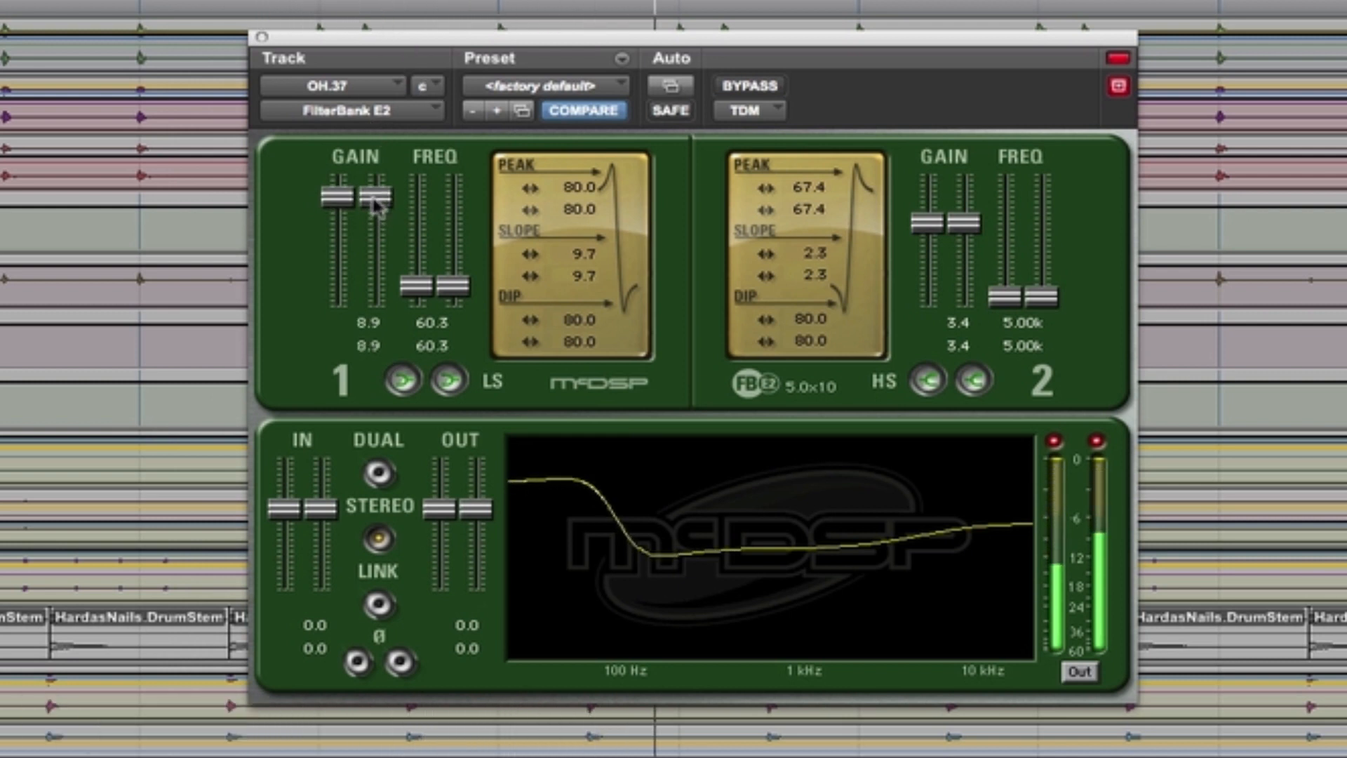
Step: Compare the overheads with the FilterBank E2 bypassed and active, and close the plug-in window
{"action": "left_click", "coordinate": [734, 88]}
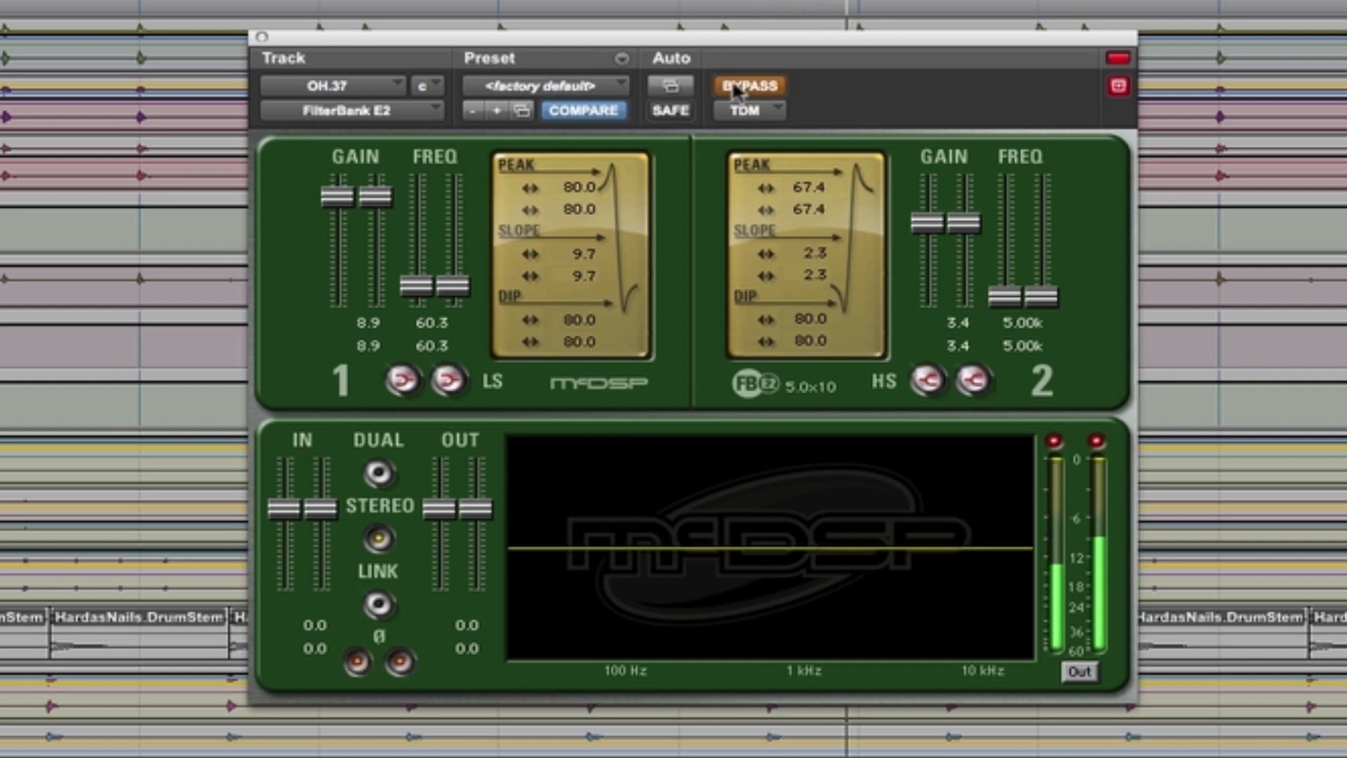
{"action": "left_click", "coordinate": [735, 90]}
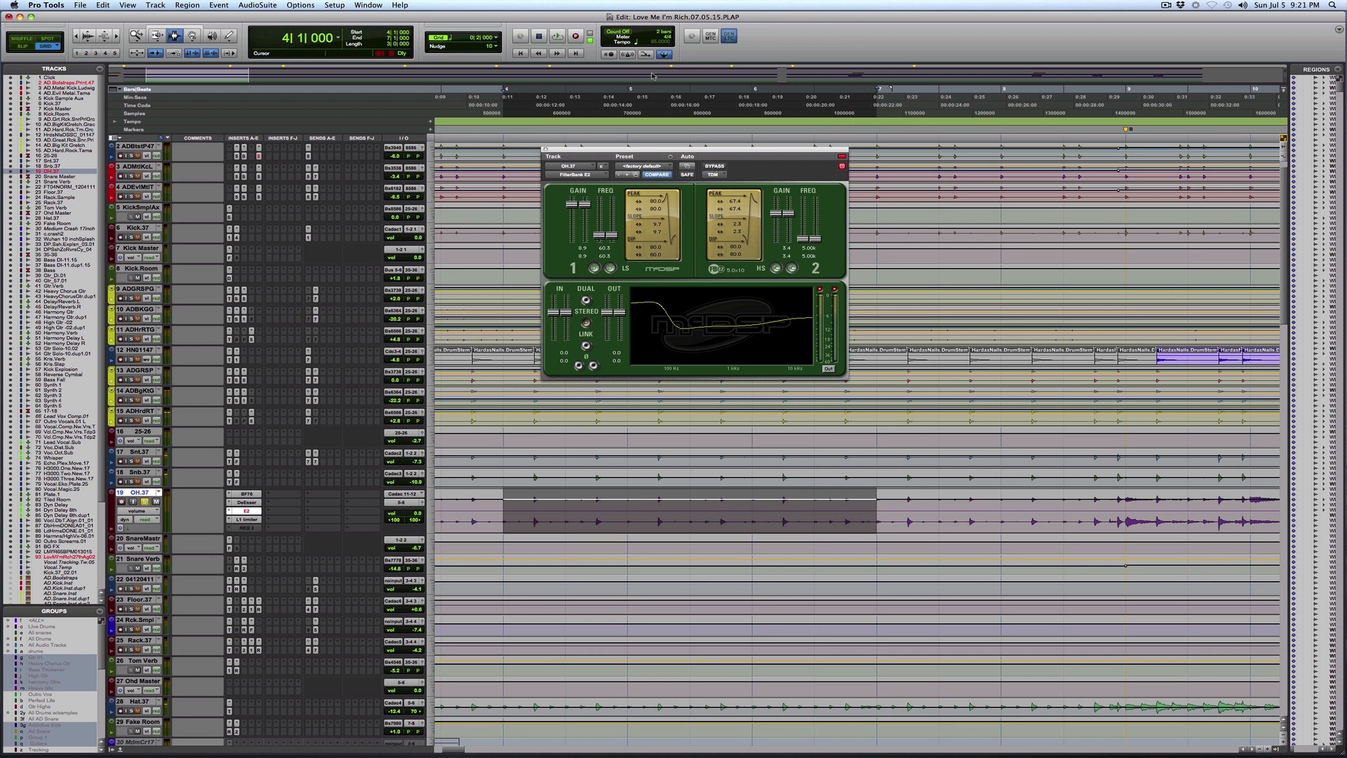
{"action": "left_click", "coordinate": [545, 149]}
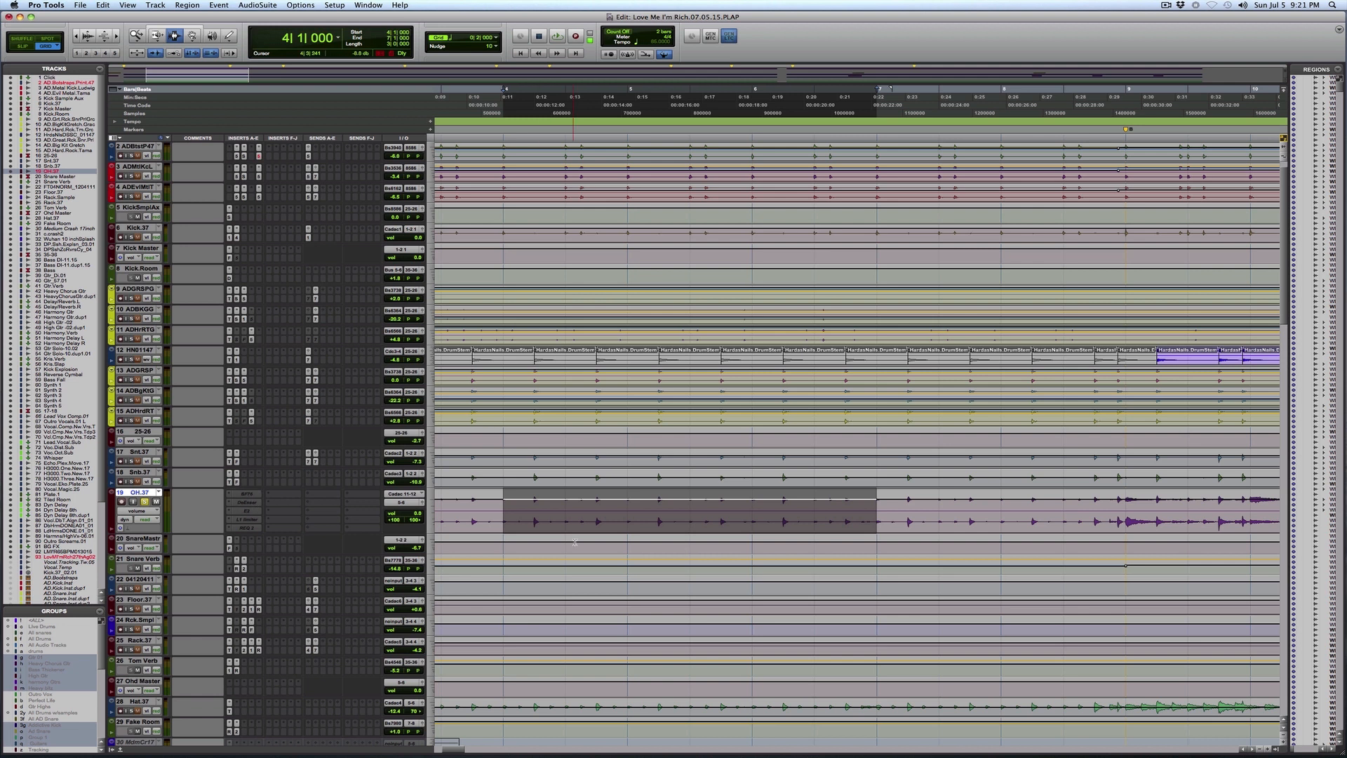
Step: Look through the session's tracks from the drums down past the bass, guitars and synths to the vocals and back
{"action": "scroll", "coordinate": [573, 544], "scroll_direction": "down", "scroll_amount": 3}
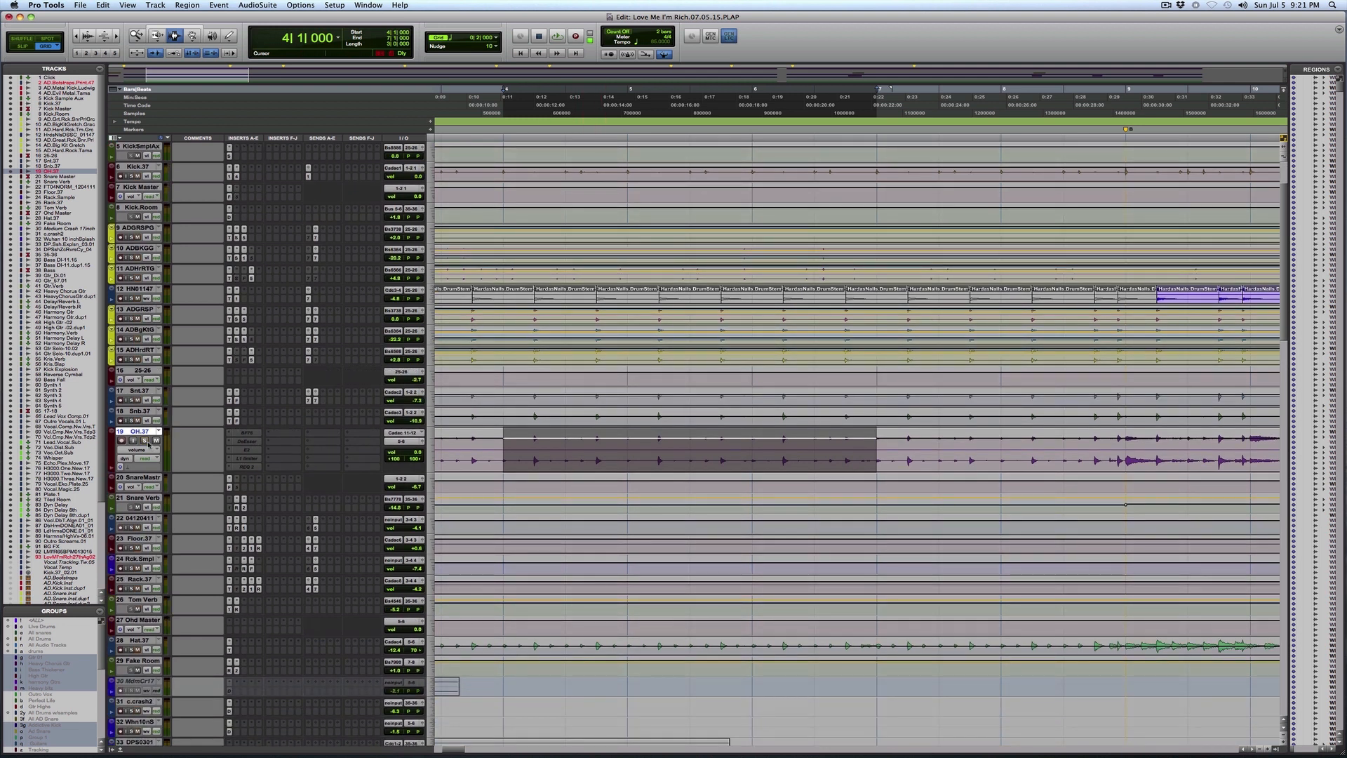
{"action": "scroll", "coordinate": [674, 662], "scroll_direction": "down", "scroll_amount": 15}
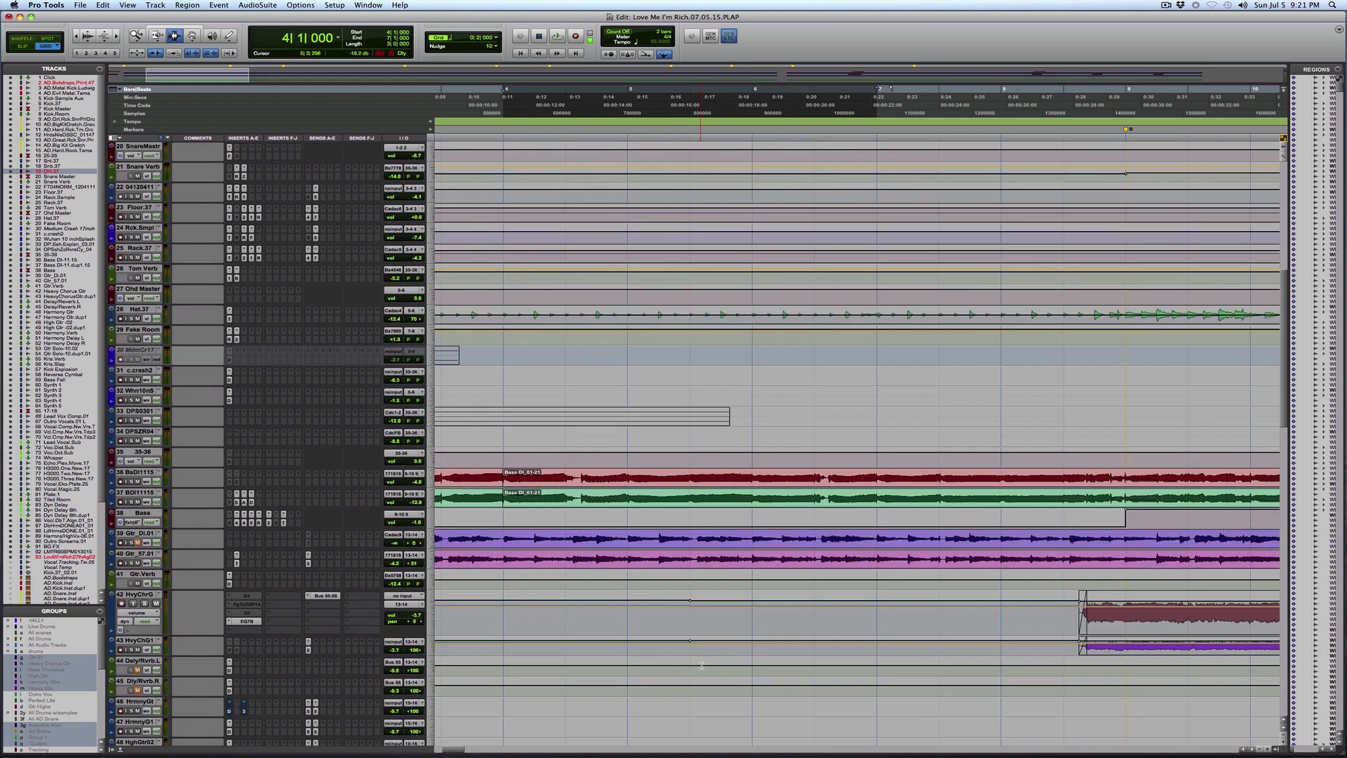
{"action": "scroll", "coordinate": [702, 665], "scroll_direction": "down", "scroll_amount": 7}
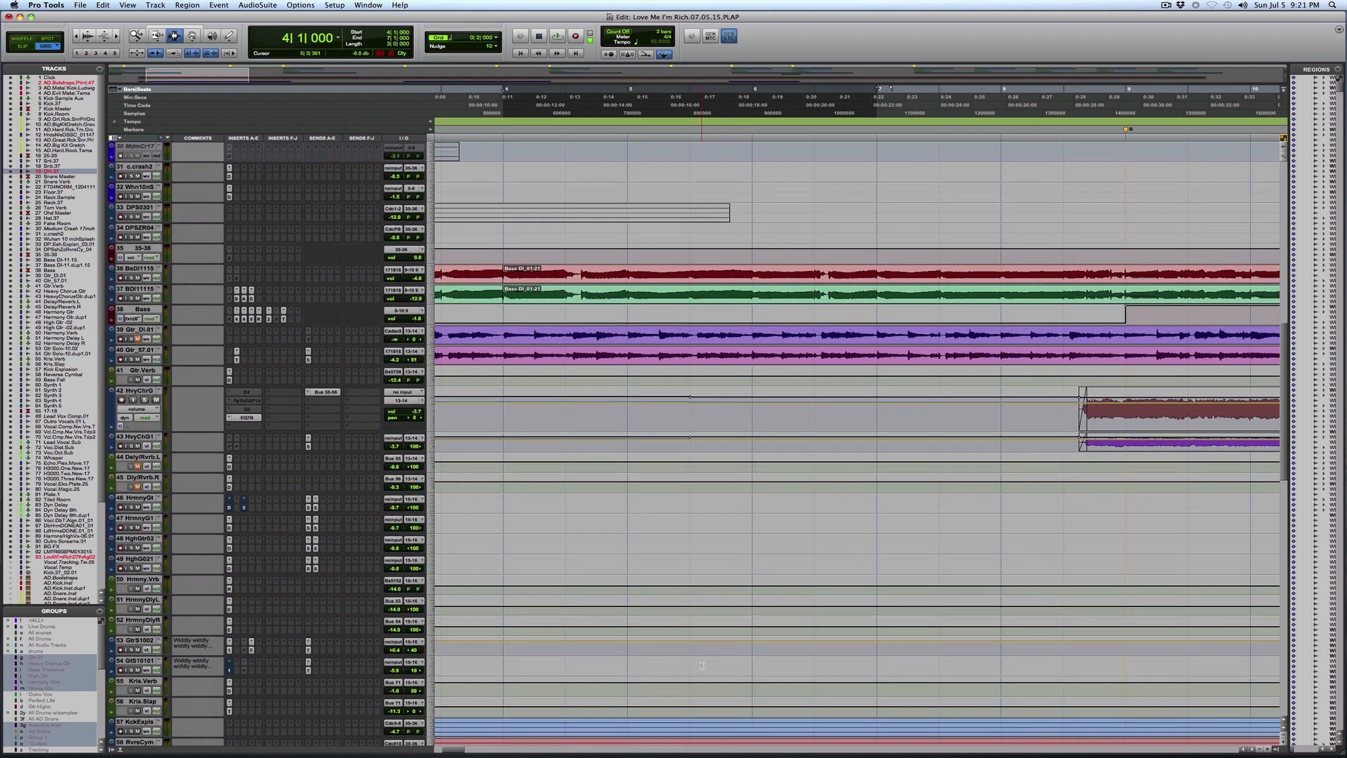
{"action": "scroll", "coordinate": [703, 665], "scroll_direction": "up", "scroll_amount": 3}
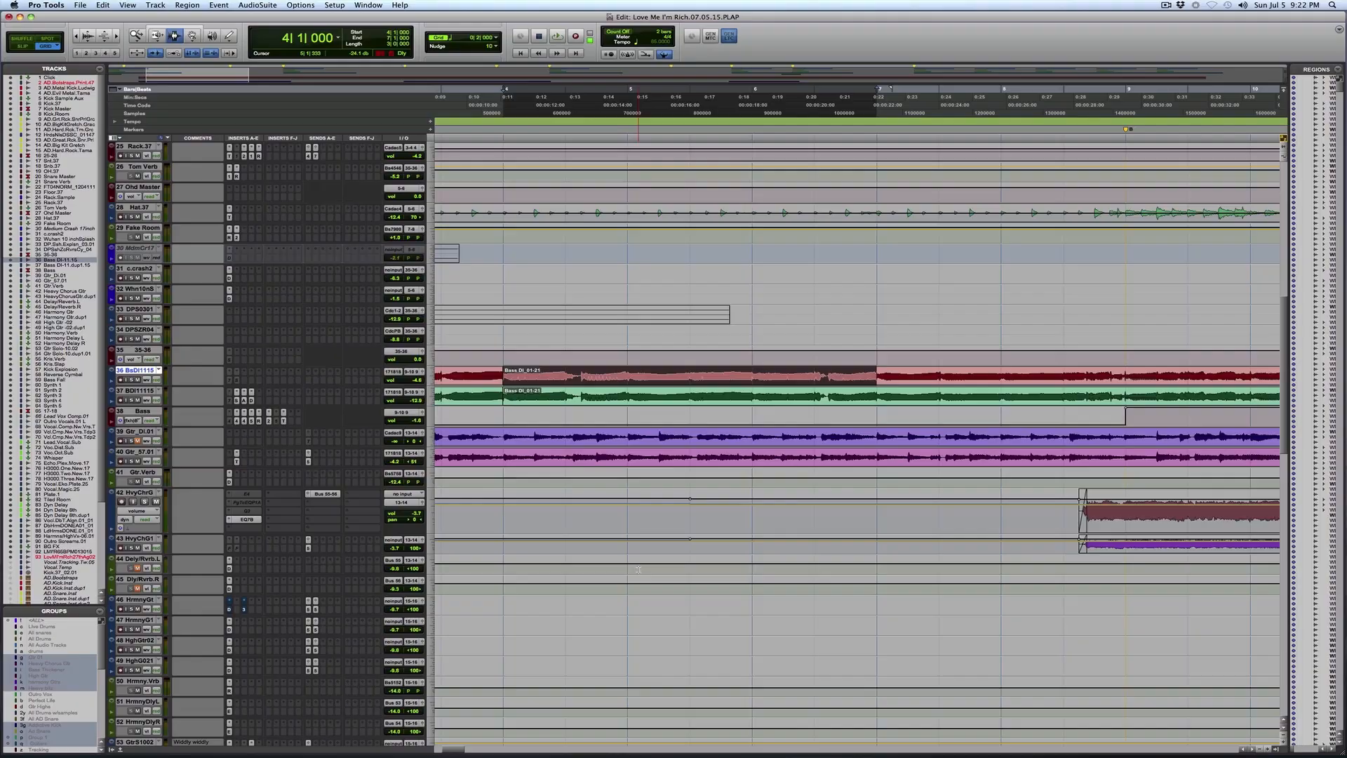
{"action": "scroll", "coordinate": [640, 568], "scroll_direction": "down", "scroll_amount": 5}
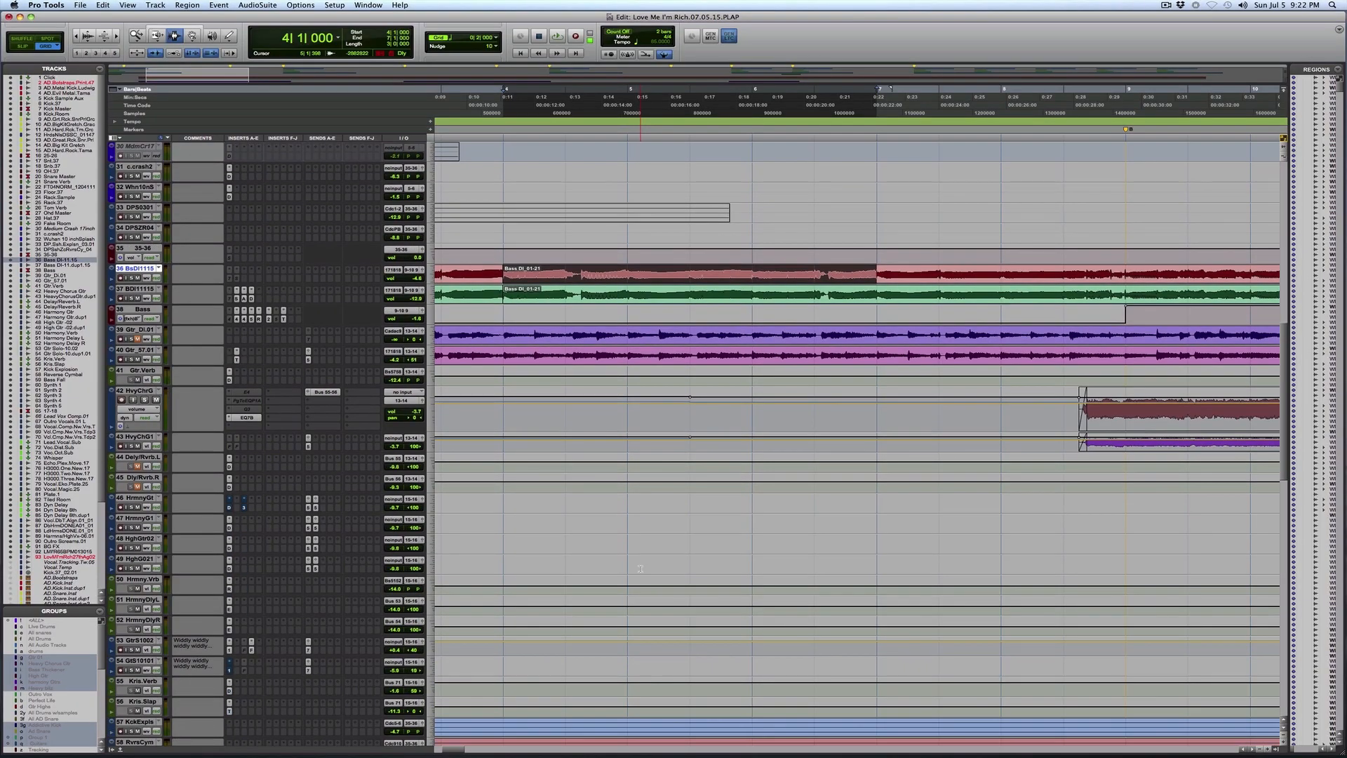
{"action": "scroll", "coordinate": [640, 568], "scroll_direction": "down", "scroll_amount": 10}
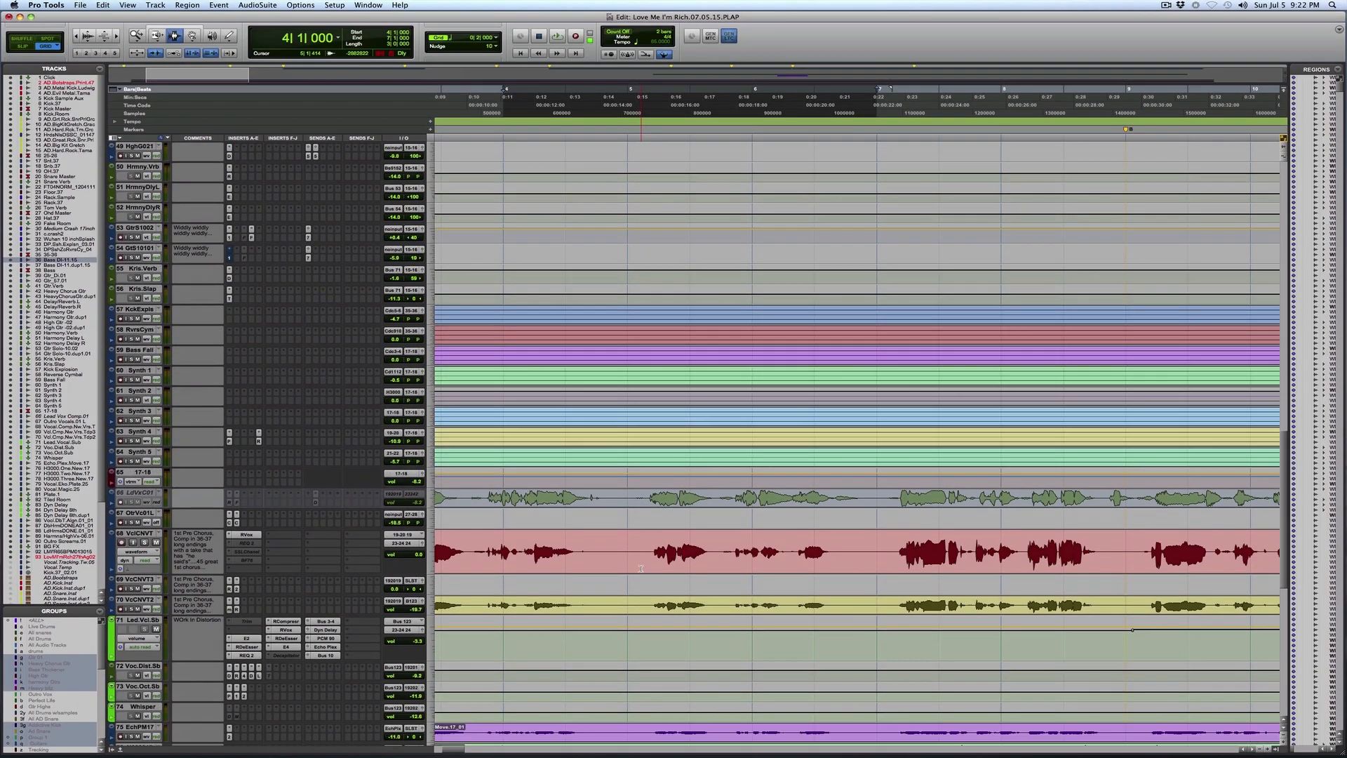
{"action": "scroll", "coordinate": [641, 568], "scroll_direction": "down", "scroll_amount": 10}
{"action": "scroll", "coordinate": [652, 565], "scroll_direction": "down", "scroll_amount": 3}
{"action": "scroll", "coordinate": [653, 565], "scroll_direction": "up", "scroll_amount": 20}
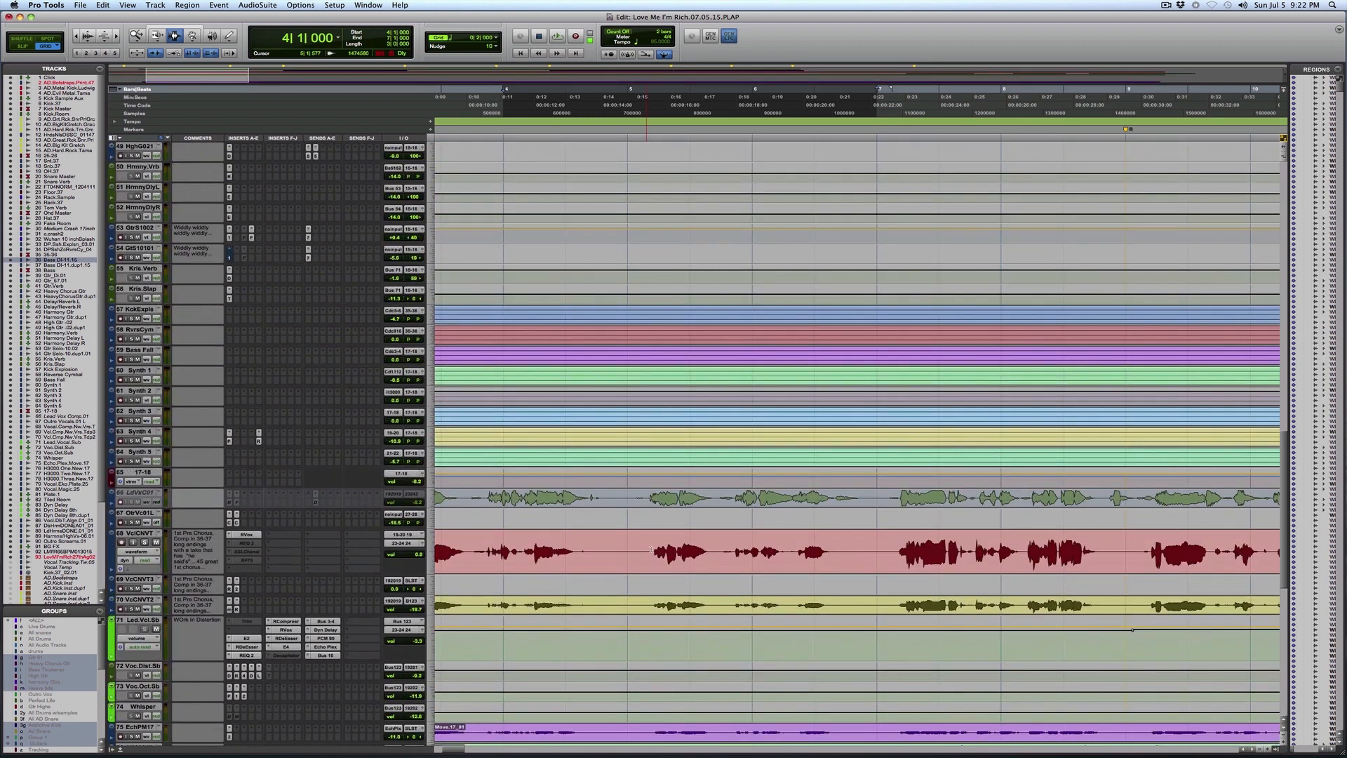
{"action": "scroll", "coordinate": [656, 548], "scroll_direction": "up", "scroll_amount": 12}
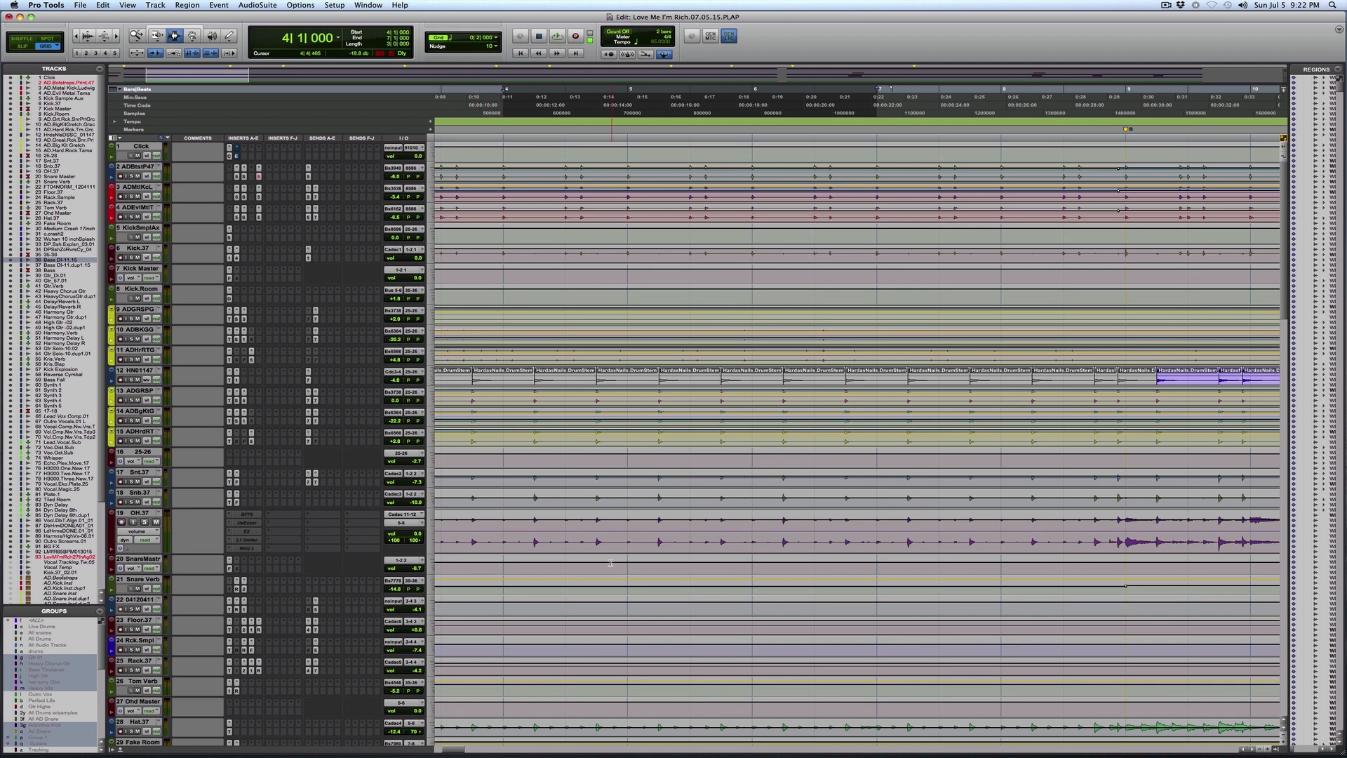
Step: Select the passage from bar 9 to the Chorus1 marker on the snare tracks Snt.37 and Snb.37
{"action": "key", "text": "r"}
{"action": "key", "text": "r"}
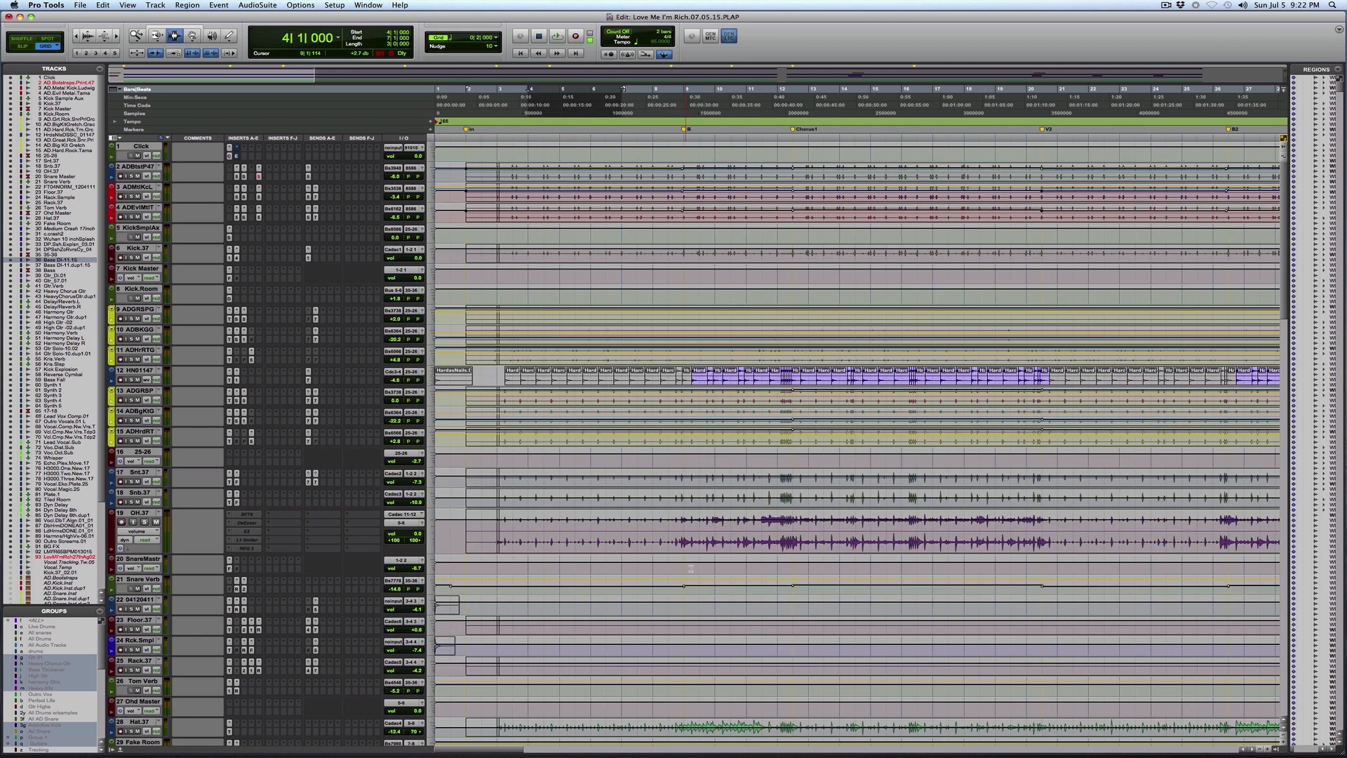
{"action": "key", "text": "t"}
{"action": "key", "text": "t"}
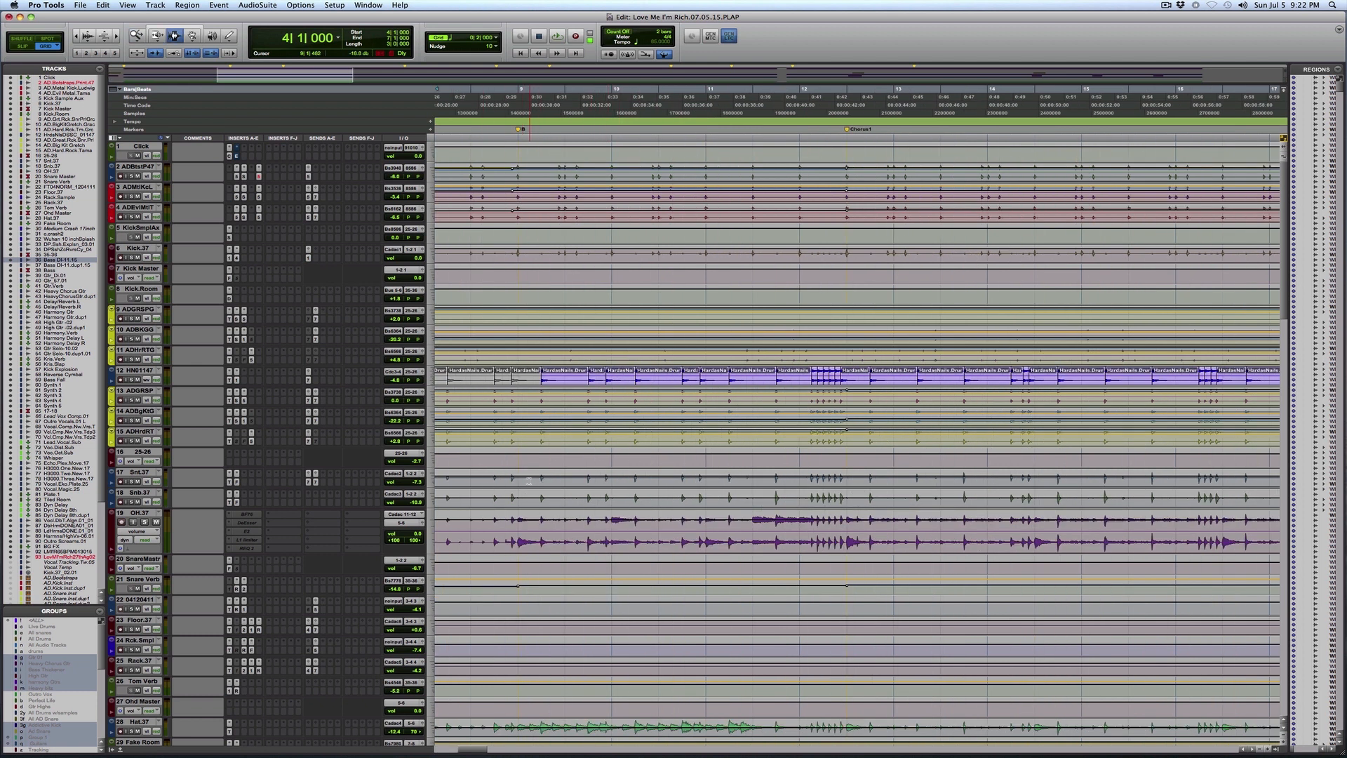
{"action": "left_click_drag", "start_coordinate": [581, 480], "coordinate": [845, 498]}
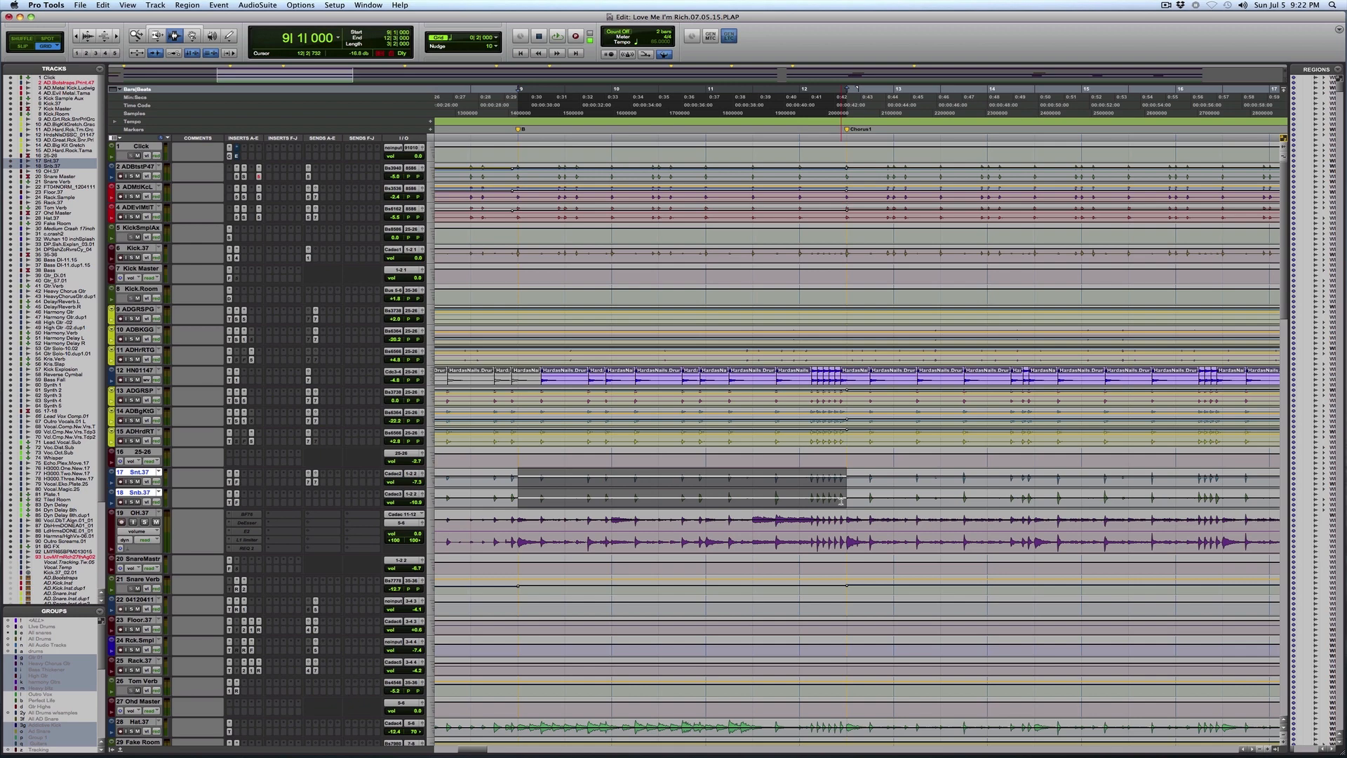
{"action": "scroll", "coordinate": [841, 501], "scroll_direction": "down", "scroll_amount": 10}
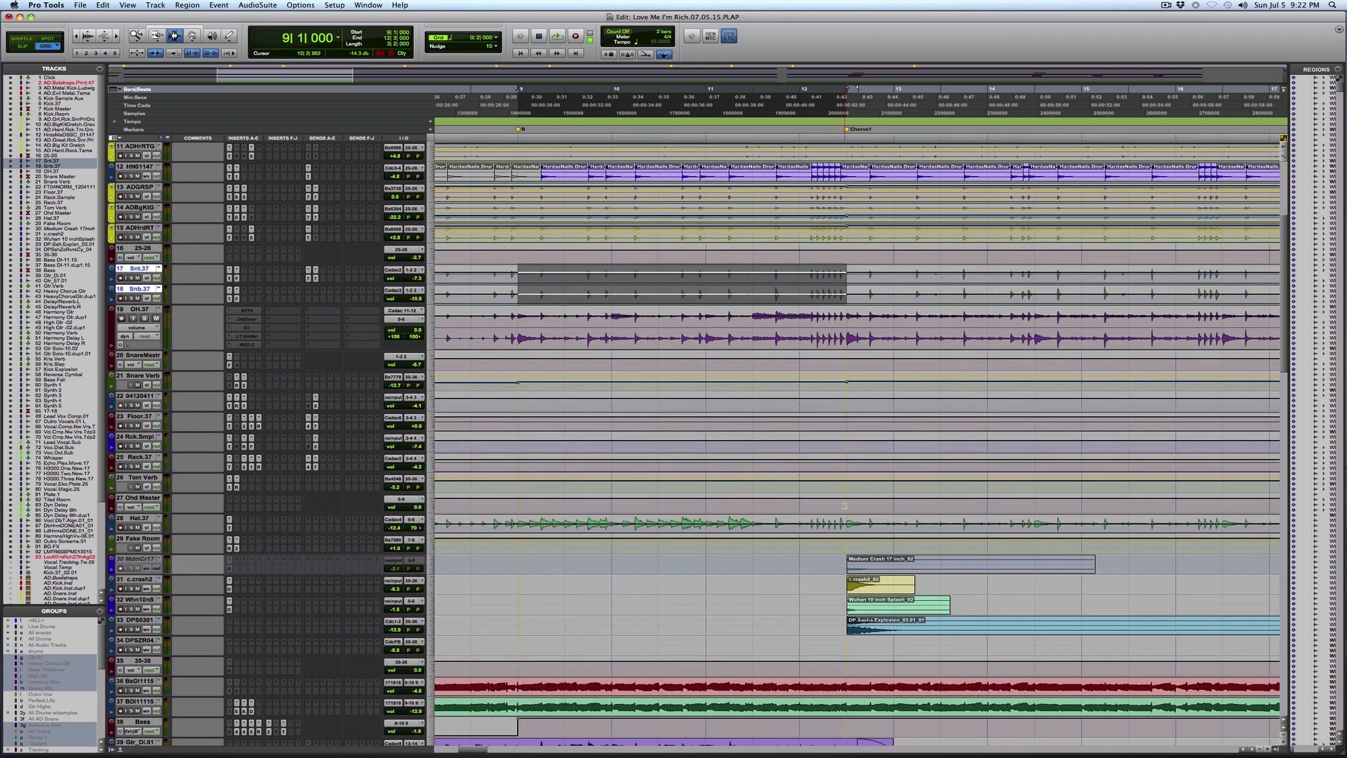